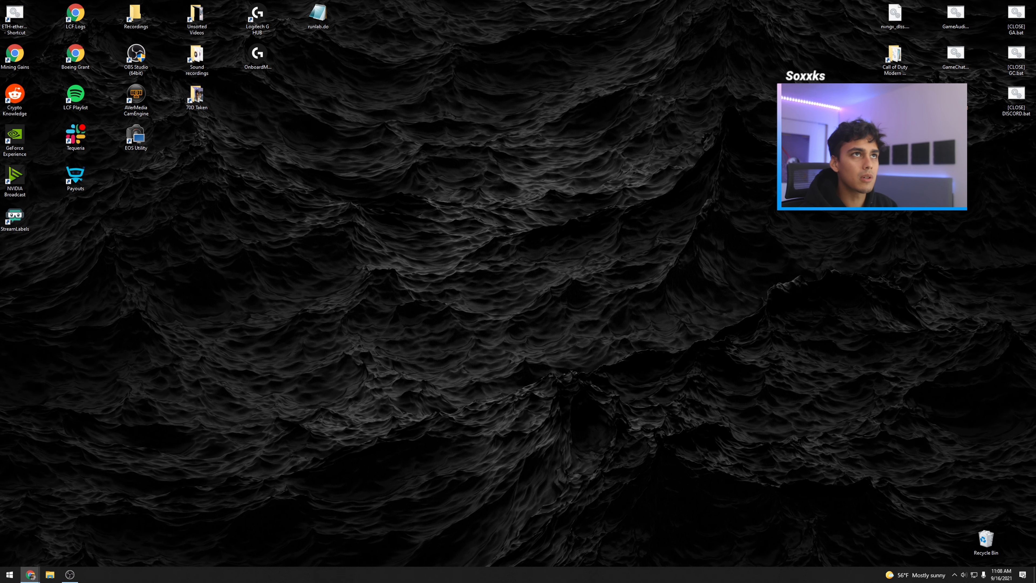
Look up "VAC virt" in the browser and open the Virtual Audio Cable (VAC) site at vac.muzychenko.net/en/
left_click_drag(527, 157, 510, 191)
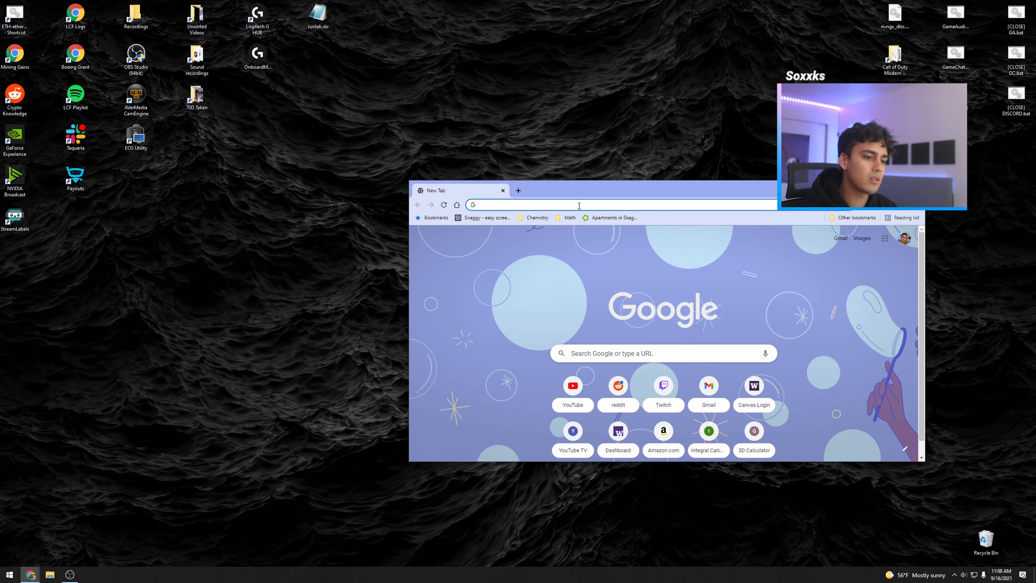
left_click_drag(580, 189, 421, 203)
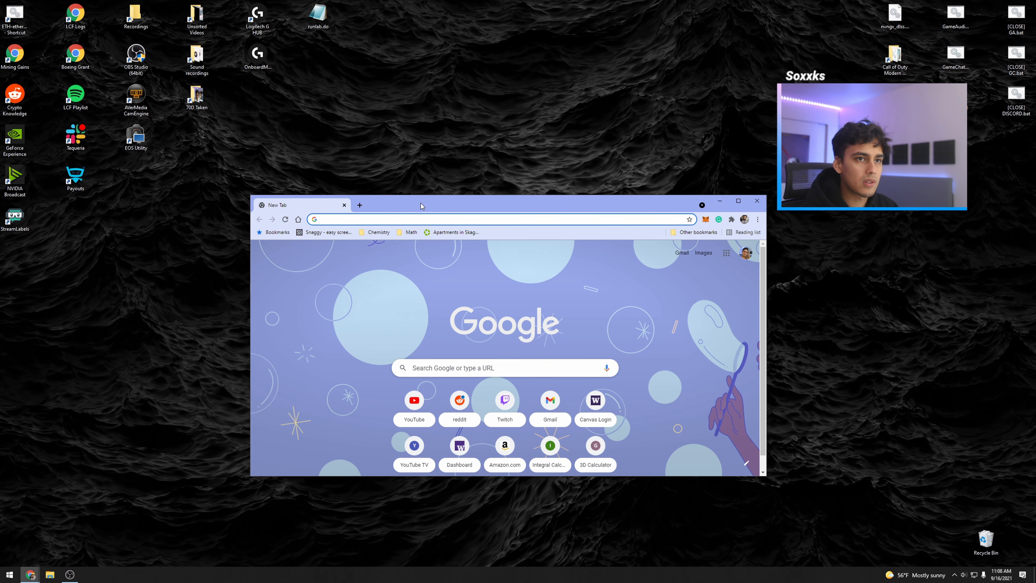
type("VAC vor")
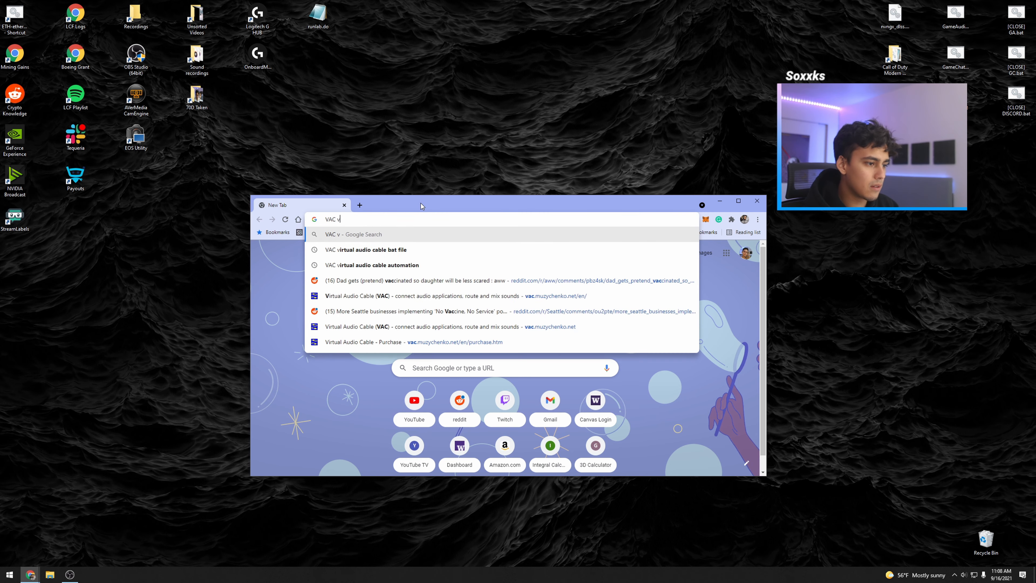
key("BackSpace")
key("BackSpace")
type("irt")
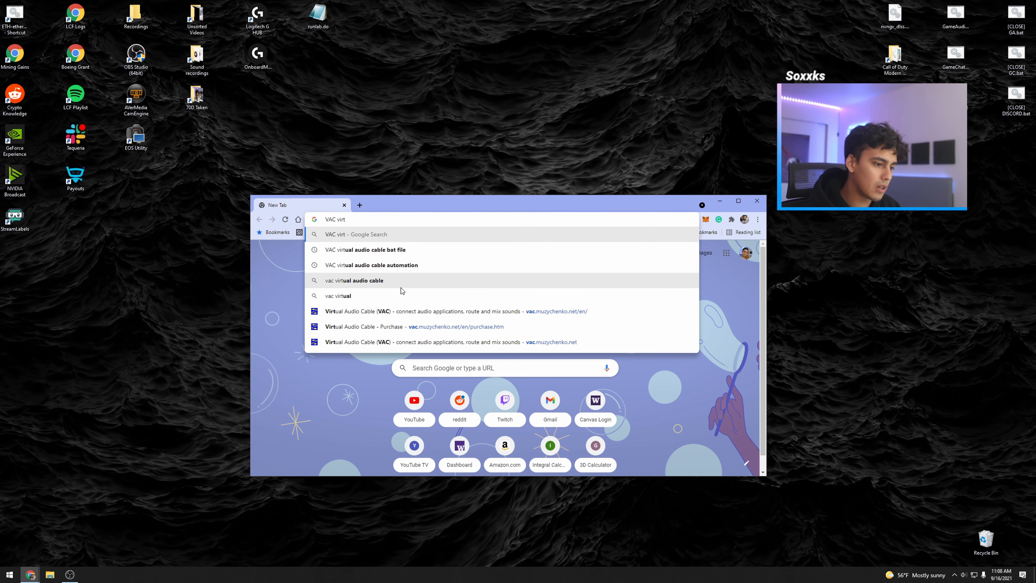
left_click(404, 311)
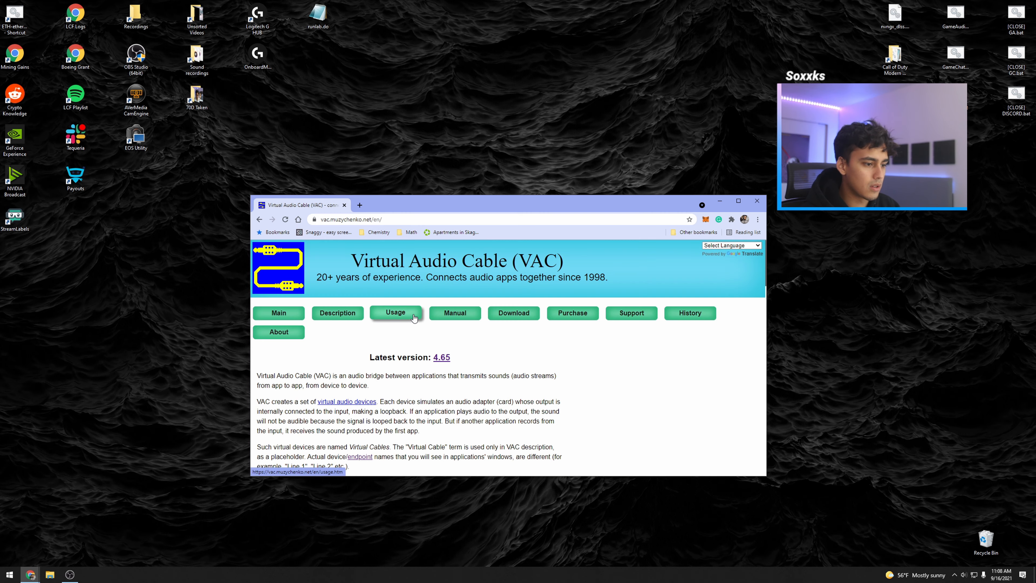
Enlarge the browser window, check the site's About page for the product's creator, and return to the main page
left_click_drag(633, 205, 474, 232)
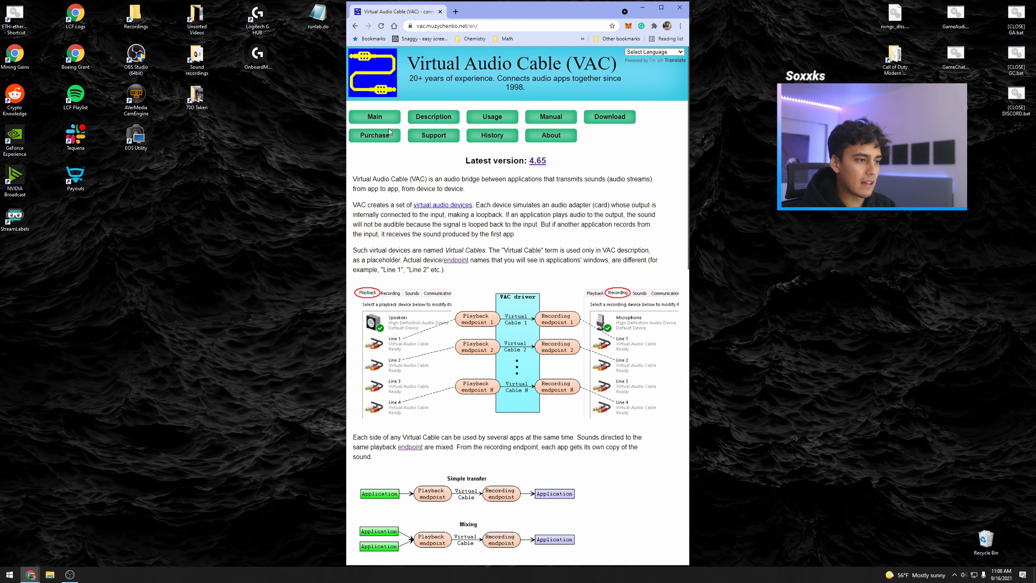
left_click(548, 138)
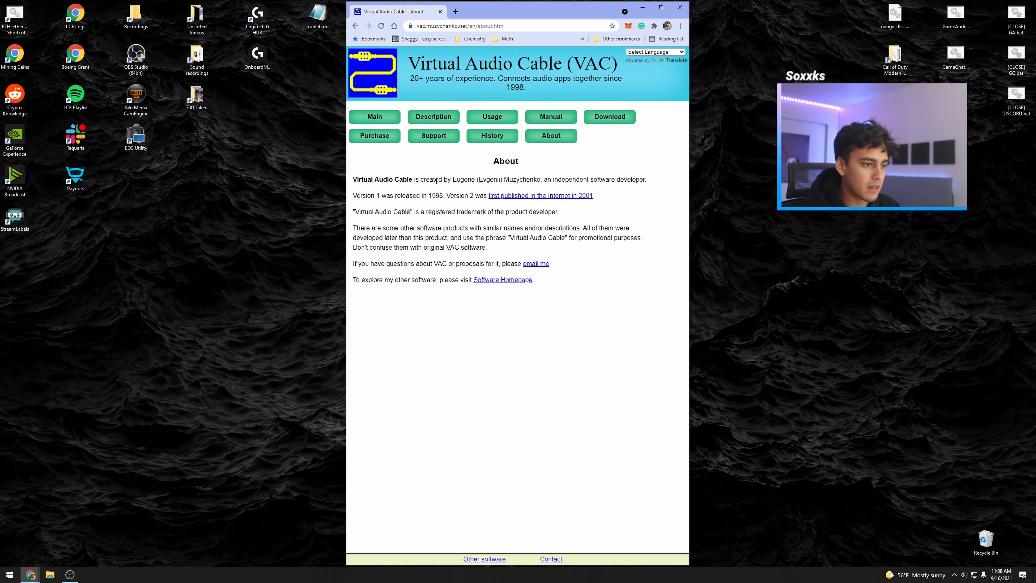
left_click_drag(455, 179, 541, 180)
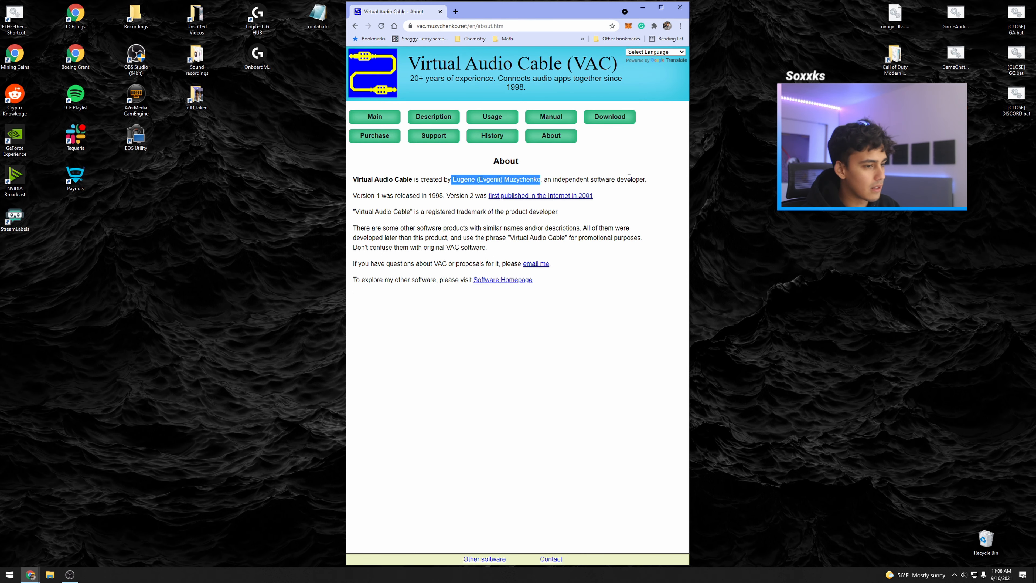
left_click(436, 179)
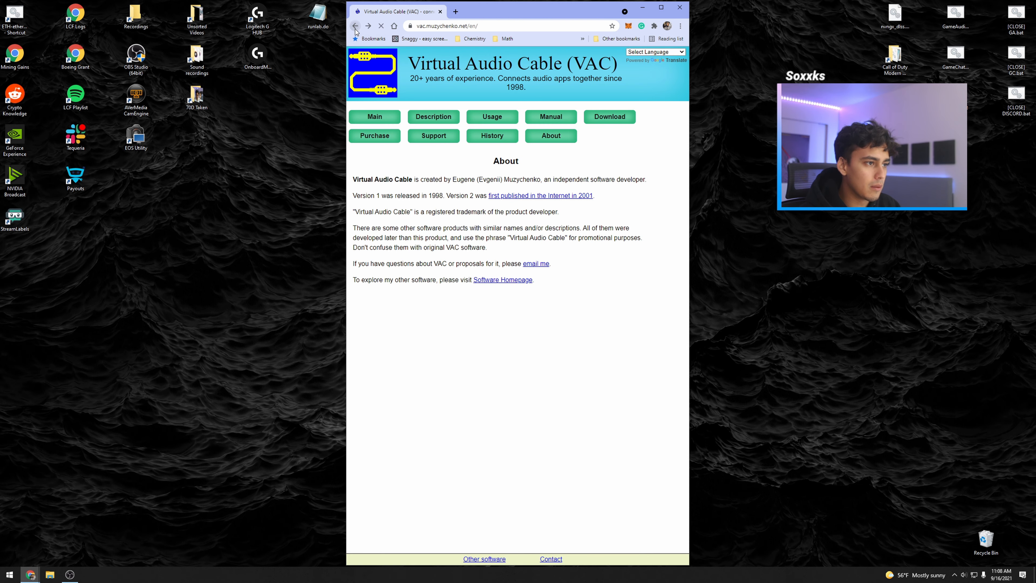
left_click(355, 26)
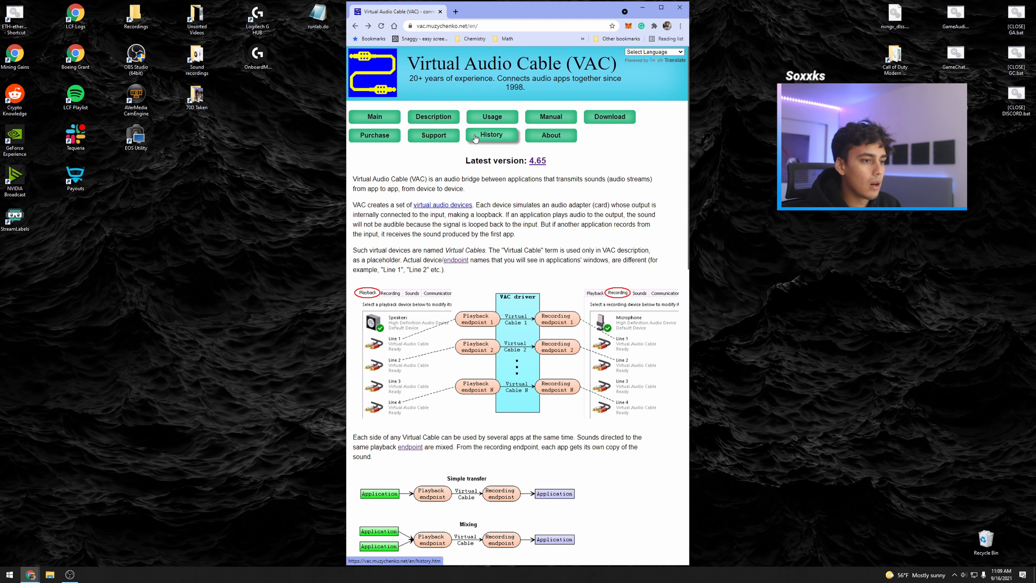
Open the VAC Downloads page and examine the available trial and Lite versions
left_click(602, 120)
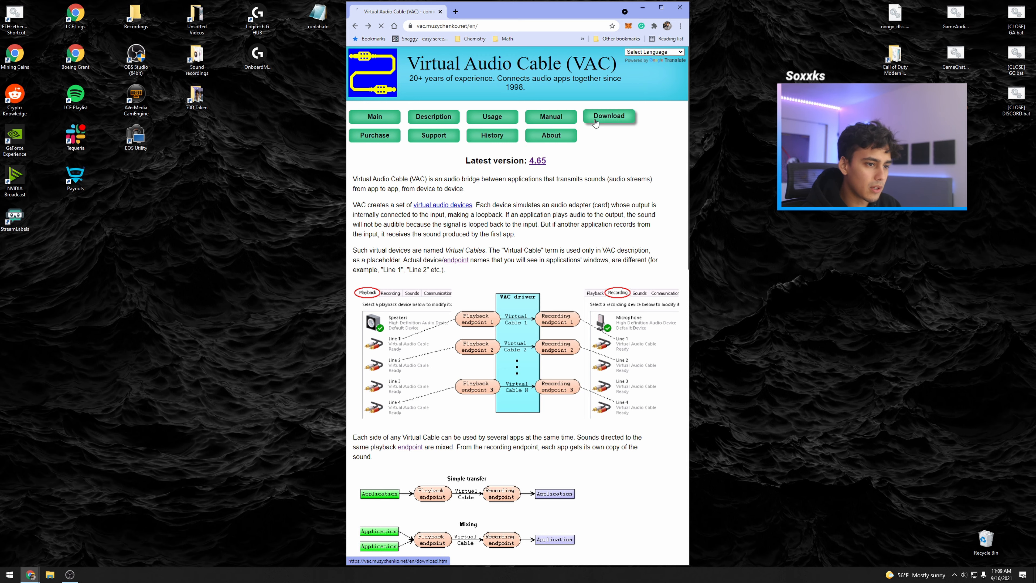
scroll(428, 278, "down", 2)
scroll(470, 257, "up", 2)
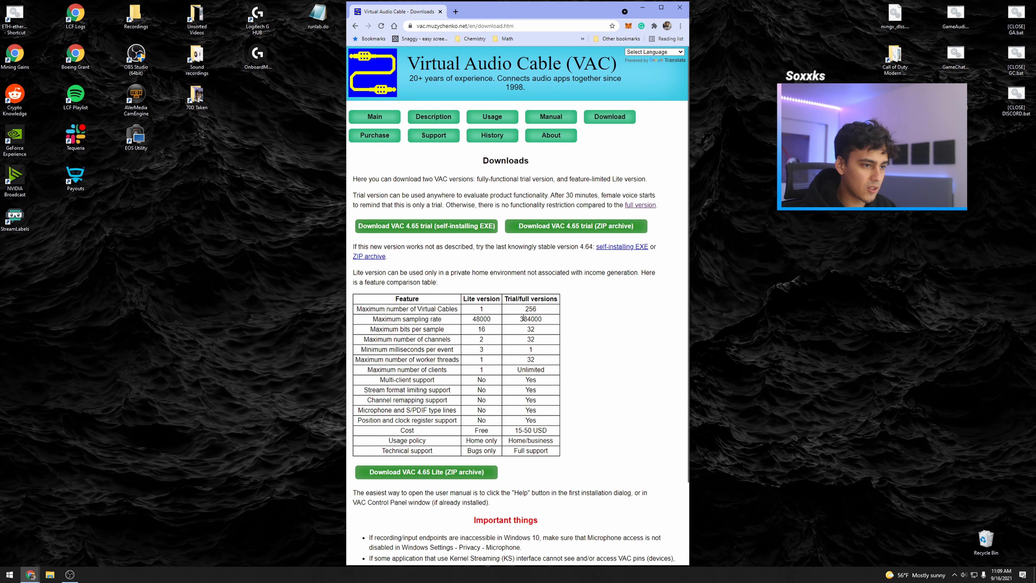
Check the price of one Home license for the full version and return to the Downloads page
left_click(639, 205)
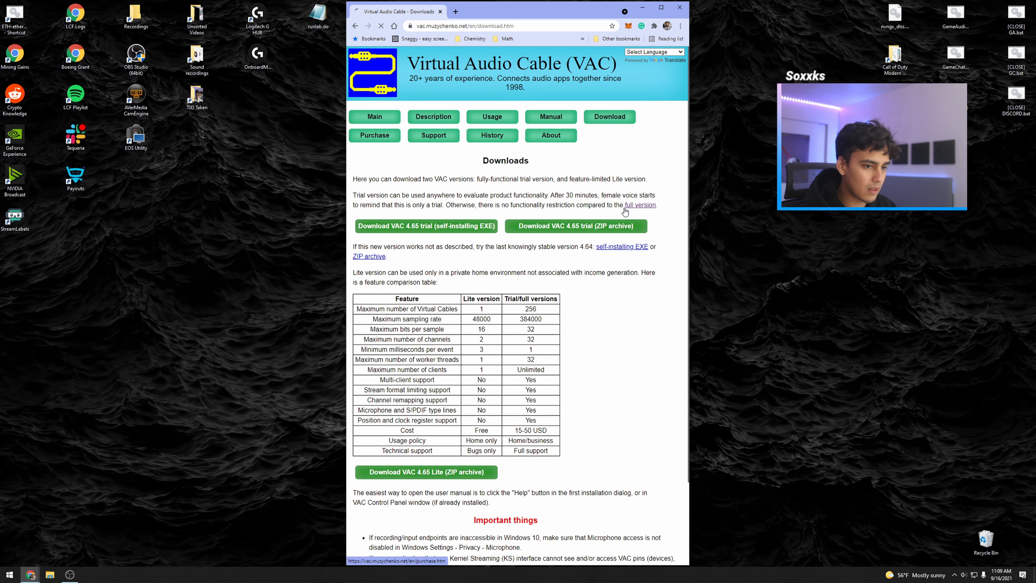
left_click_drag(455, 235, 437, 236)
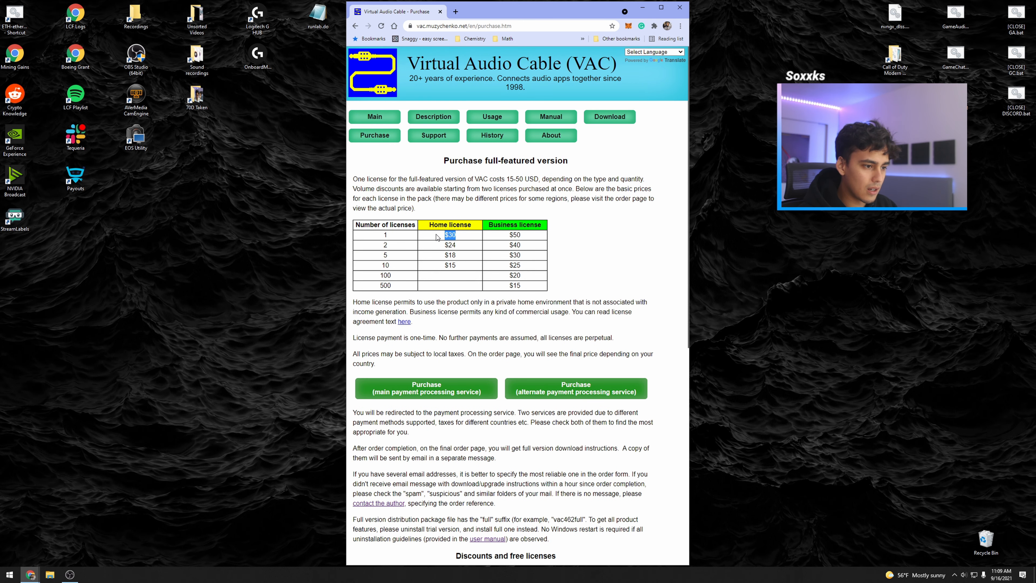
left_click(436, 237)
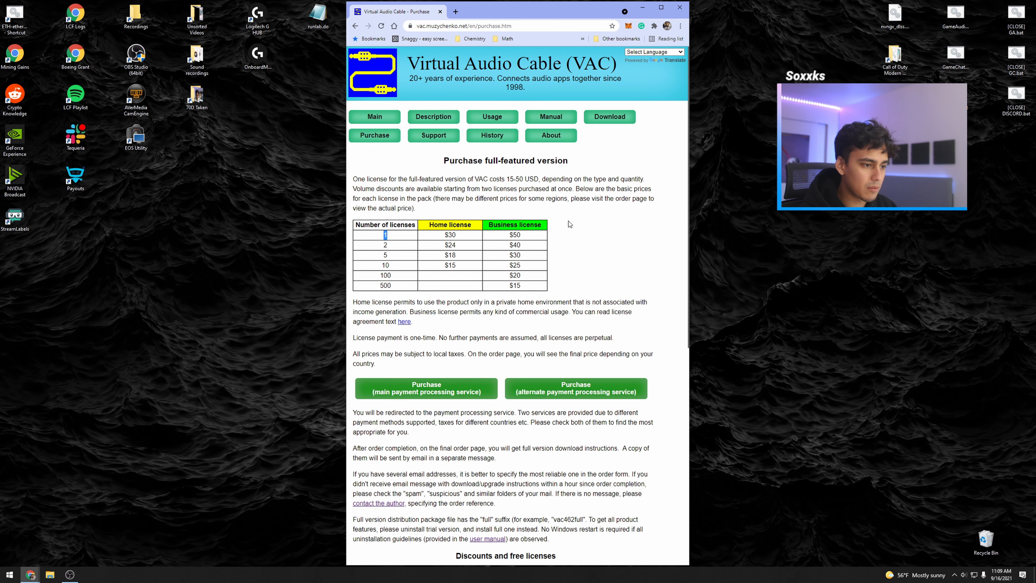
left_click(355, 26)
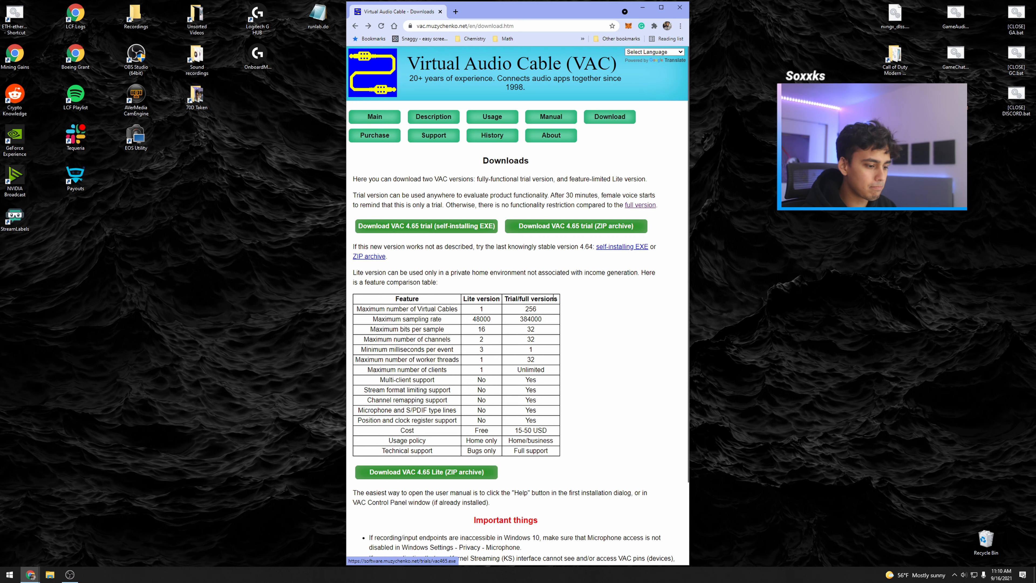
Start the VAC 4.65 Lite ZIP archive download, cancel the save and close the browser
scroll(571, 302, "down", 2)
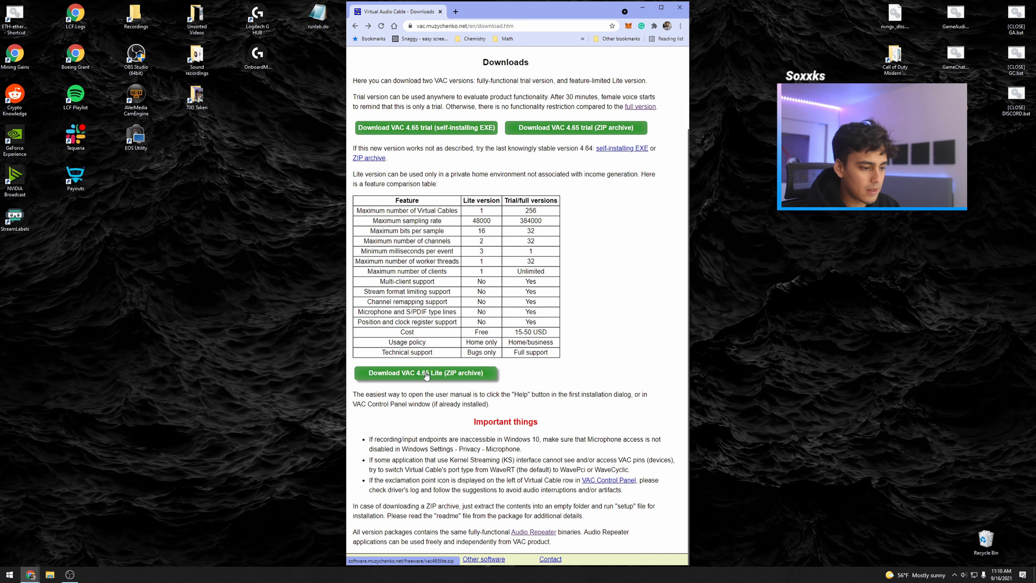
left_click(426, 374)
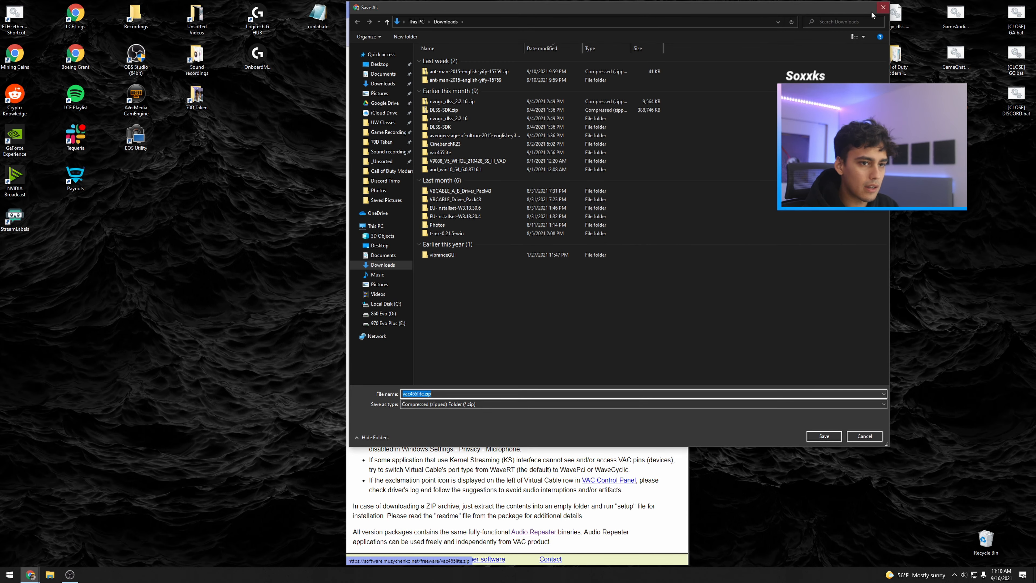
left_click(883, 8)
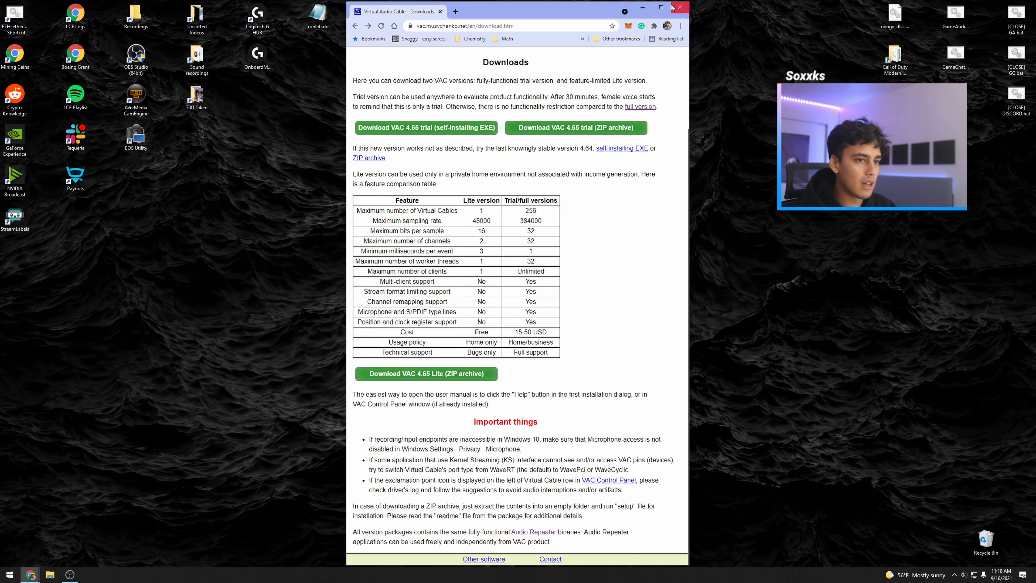
left_click(679, 8)
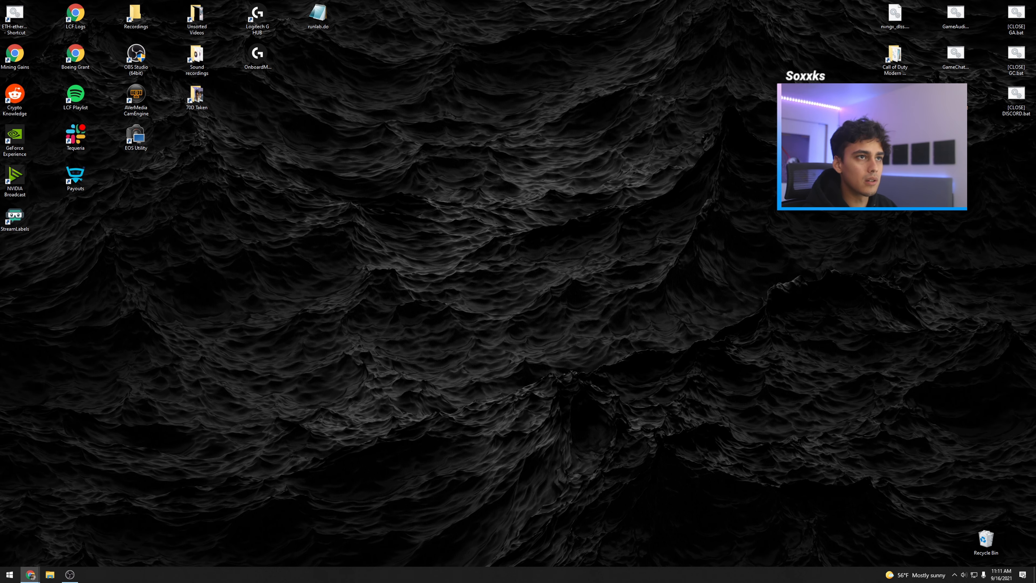
Search for "virtual audio cable" in a maximized browser window and open the VB-Audio Virtual Cable page
left_click_drag(773, 0, 653, 254)
double_click(651, 253)
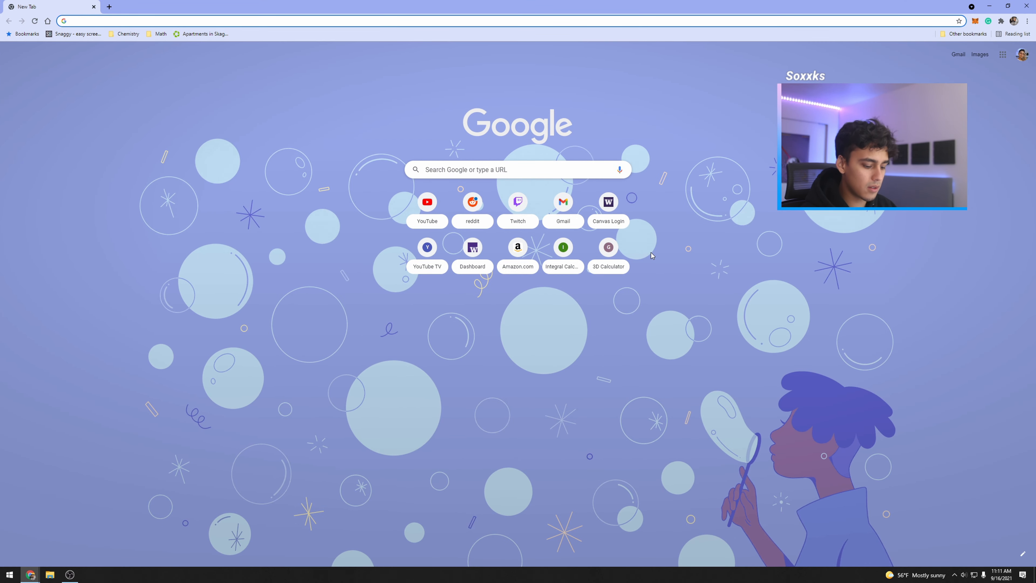
type("virtual audio")
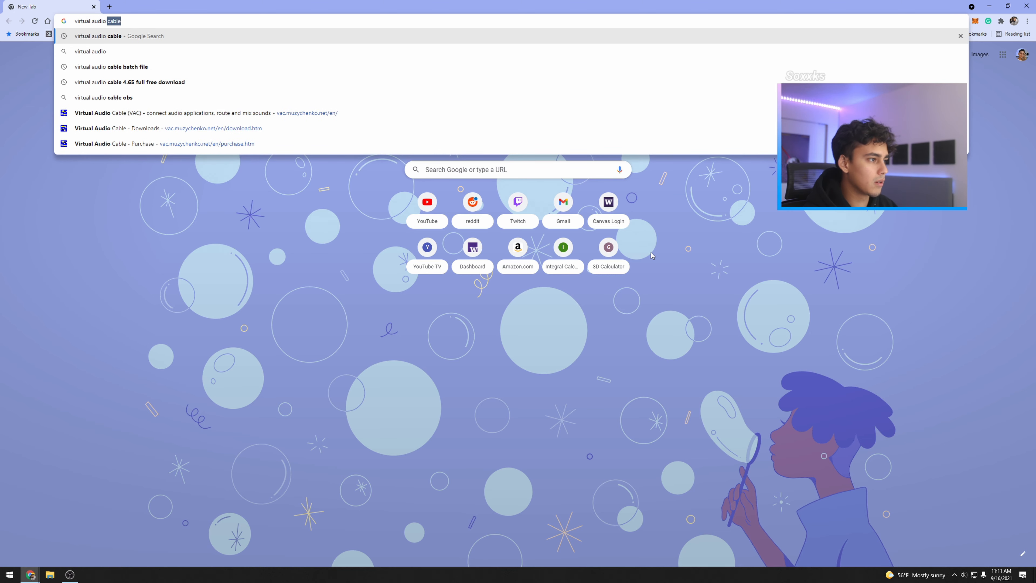
key("Return")
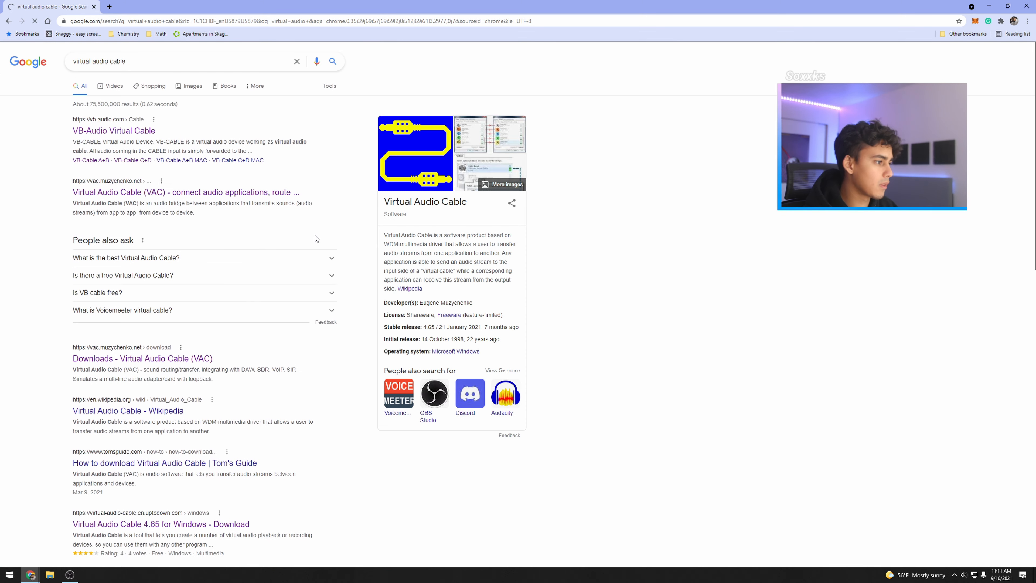
left_click(143, 136)
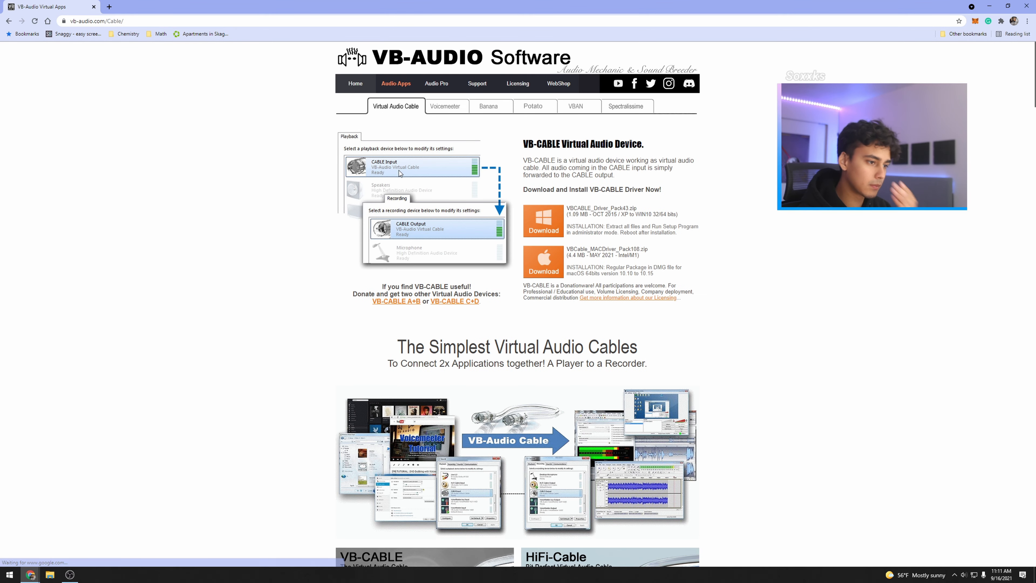
Examine the VB-Cables A+B offer in the VB-Audio Additional Virtual Cables section
scroll(421, 331, "down", 5)
scroll(421, 331, "down", 8)
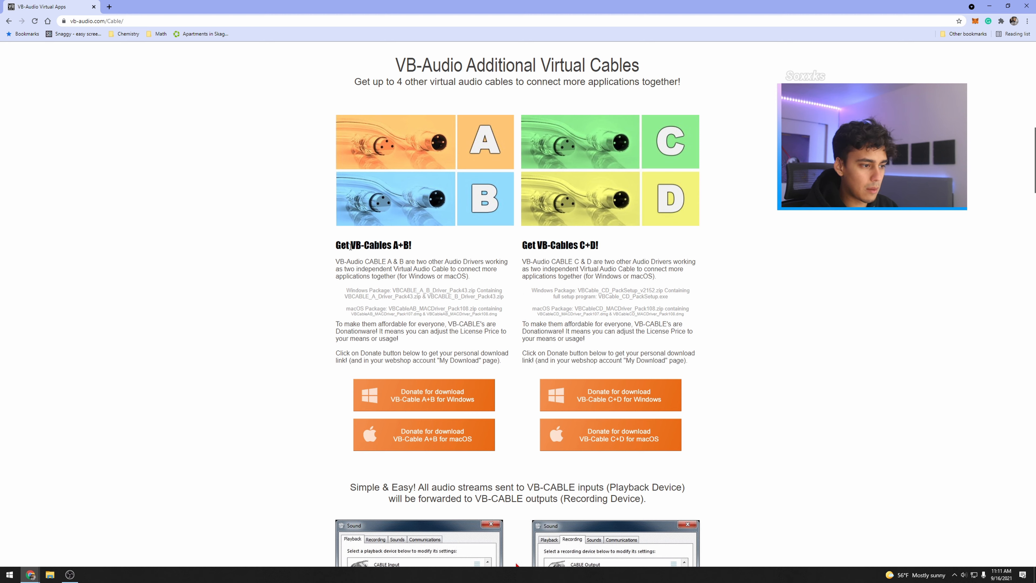
left_click_drag(350, 247, 393, 246)
left_click(439, 245)
left_click(459, 239)
left_click(451, 245)
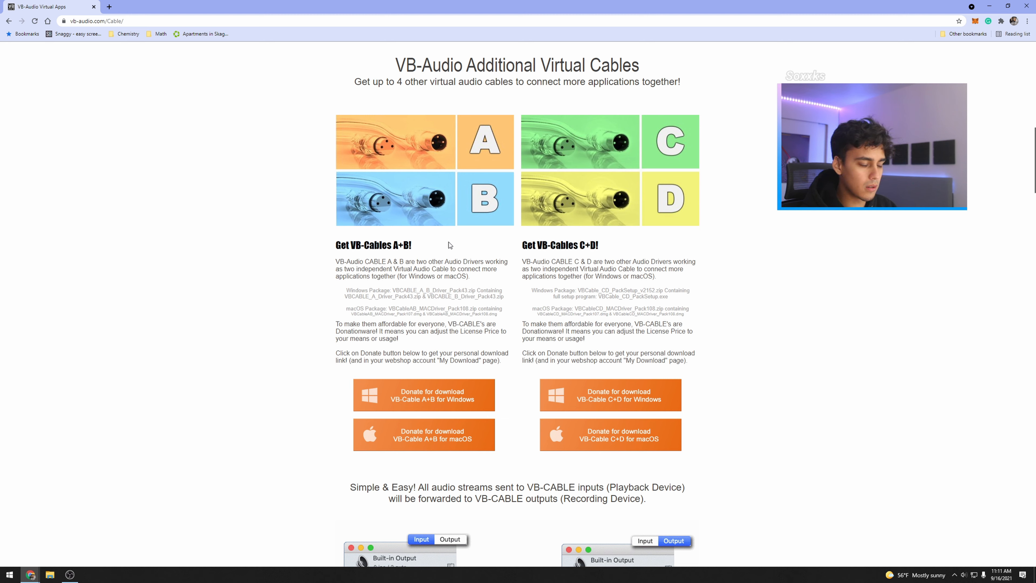
left_click_drag(412, 247, 392, 246)
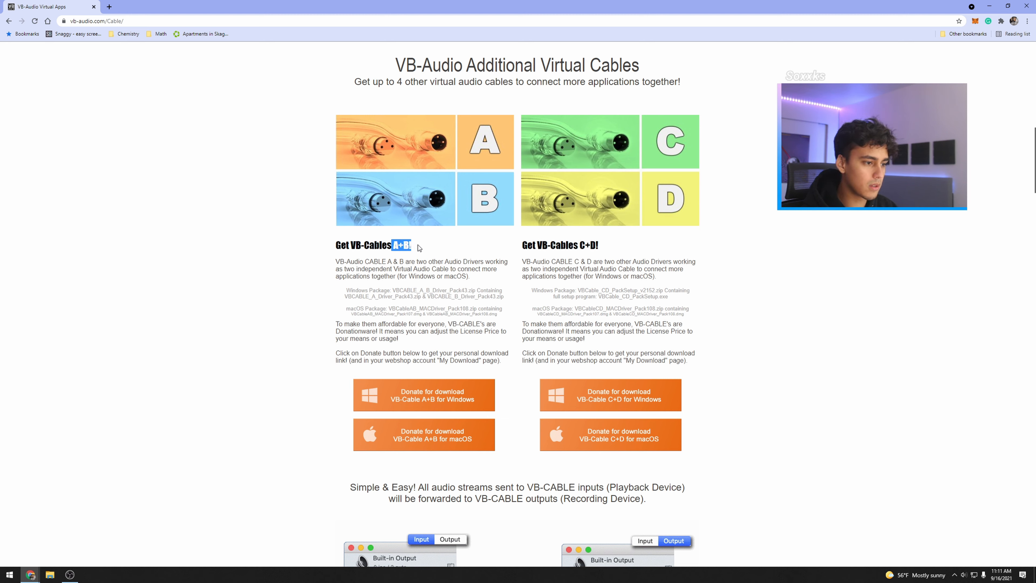
left_click(457, 246)
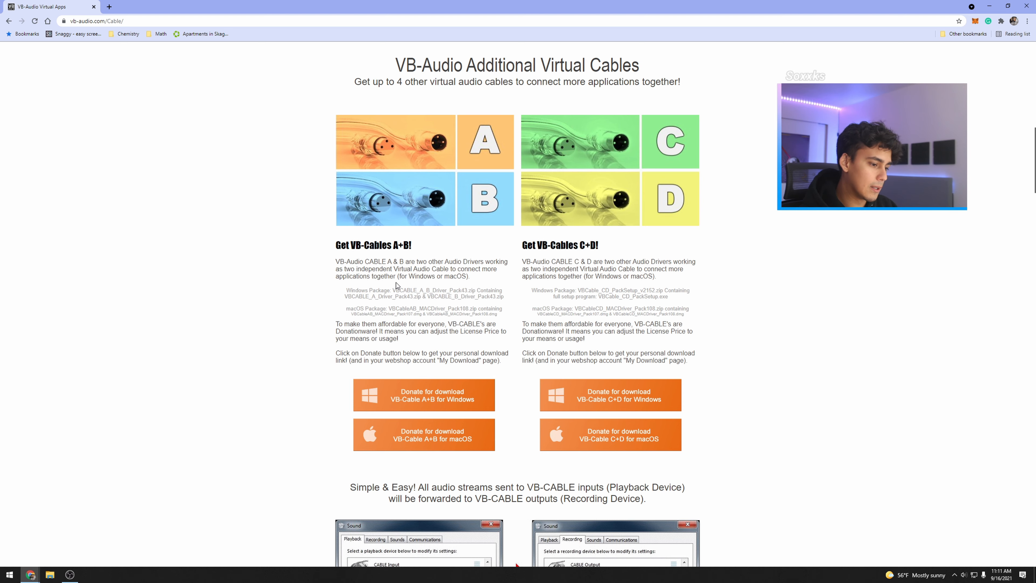
Select the P1 - 05 EUR / USD licence on the Windows VB-Cable A+B donation page and review its package information
left_click(396, 390)
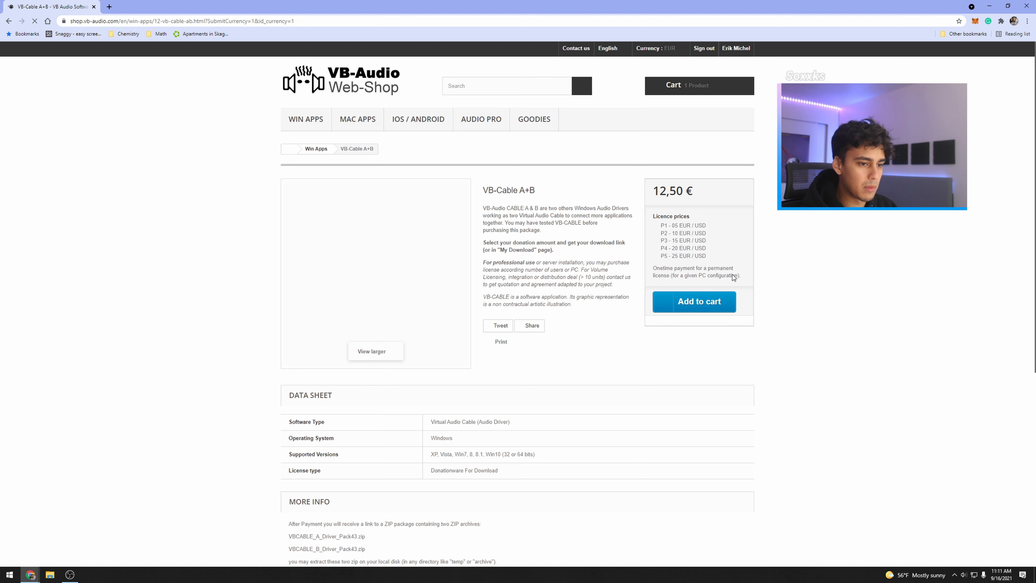
left_click(656, 225)
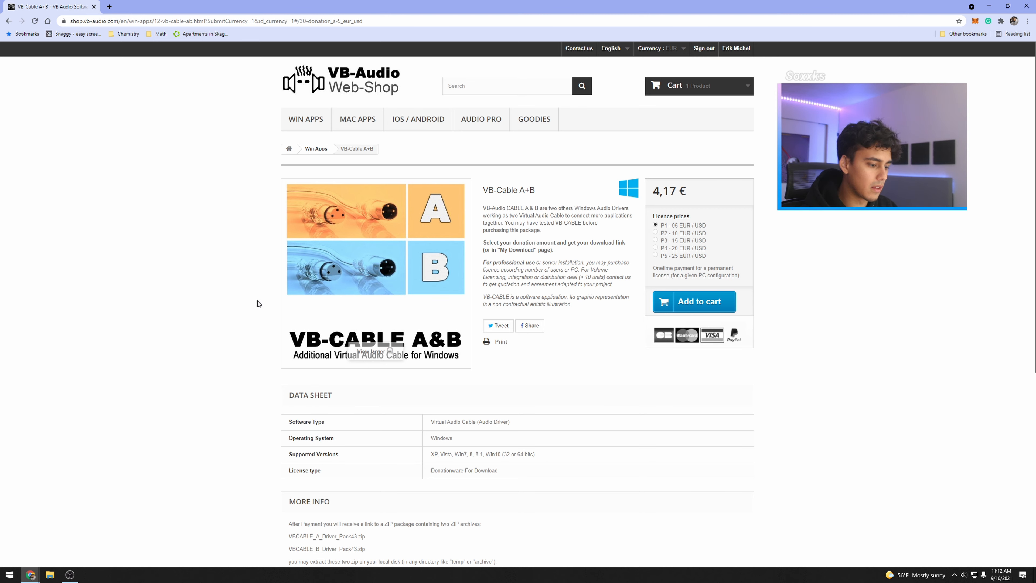
scroll(259, 304, "down", 2)
scroll(273, 418, "up", 2)
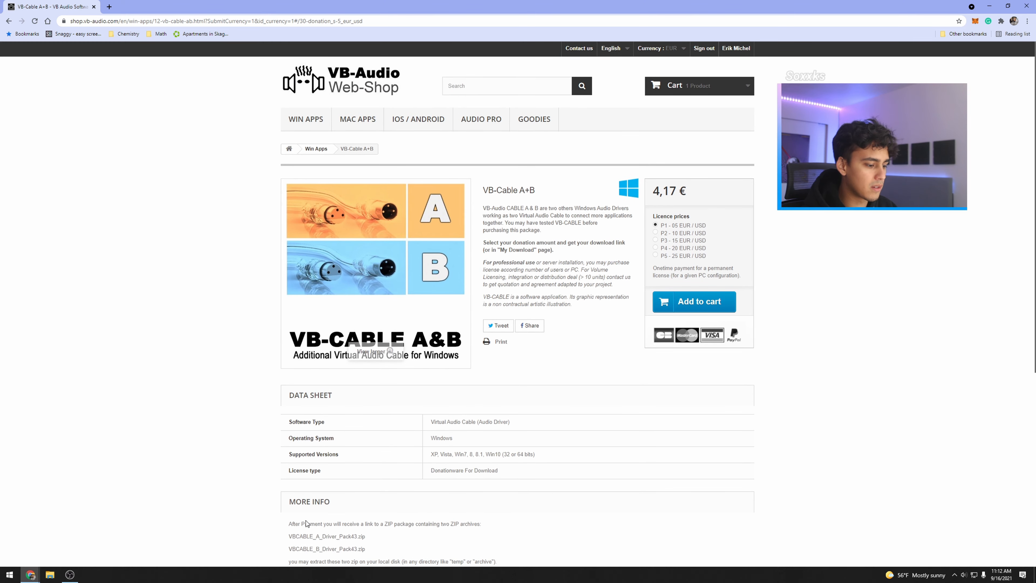
scroll(368, 478, "down", 2)
left_click_drag(386, 465, 279, 456)
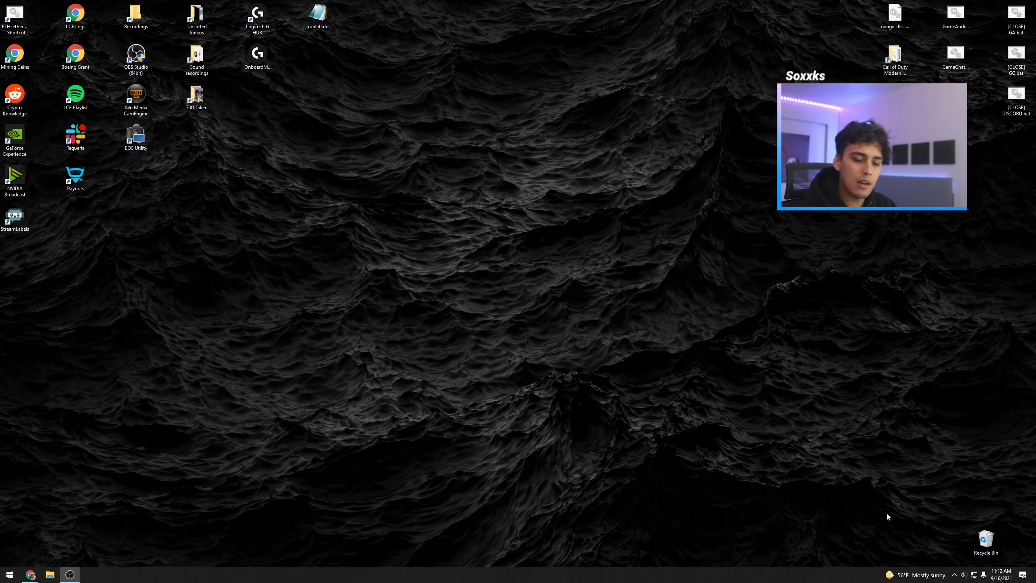
Open the classic Windows Sound dialog and move it to the middle of the desktop
right_click(964, 575)
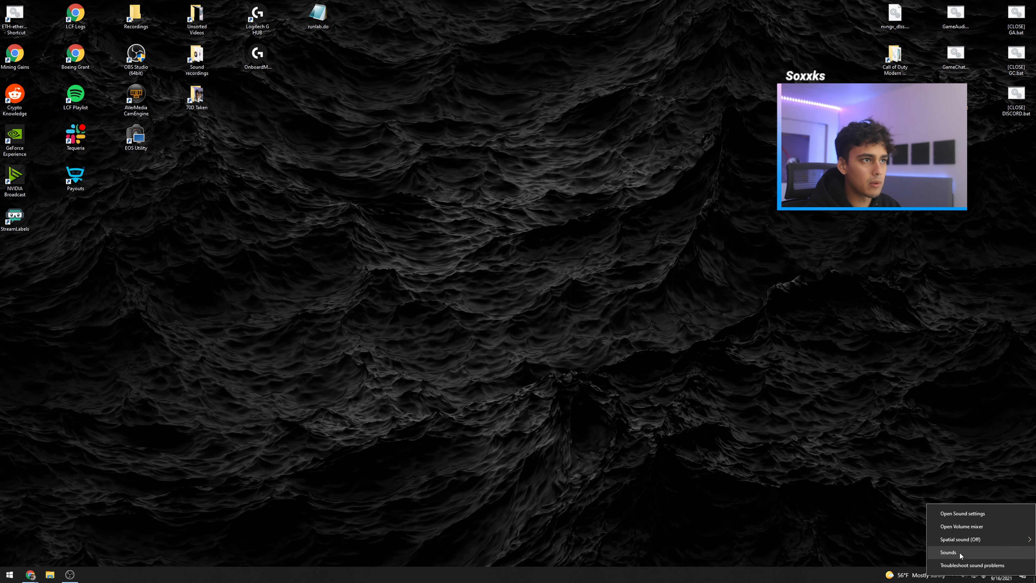
left_click(868, 527)
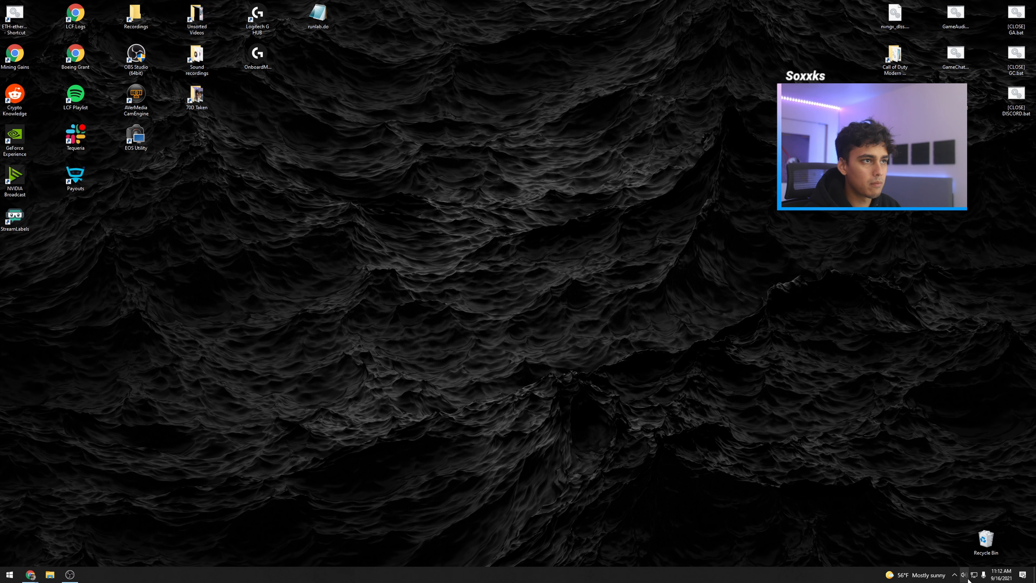
right_click(966, 574)
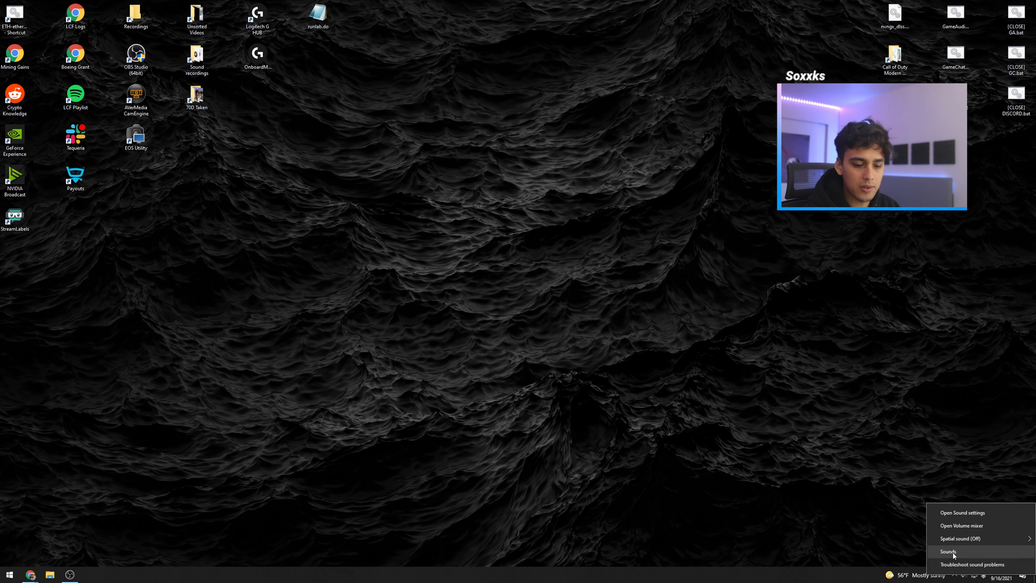
left_click(954, 552)
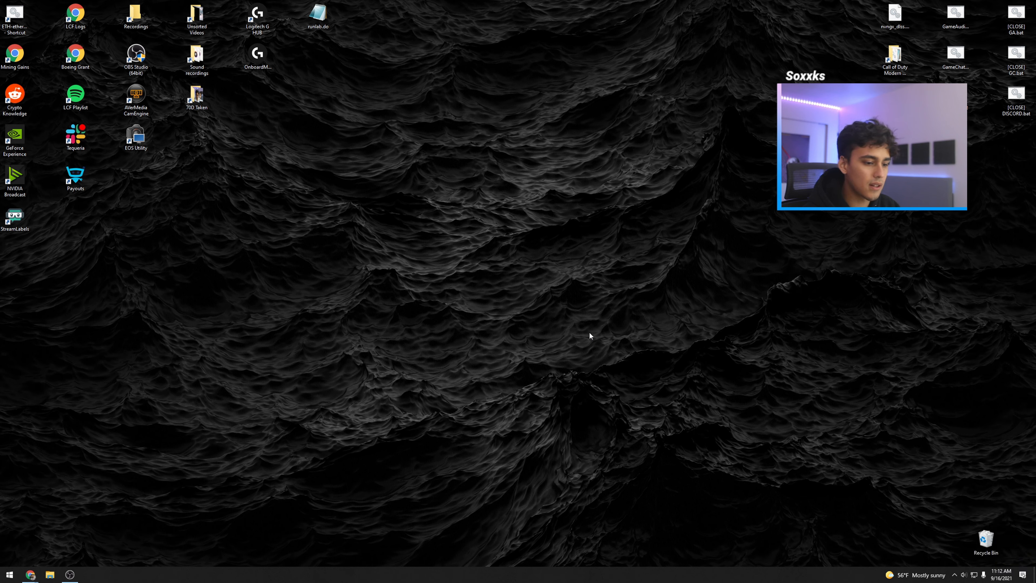
left_click_drag(118, 56, 508, 200)
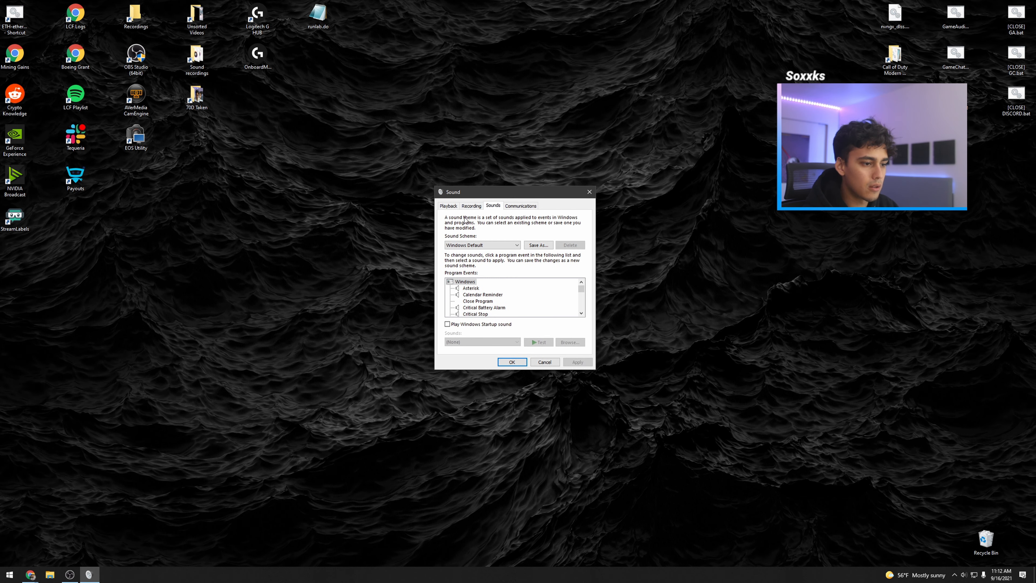
Examine the CABLE-A Input, CABLE-B Input and Line 1 playback devices, including the actions available for CABLE-B Input
left_click(448, 205)
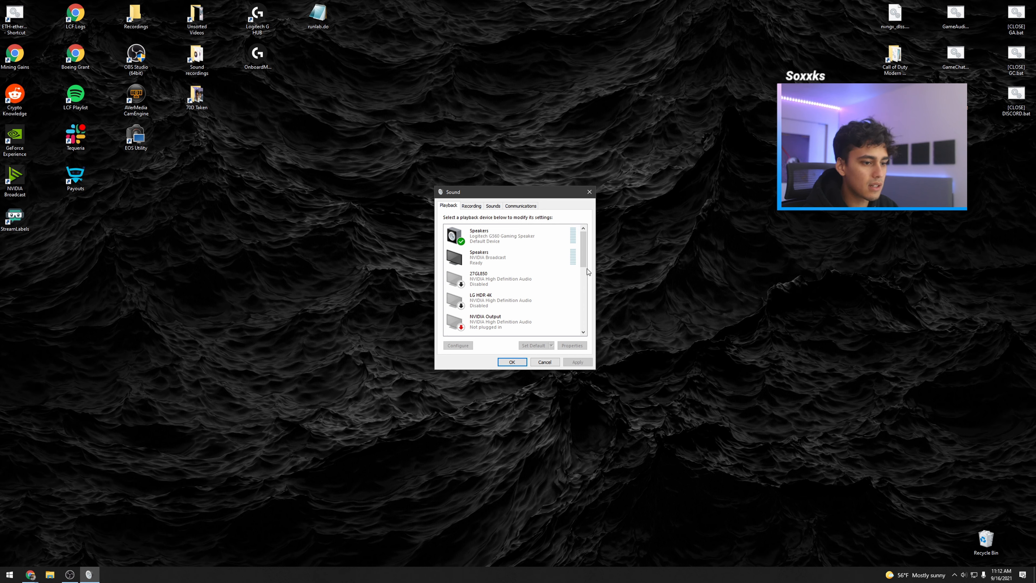
left_click_drag(588, 271, 592, 309)
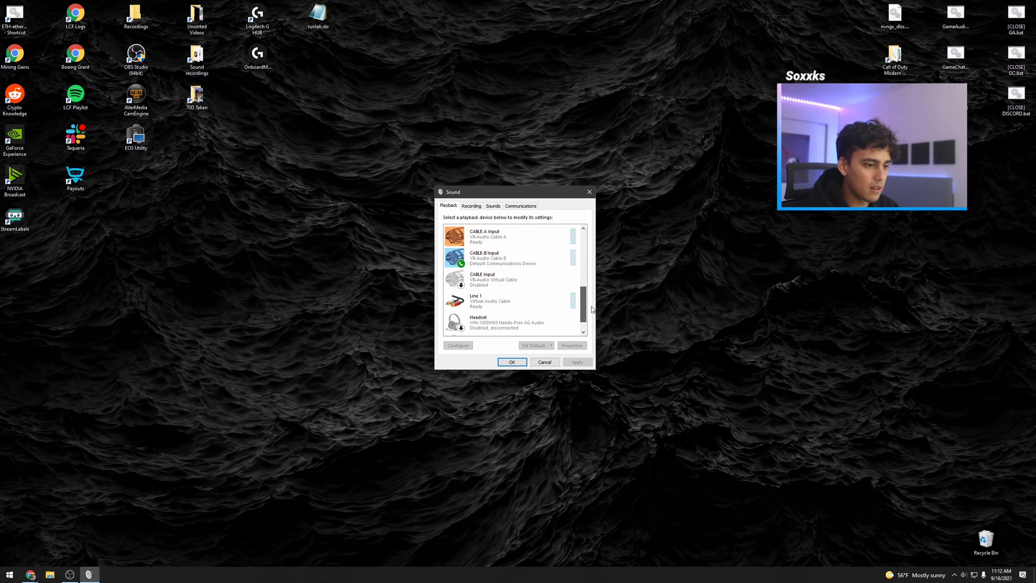
left_click(492, 236)
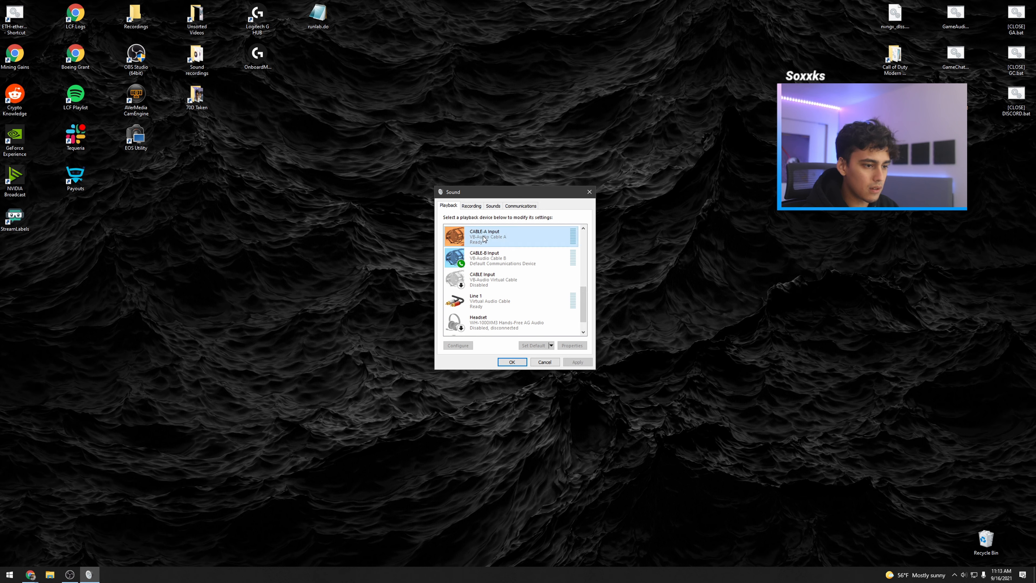
left_click(498, 298)
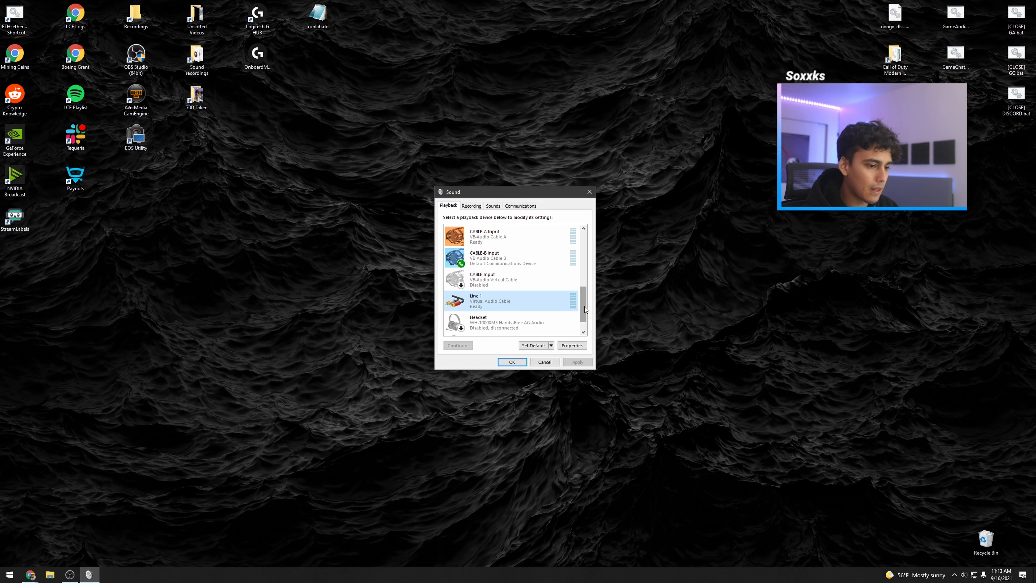
left_click_drag(586, 309, 590, 291)
left_click(481, 312)
right_click(501, 305)
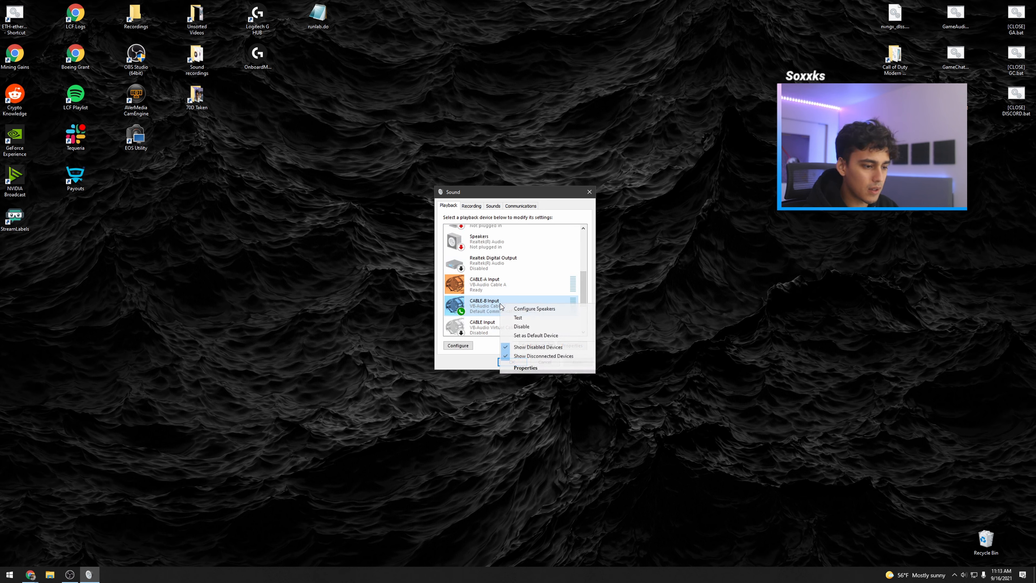
left_click(485, 312)
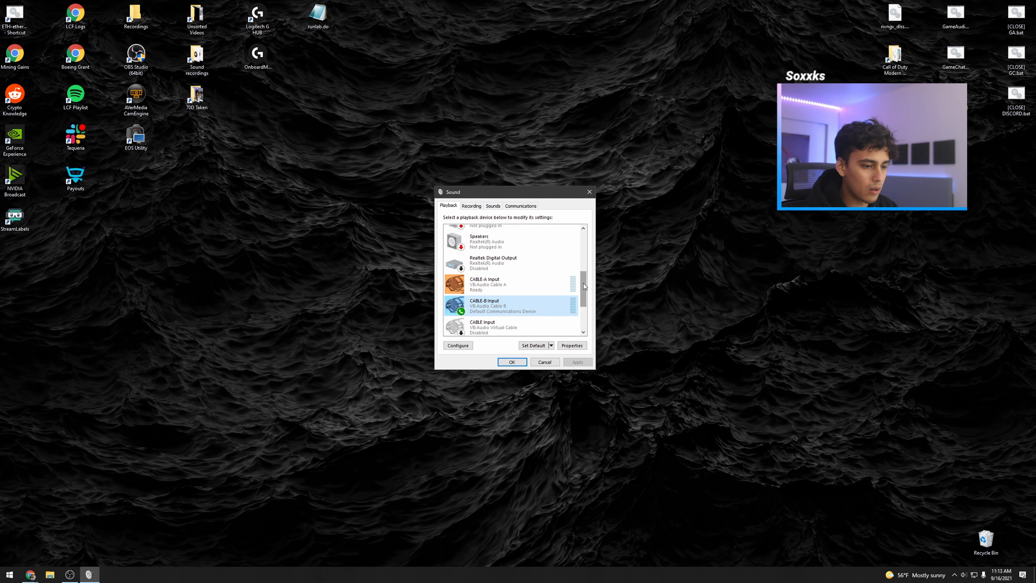
left_click_drag(584, 286, 583, 317)
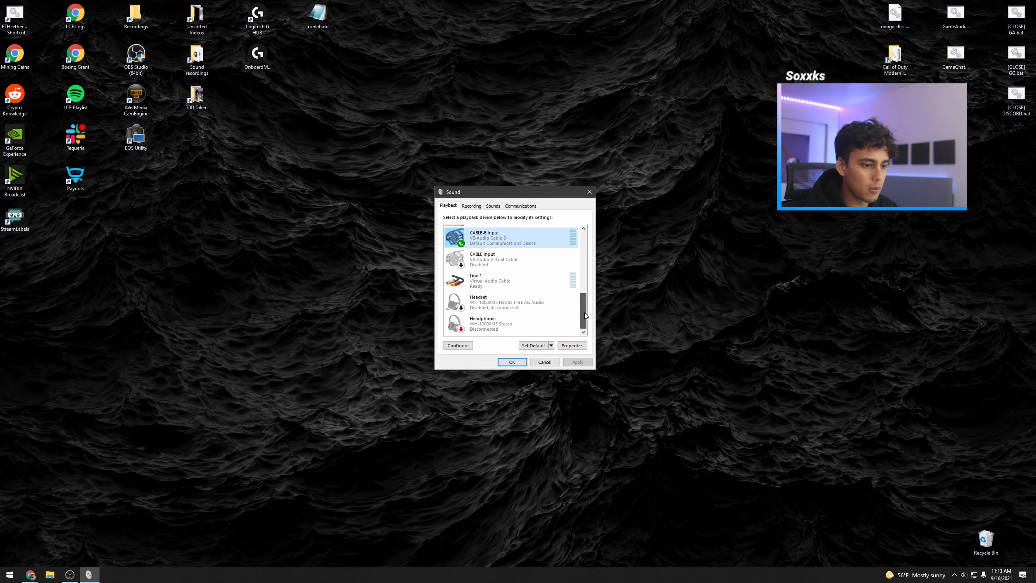
Examine the recording devices, including the NVIDIA Broadcast microphone, CABLE A Out, CABLE B Out and Line 1
left_click(474, 208)
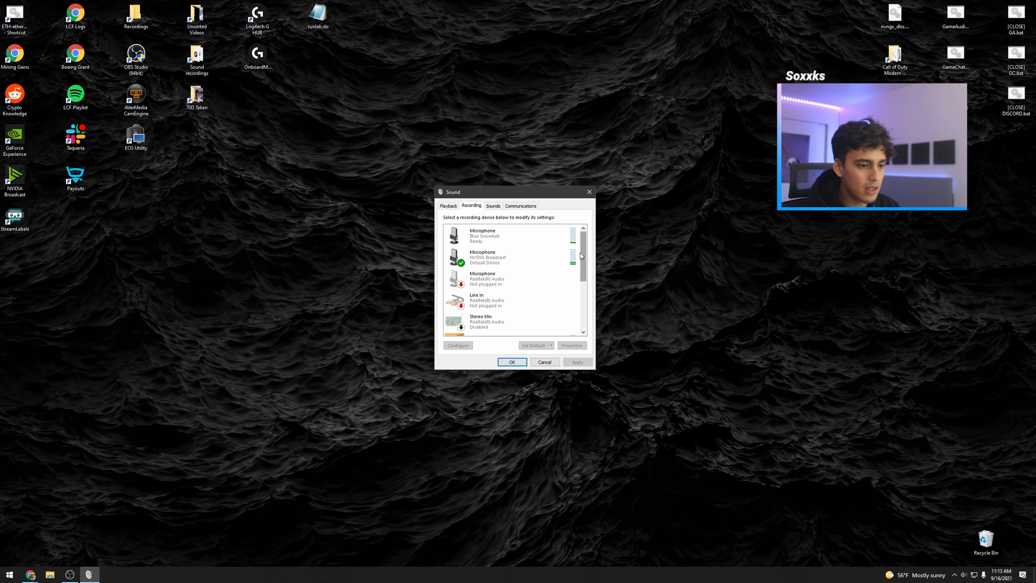
left_click_drag(584, 251, 584, 260)
left_click(474, 232)
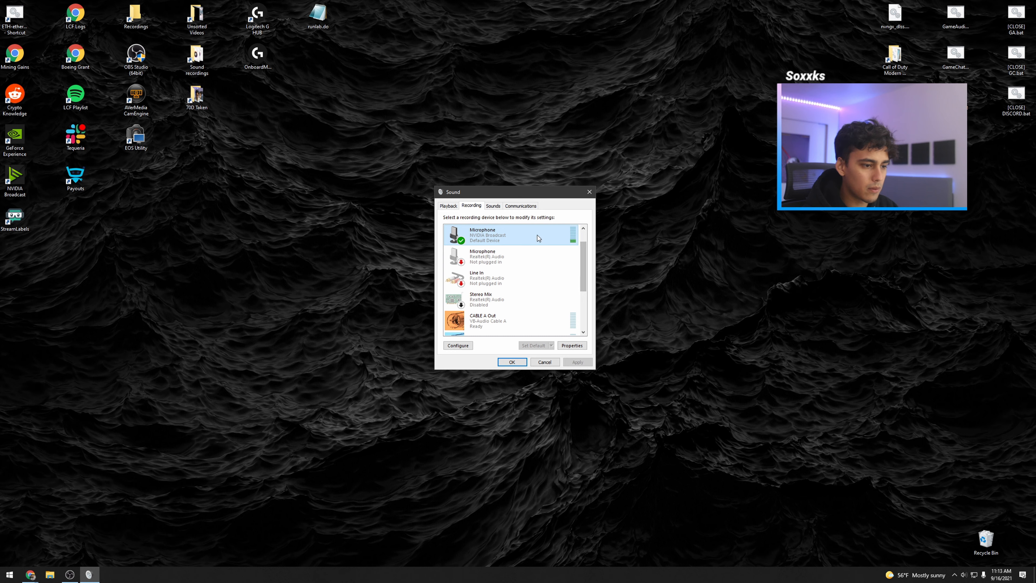
right_click(508, 241)
left_click(591, 228)
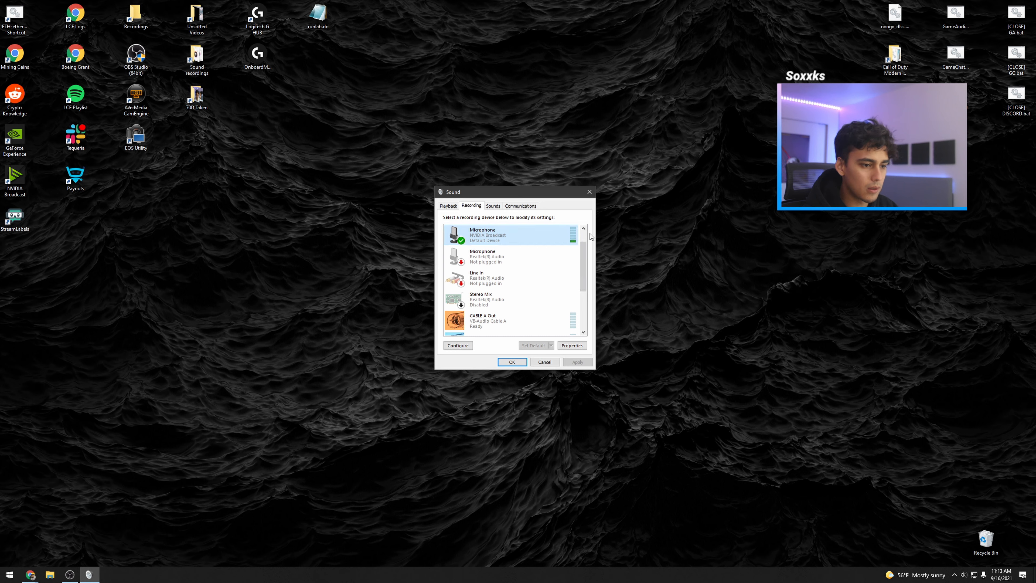
left_click_drag(583, 256, 583, 297)
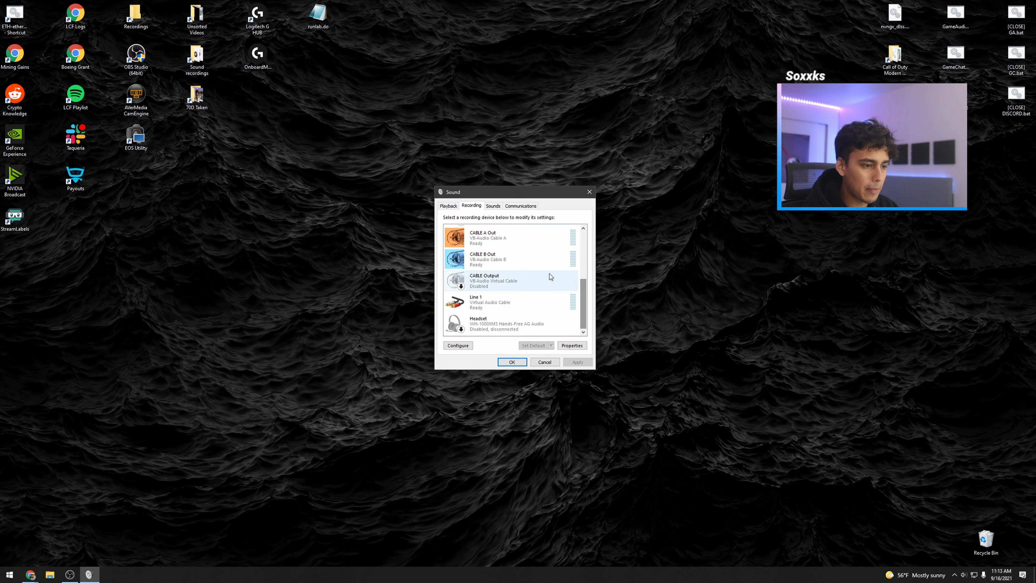
left_click(487, 241)
left_click(475, 266)
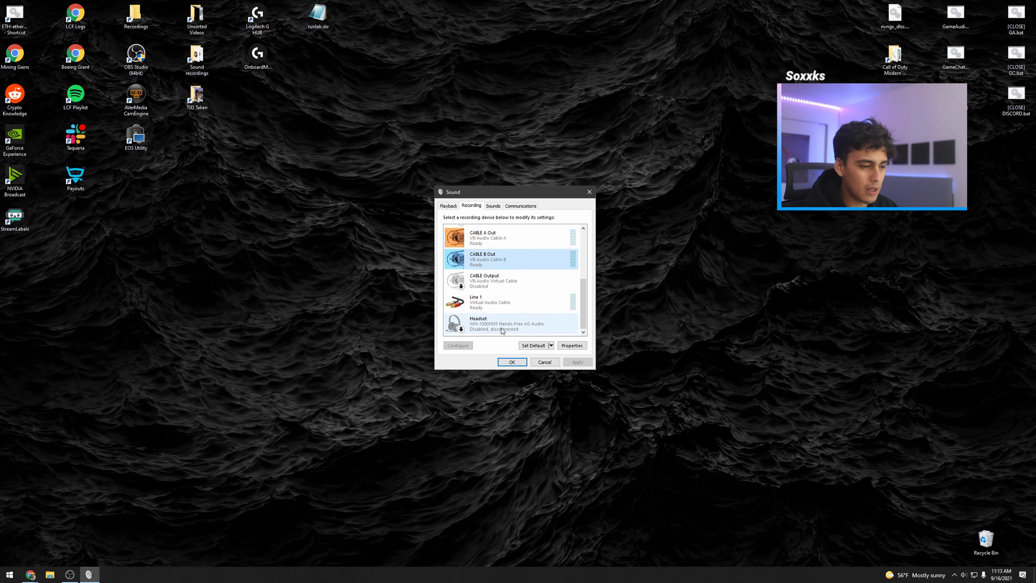
left_click(510, 311)
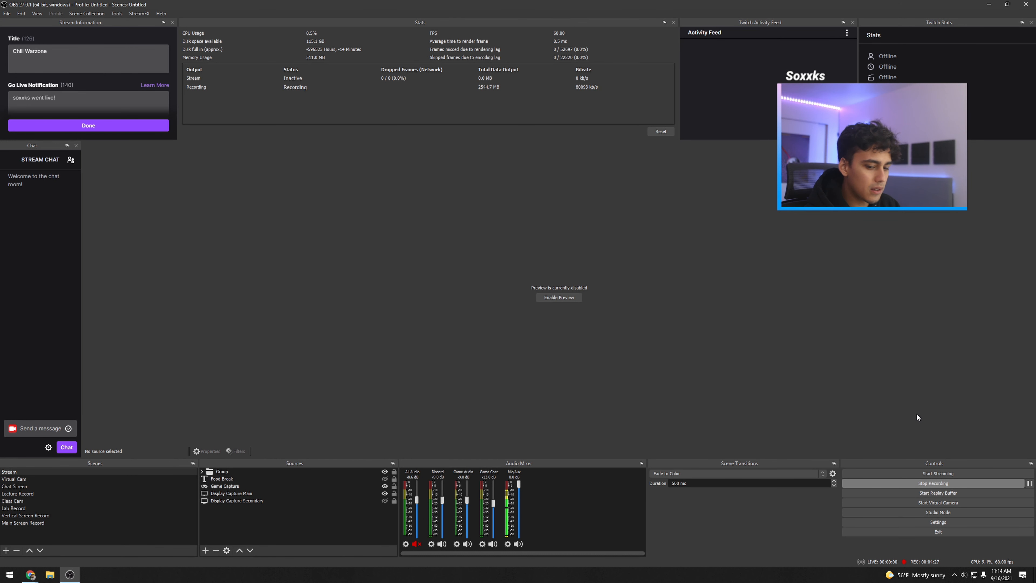
Open the OBS audio settings and review the device choices for Desktop Audio, keeping Line 1 (Virtual Audio Cable)
left_click(889, 522)
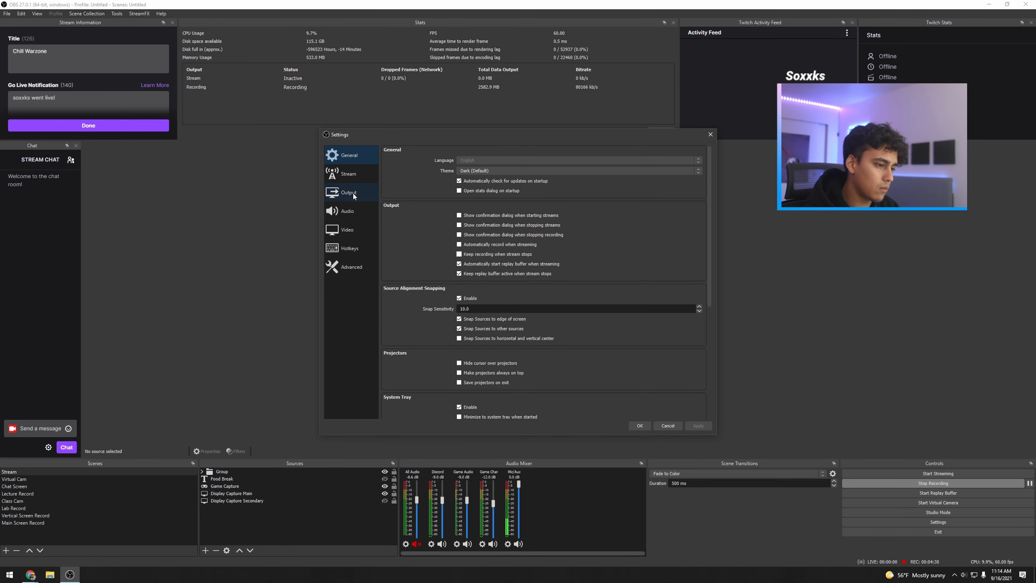
left_click(345, 211)
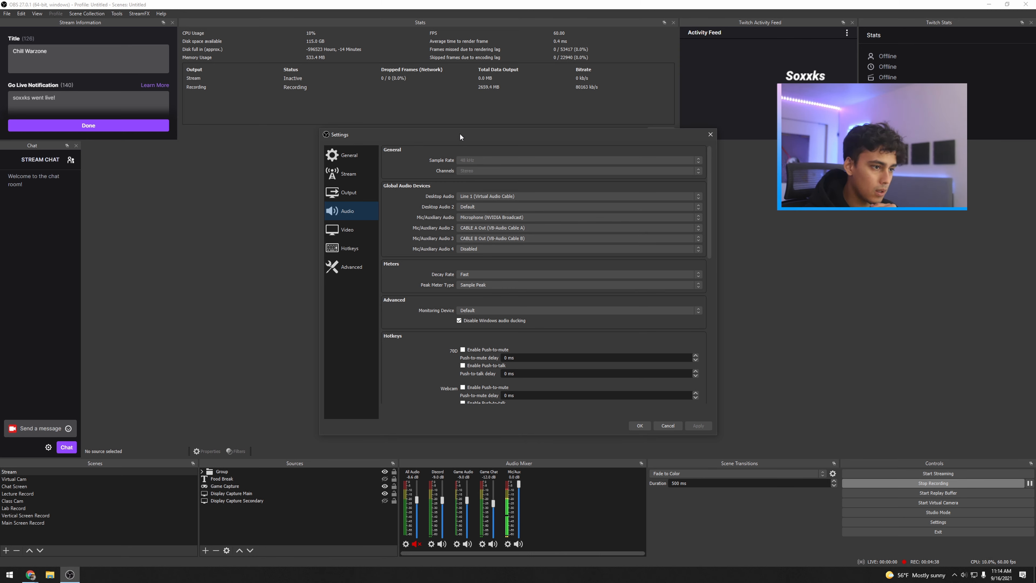
left_click_drag(460, 134, 460, 135)
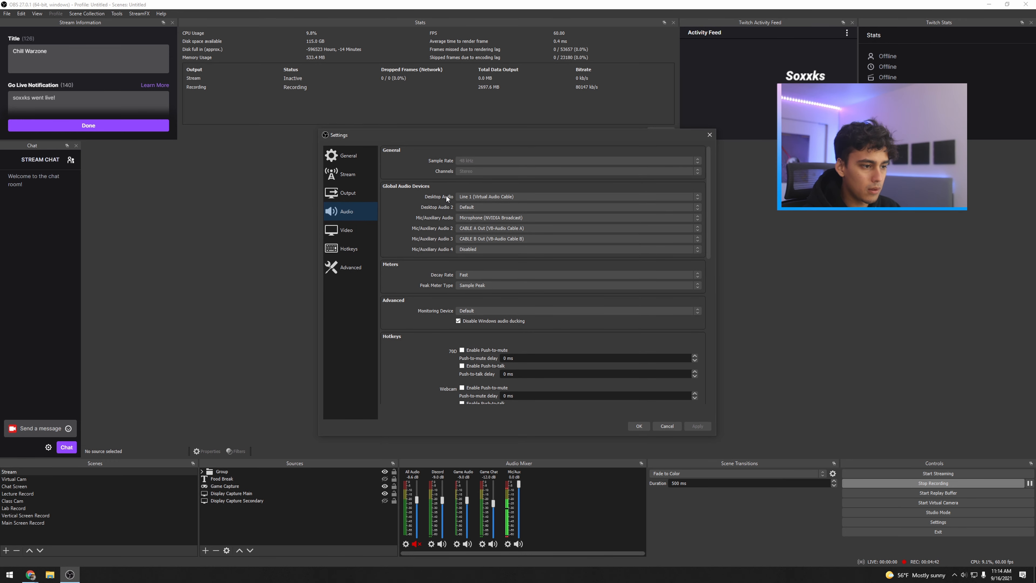
left_click(472, 198)
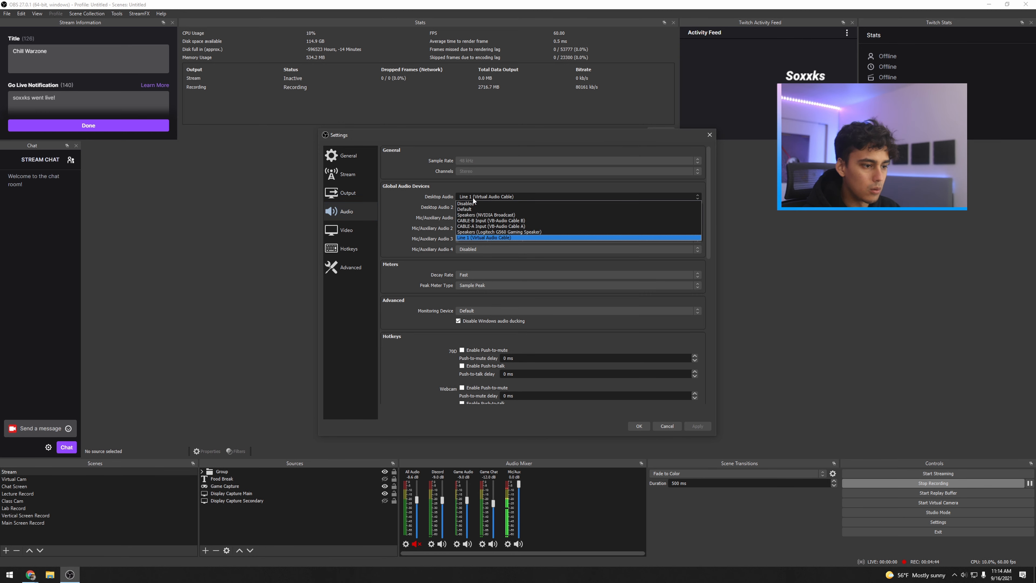
left_click(473, 197)
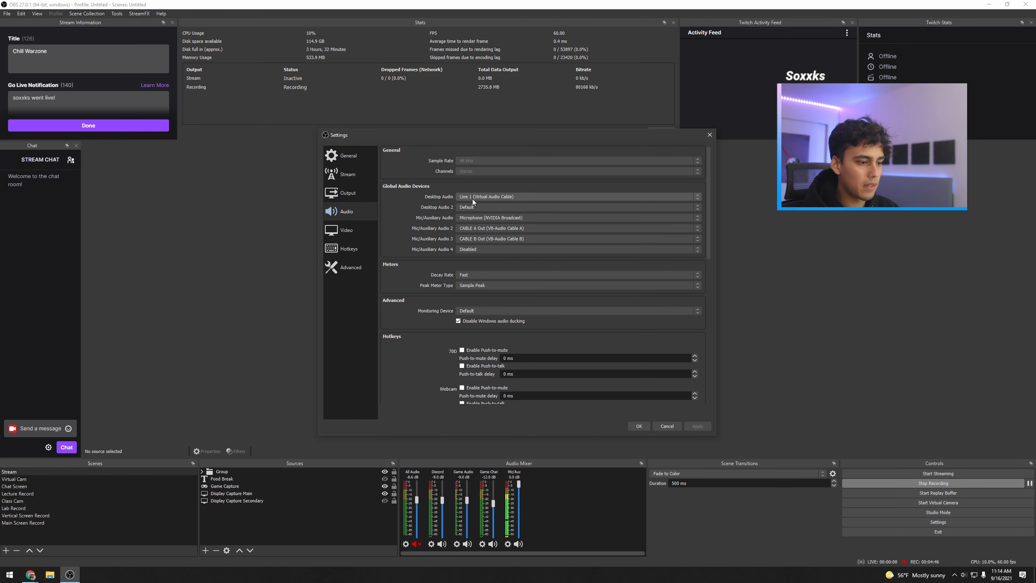
Review the device choices for Mic/Auxiliary Audio and Mic/Auxiliary Audio 3, and accept the audio settings
left_click(461, 218)
left_click(425, 219)
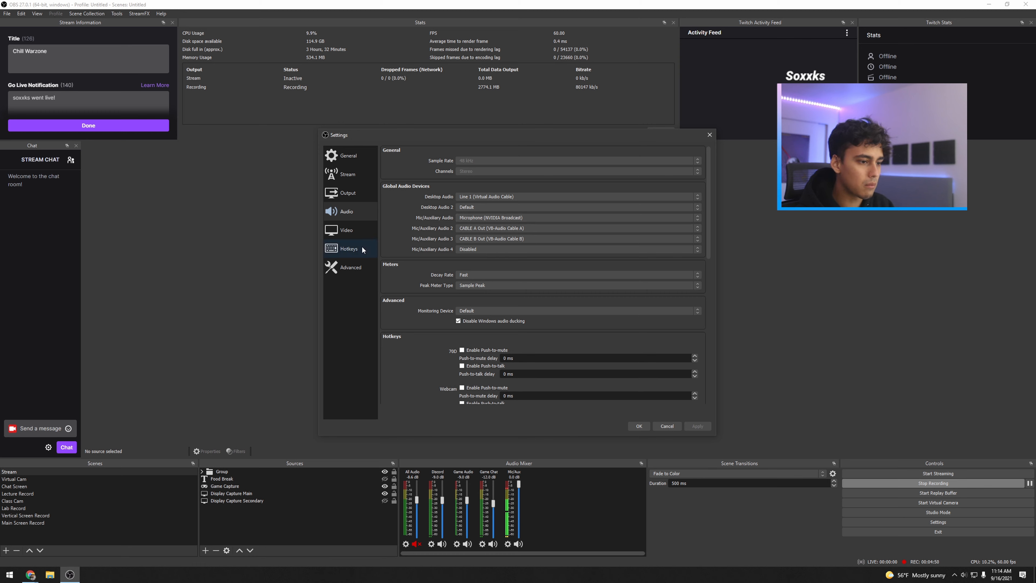
left_click(469, 240)
left_click(469, 240)
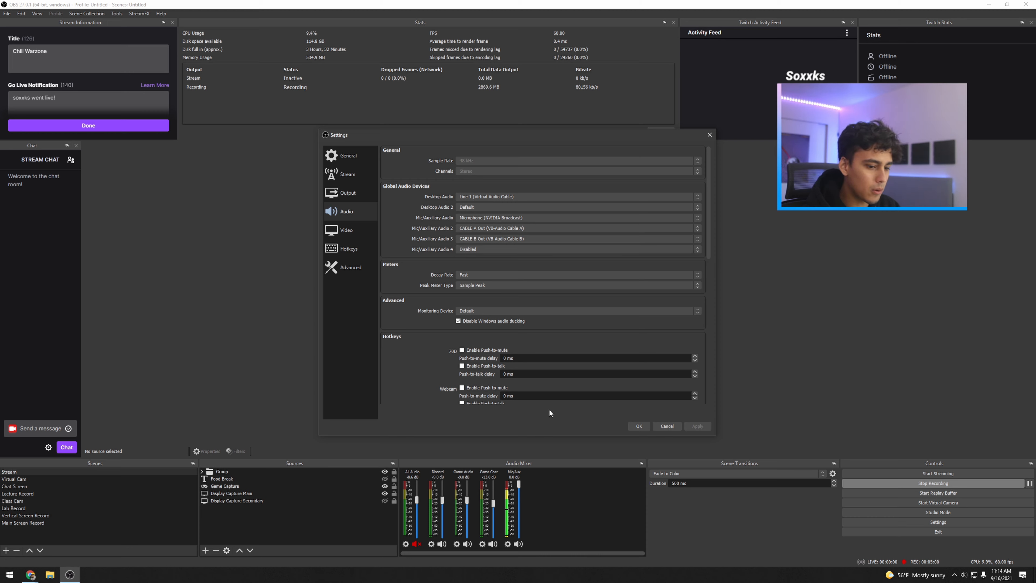
left_click(639, 426)
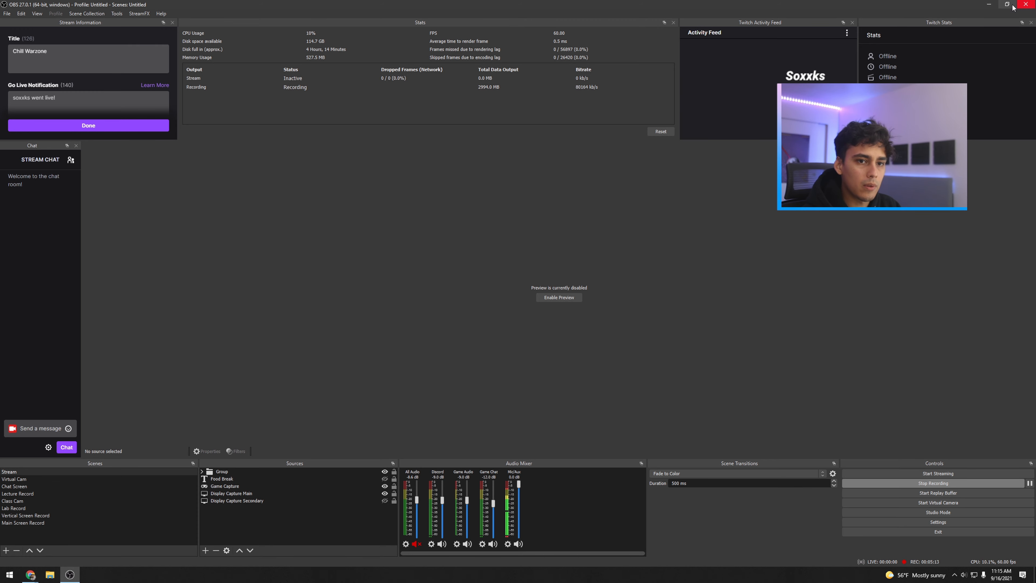
Switch to the Discord settings and choose CABLE-A Input (VB-Audio Cable A) as the voice output device
left_click_drag(978, 7, 931, 17)
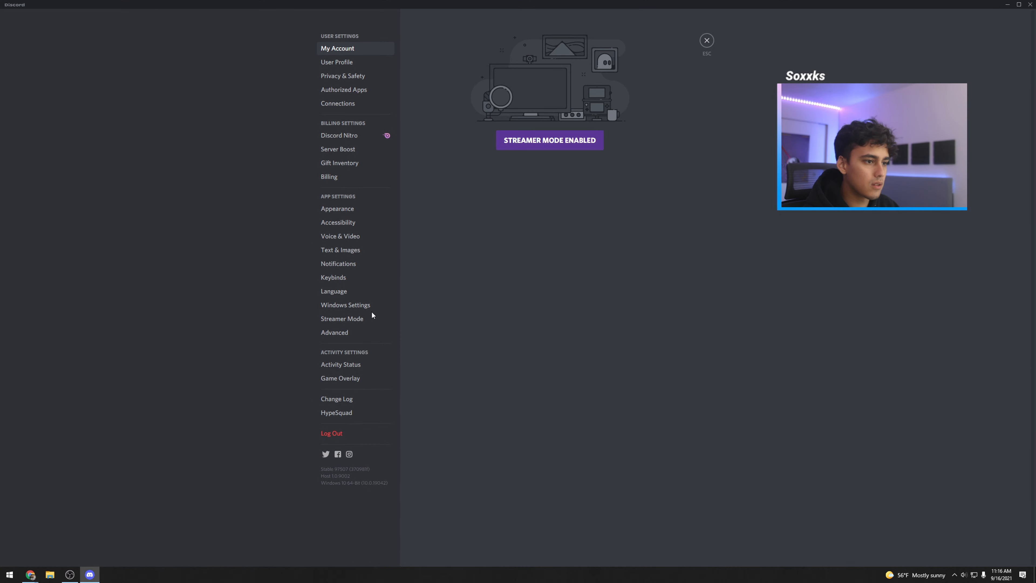
left_click(349, 241)
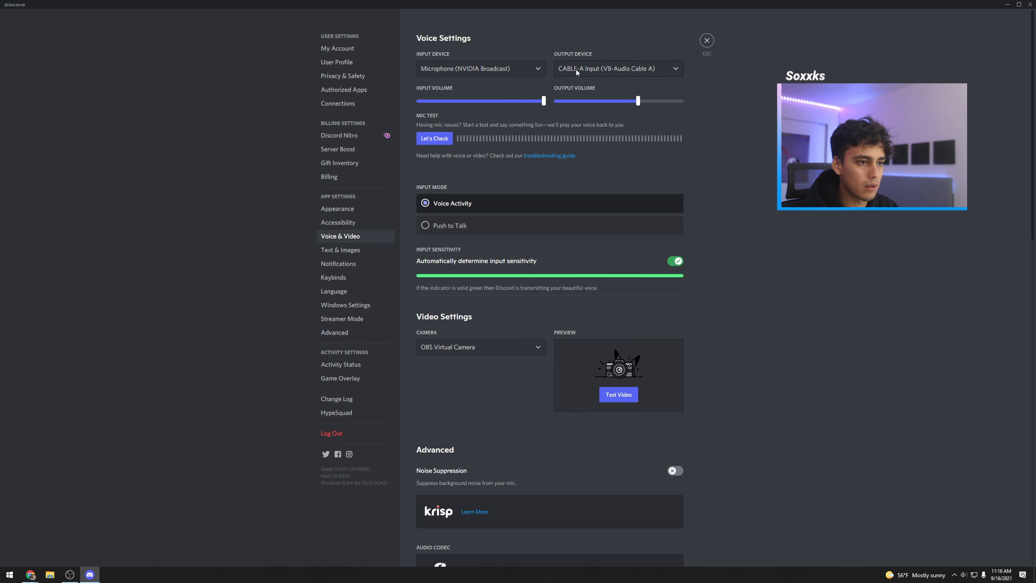
left_click(678, 67)
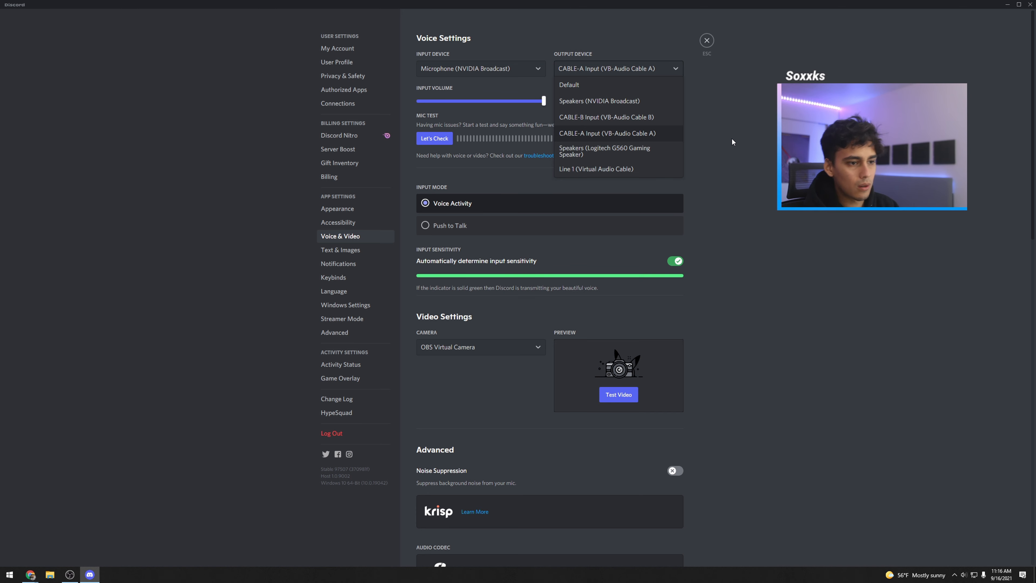
left_click(665, 136)
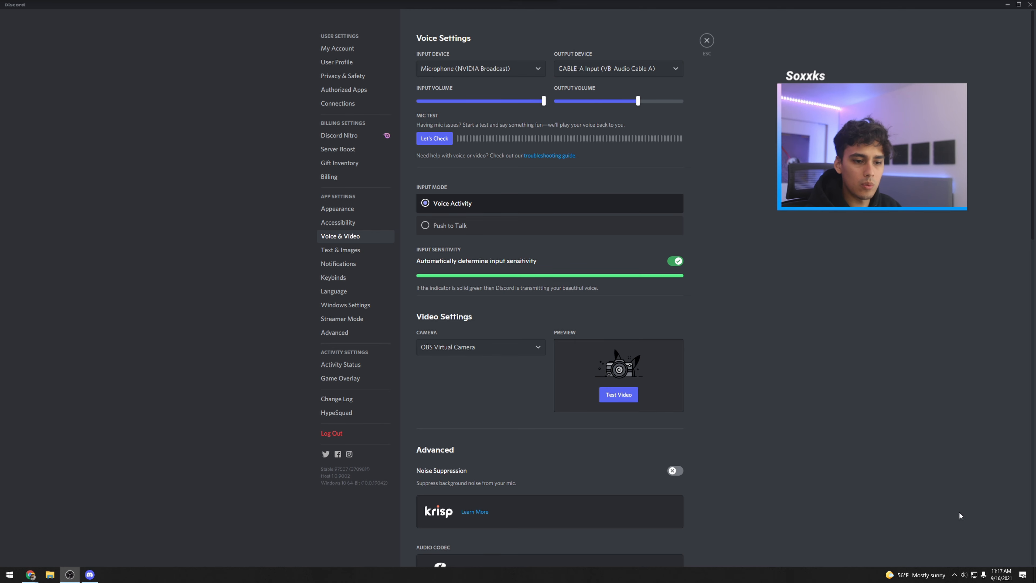
Open the Windows Sound dialog beside the Discord voice settings and select CABLE A Out among the recording devices
right_click(964, 575)
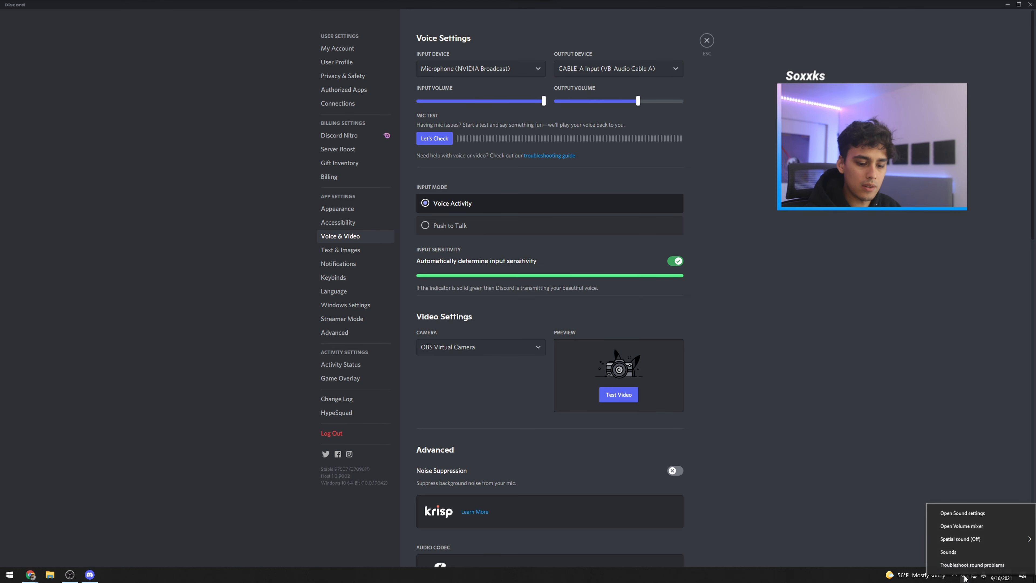
left_click(952, 553)
left_click_drag(204, 101, 219, 138)
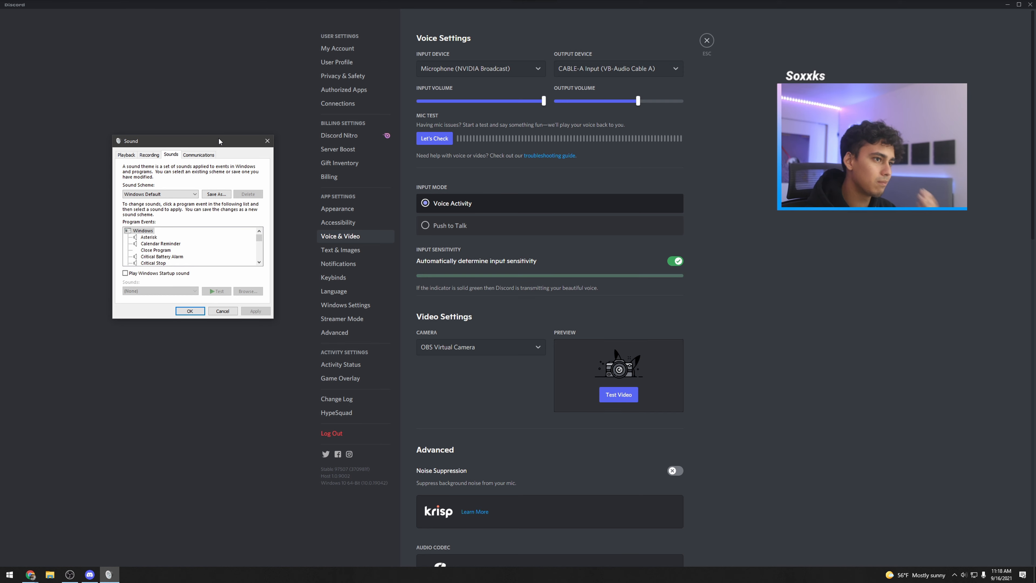
left_click(151, 156)
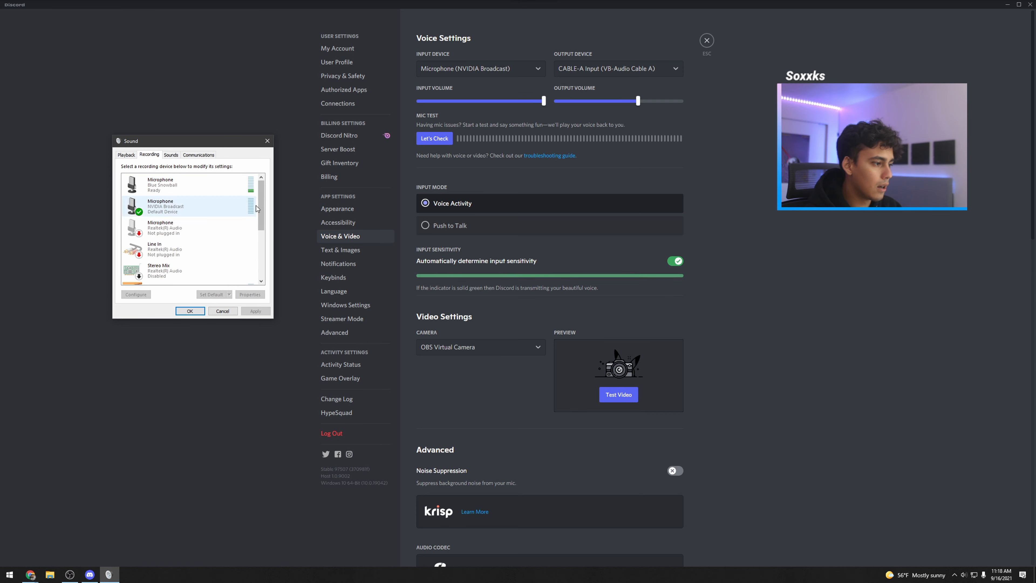
left_click_drag(261, 206, 263, 252)
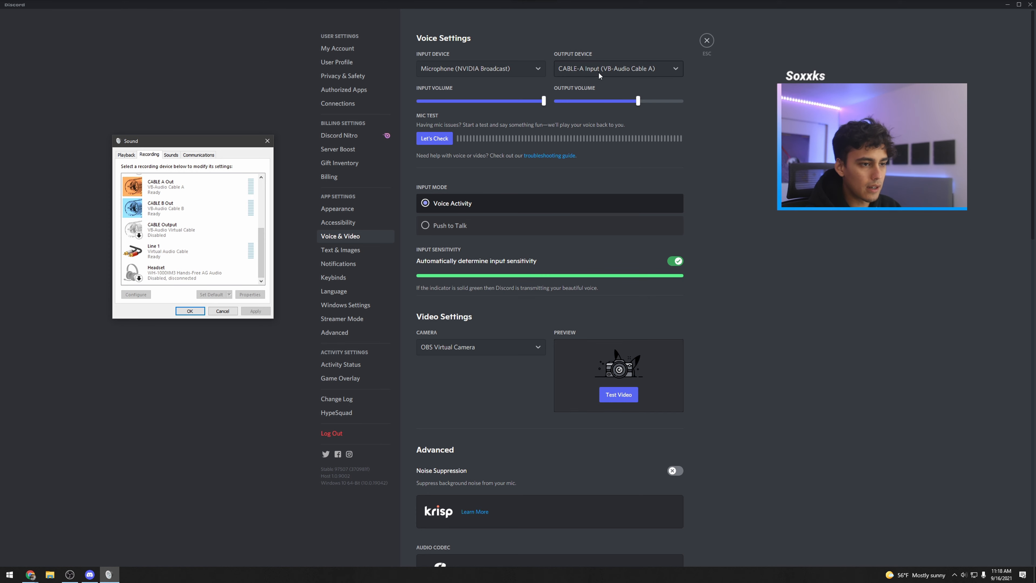
left_click(179, 206)
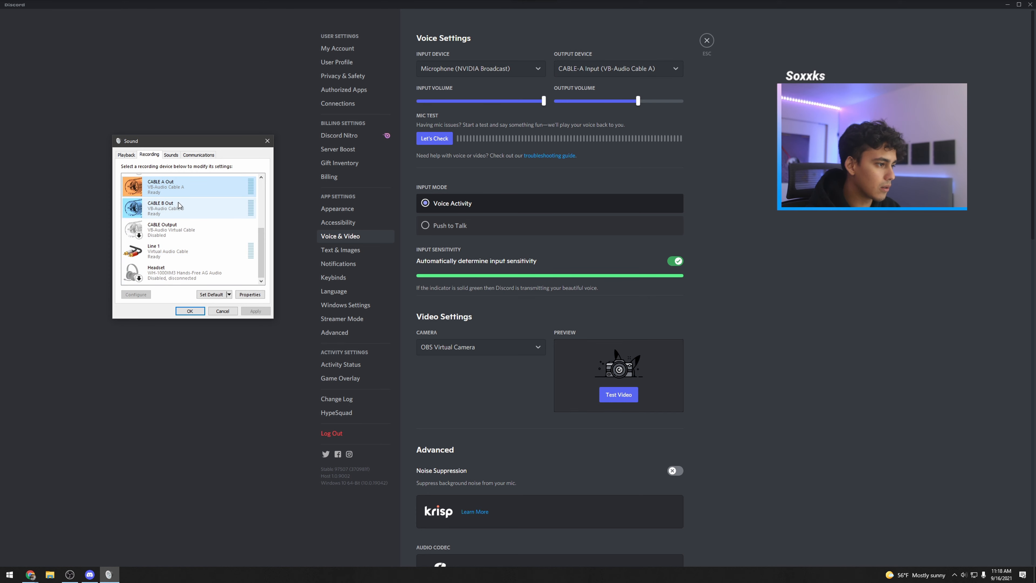
Open the listening options of the CABLE A Out recording device and turn on Listen to this device
left_click(152, 156)
left_click(150, 191)
right_click(193, 186)
left_click(228, 242)
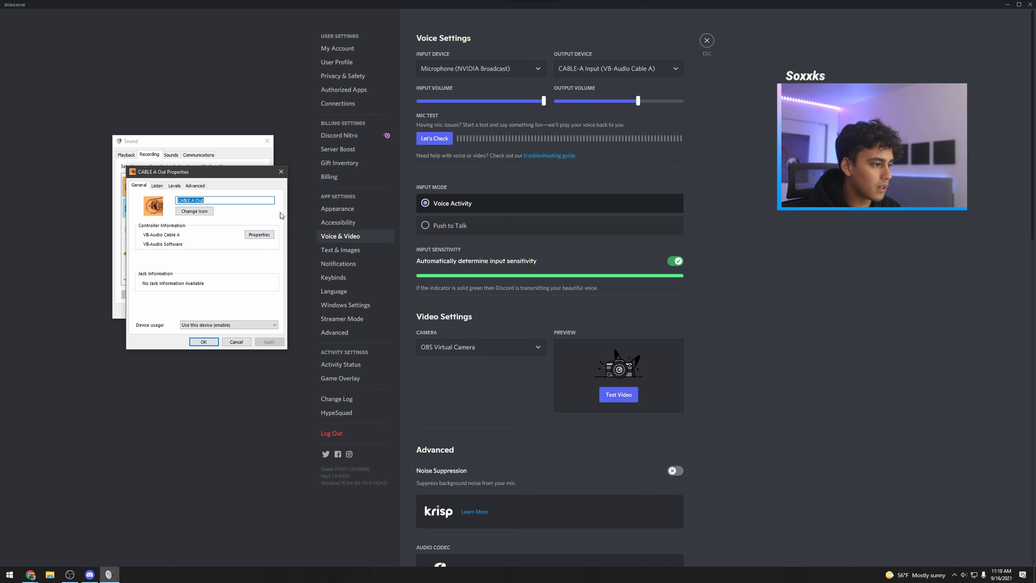
left_click(157, 185)
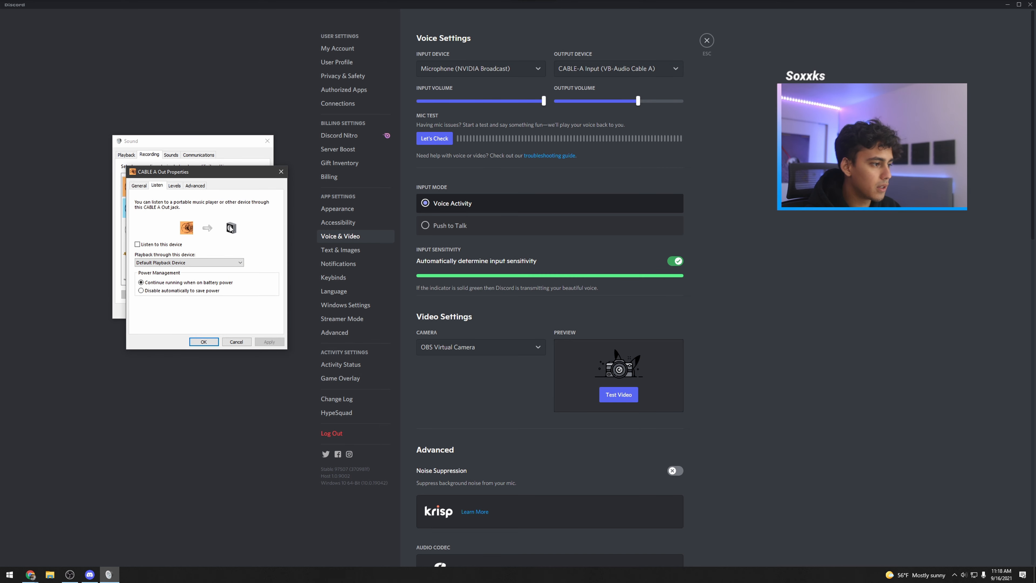
left_click(180, 245)
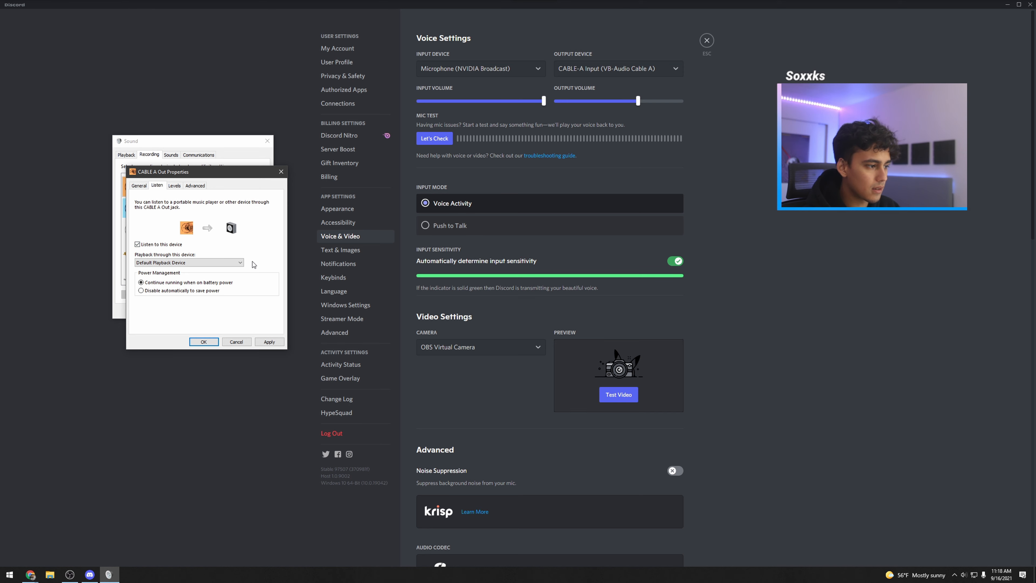
Review the playback devices offered for listening to CABLE A Out, turn off Listen to this device and close the properties
left_click(234, 263)
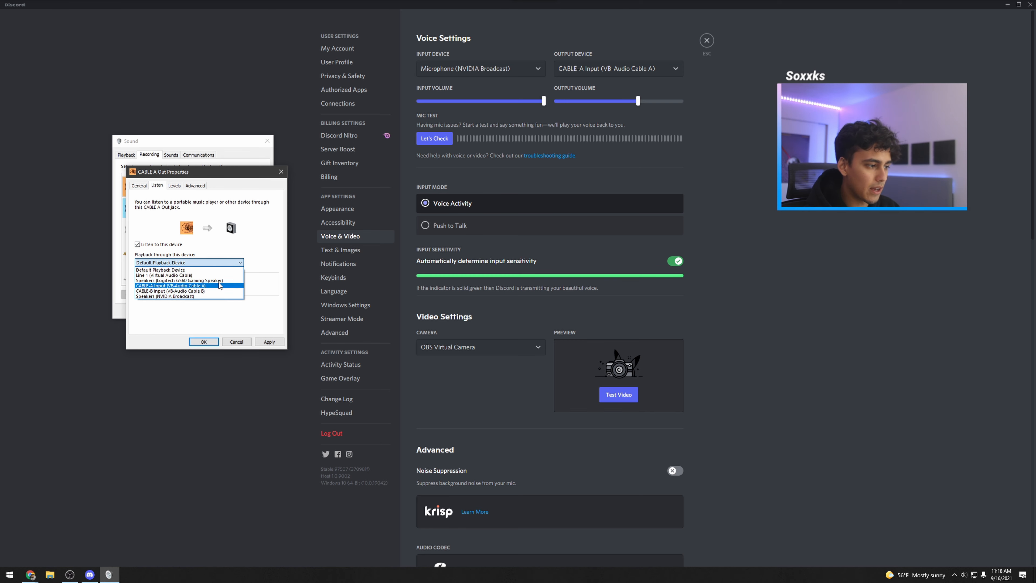
left_click(226, 265)
left_click(221, 265)
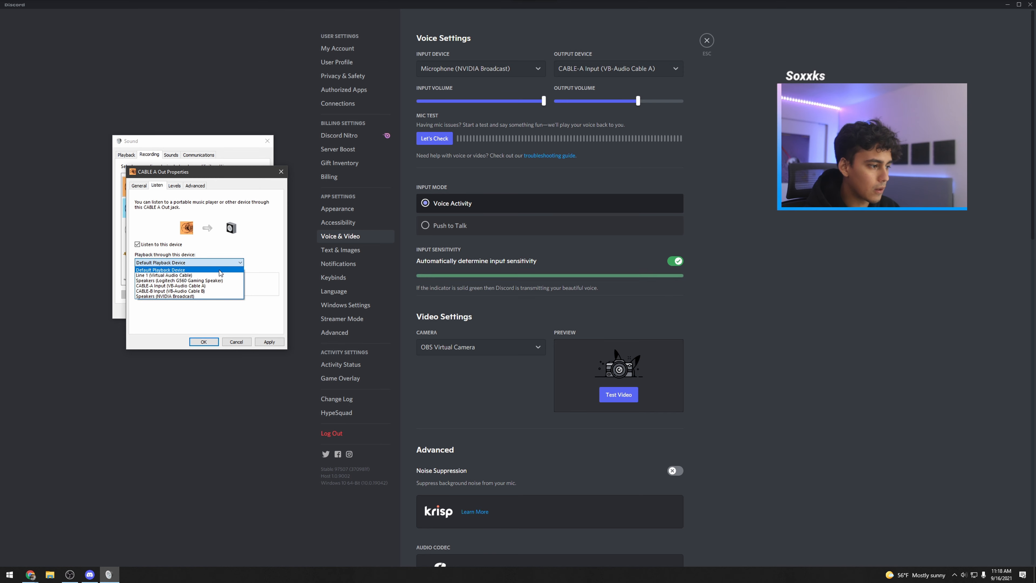
left_click(271, 248)
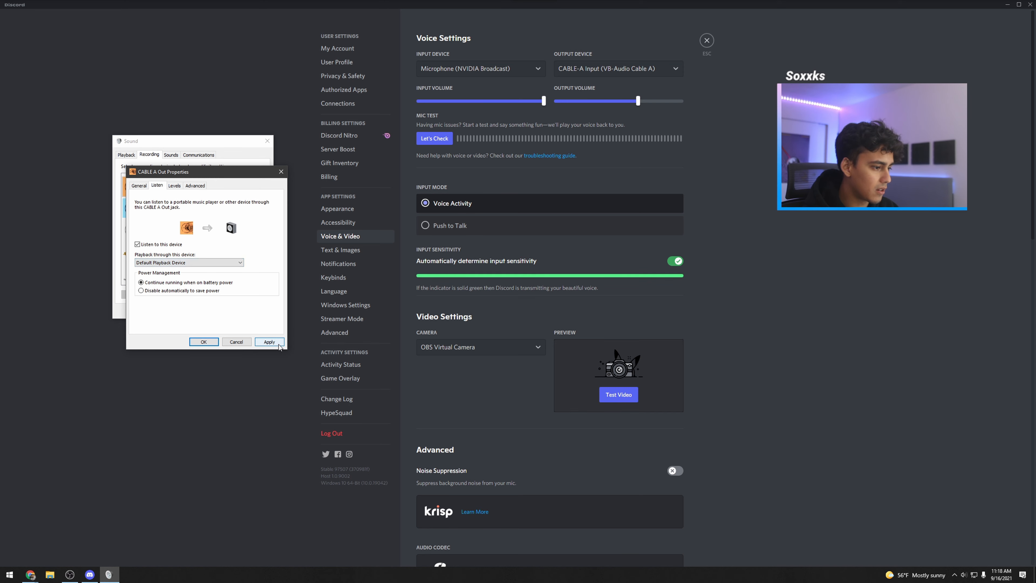
left_click(162, 244)
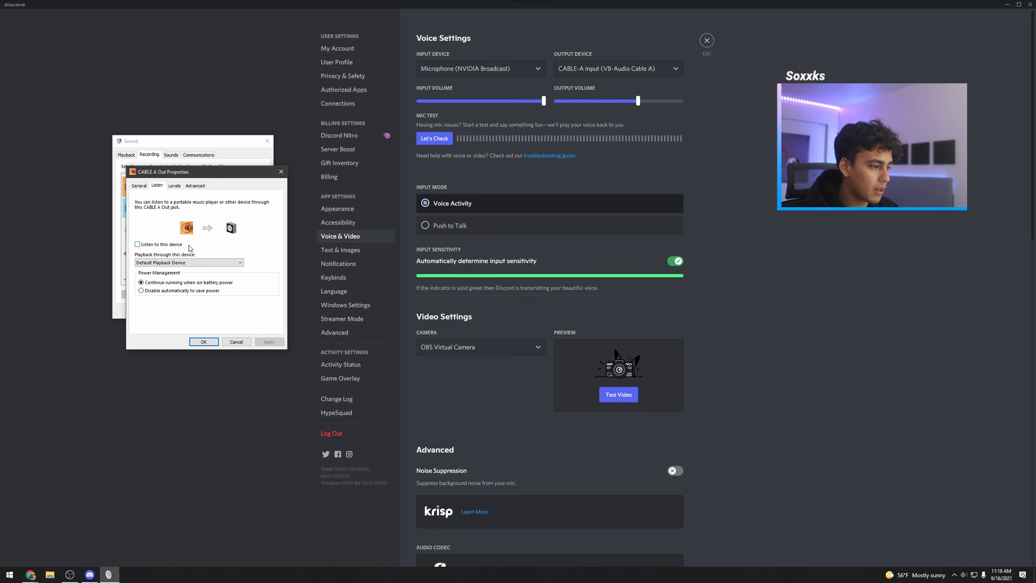
left_click(281, 172)
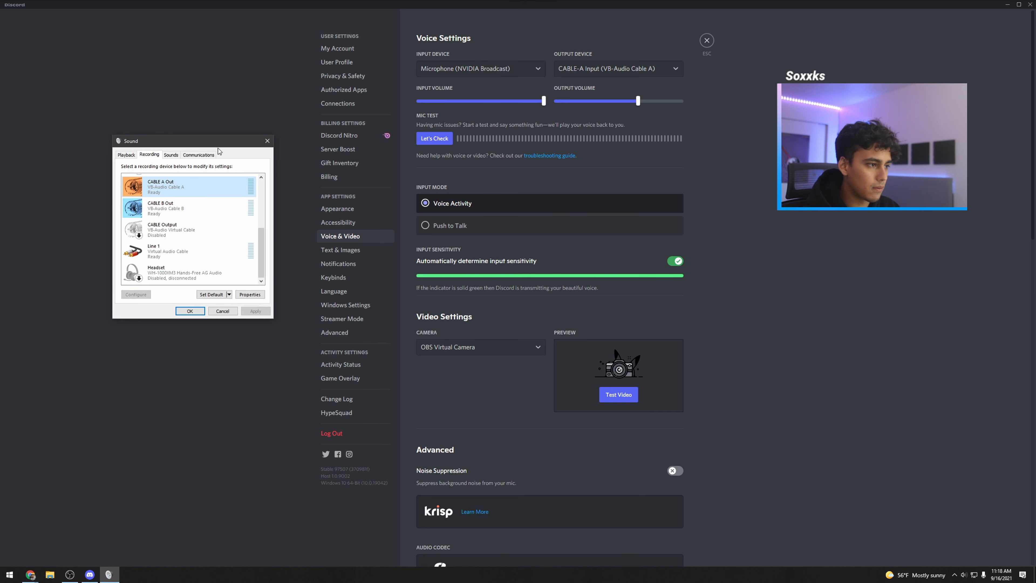
Close the Windows Sound dialog and minimise the Discord window to clear the desktop
left_click_drag(199, 141, 232, 212)
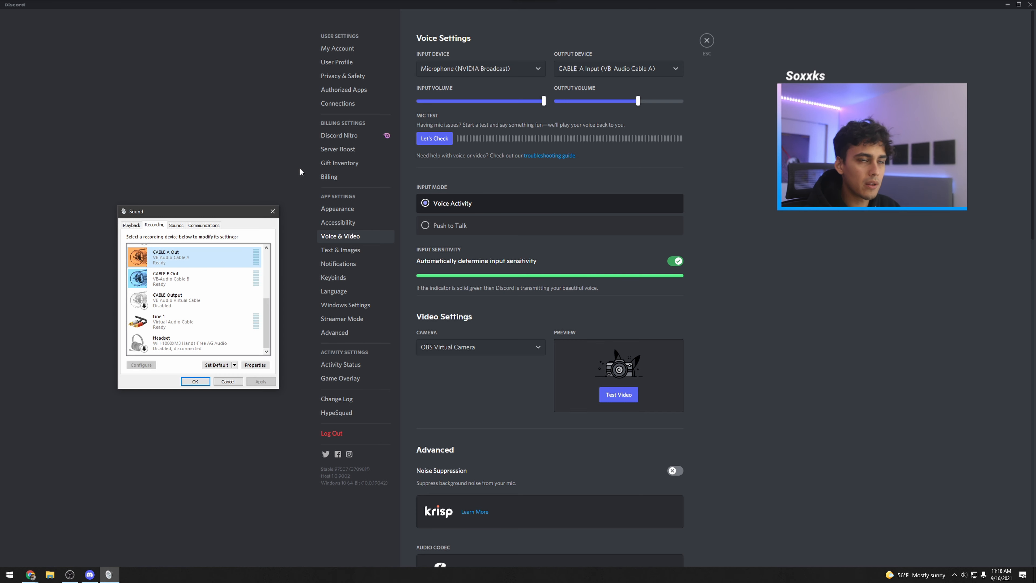
left_click(278, 212)
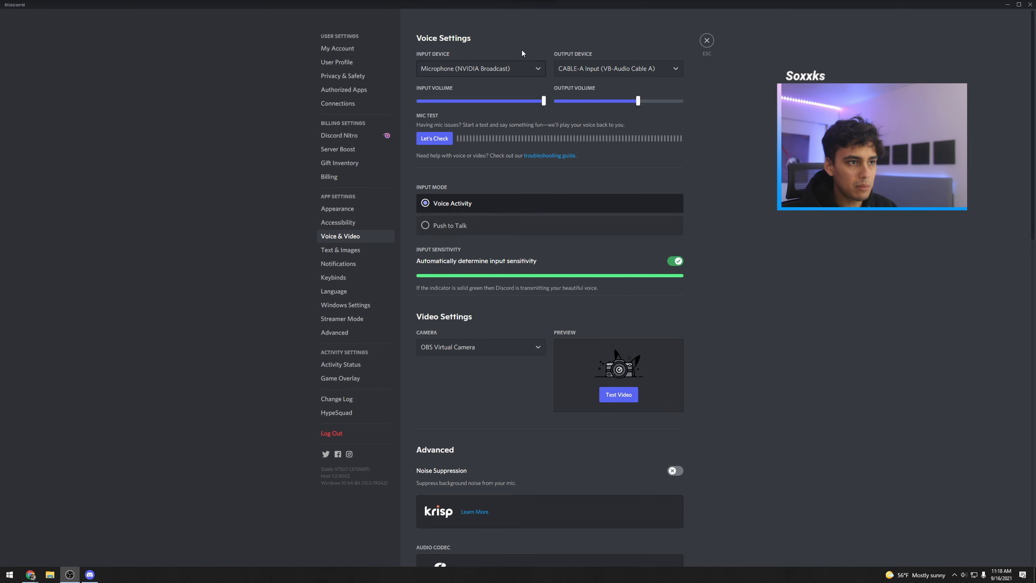
left_click_drag(535, 6, 523, 153)
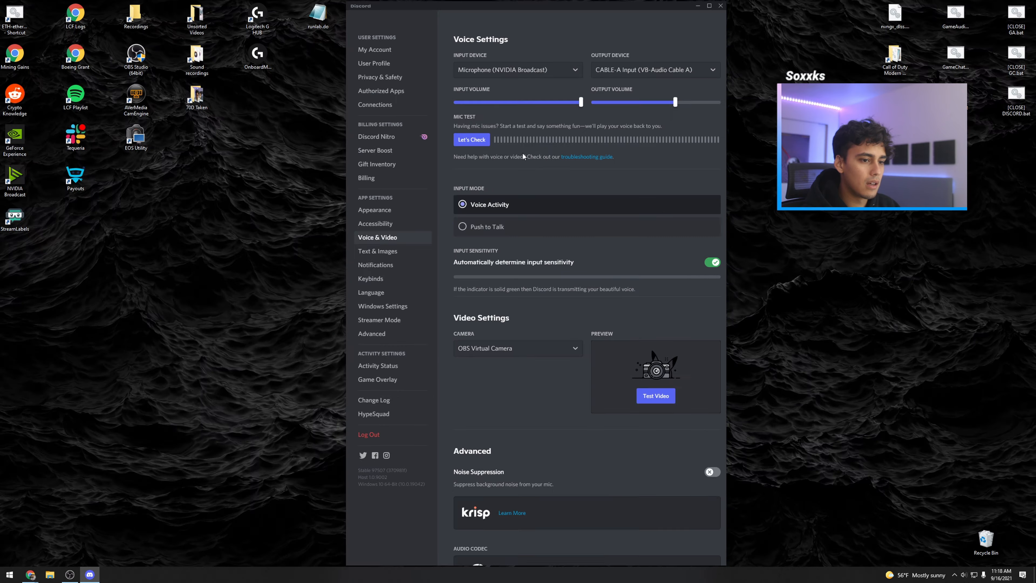
left_click(699, 8)
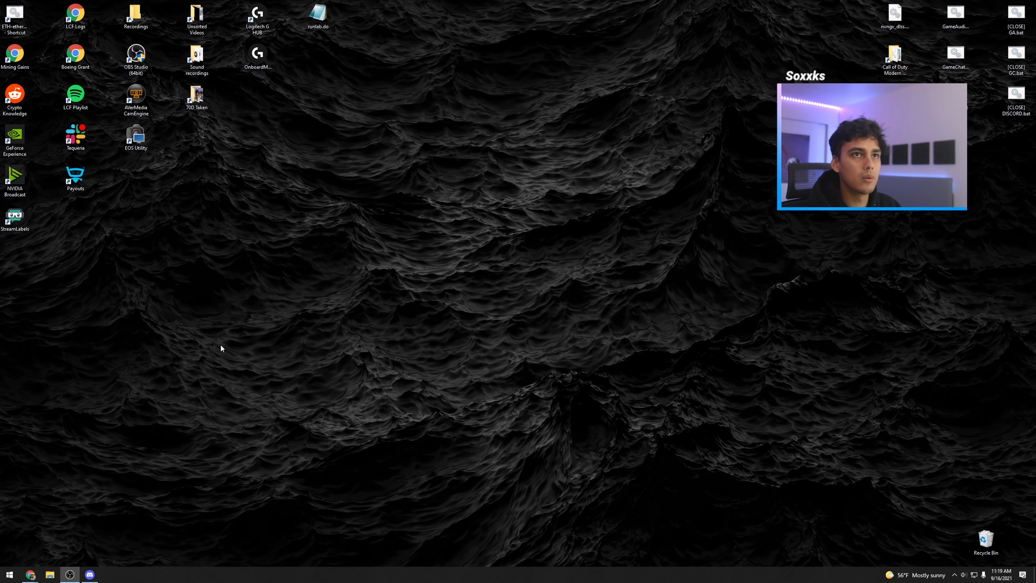
Search Windows for "AUDIO" and launch Audio Repeater (MME)
key("super")
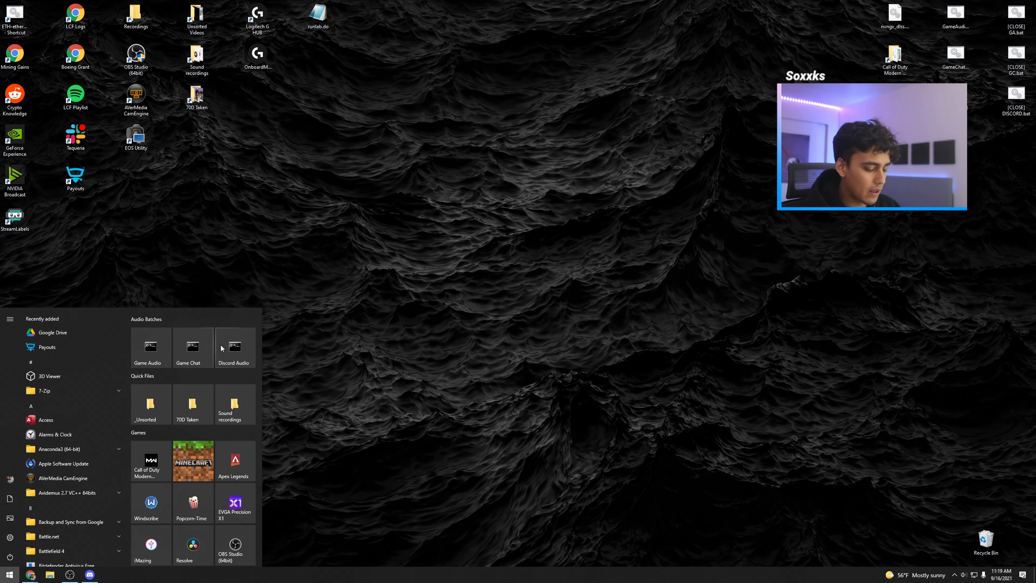
type("AUDIO")
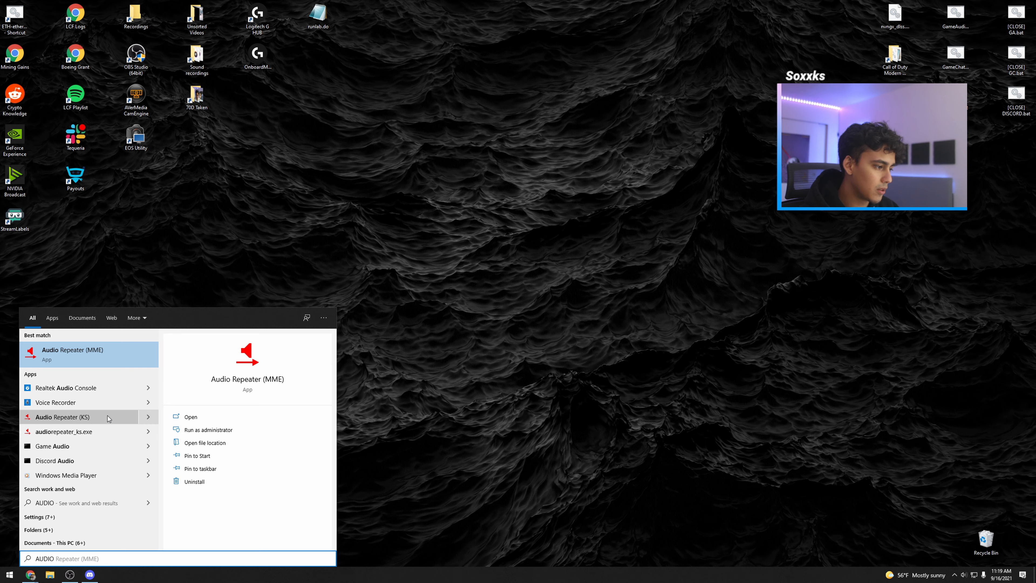
left_click(99, 356)
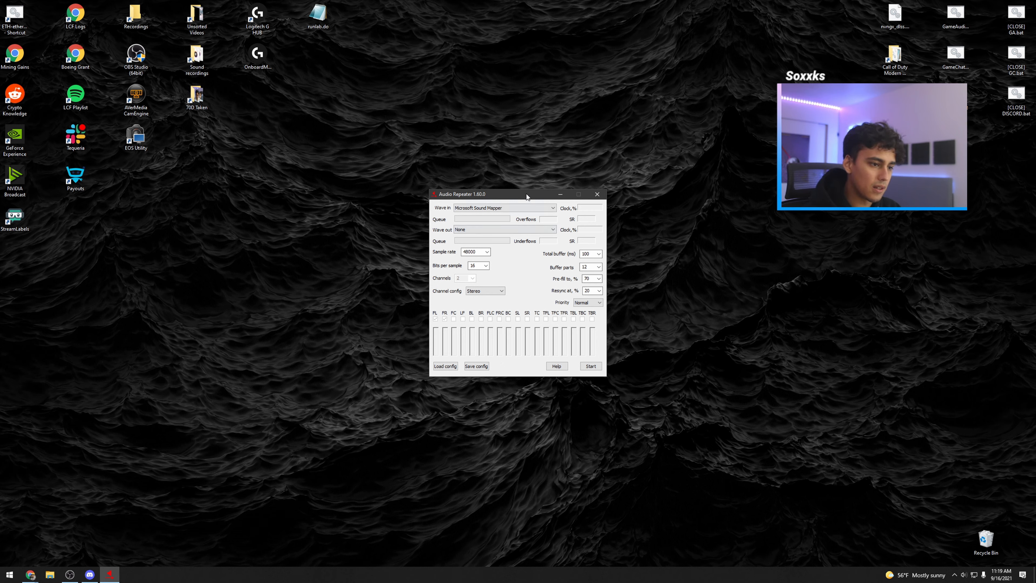
left_click_drag(527, 193, 493, 203)
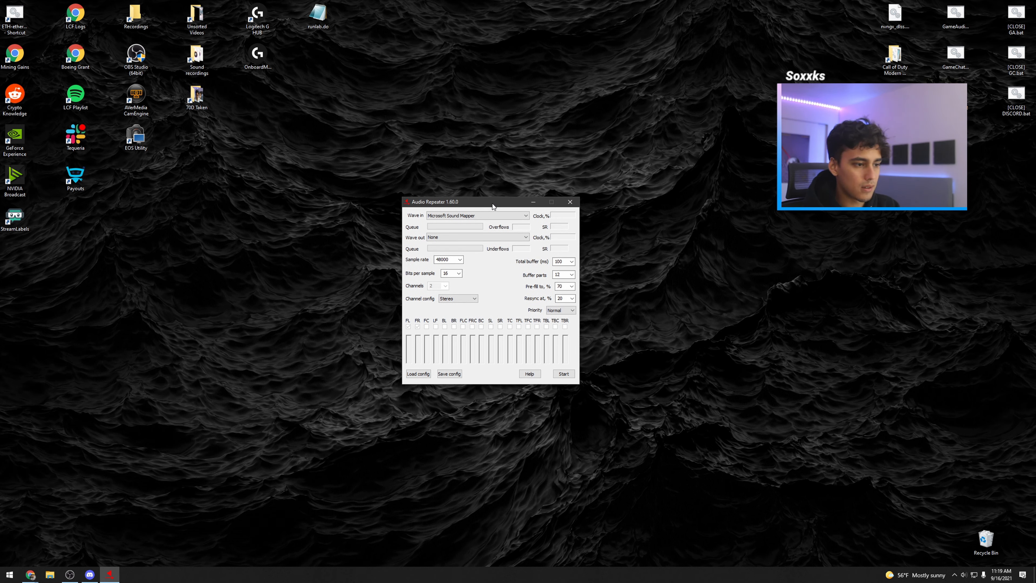
Set the repeater's wave in to CABLE A Out (VB-Audio Cable A) and wave out to Microsoft Sound Mapper
left_click(465, 216)
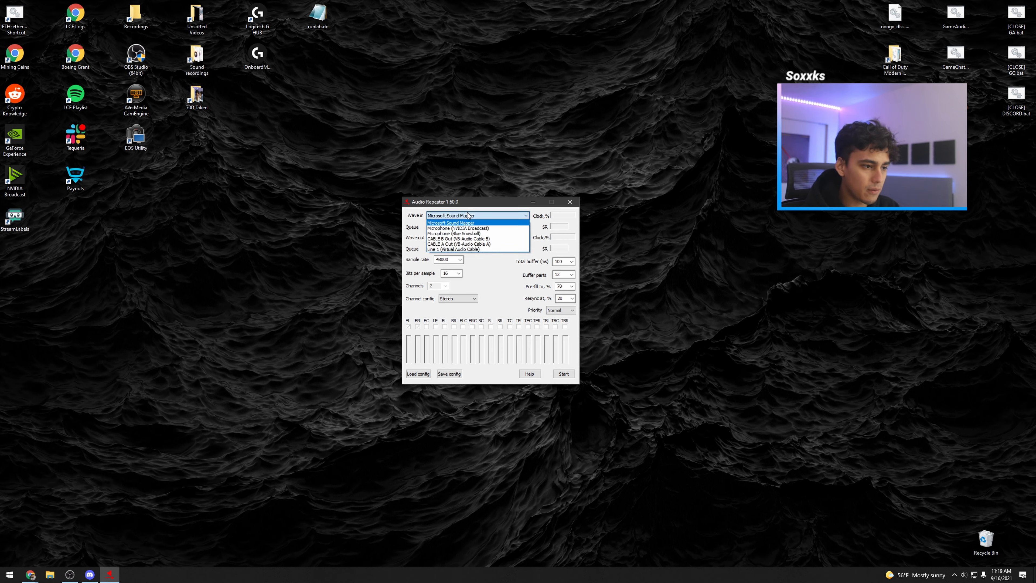
left_click(468, 216)
left_click(463, 237)
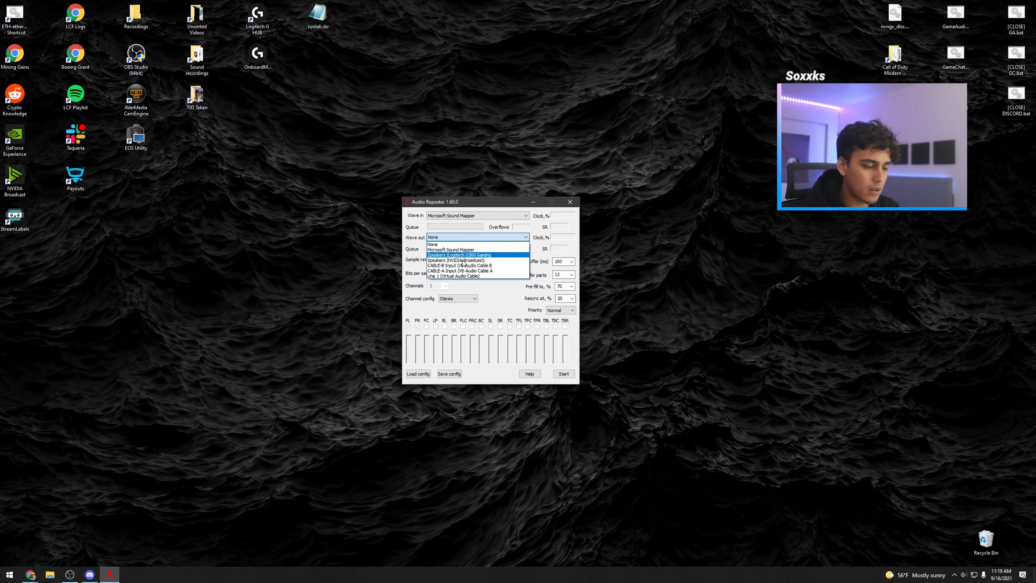
left_click(408, 222)
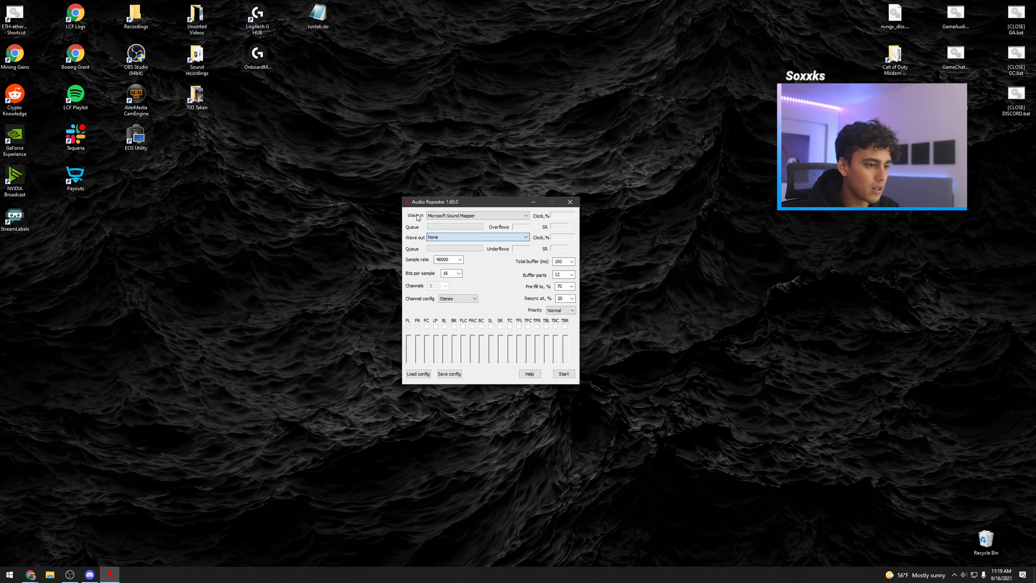
left_click(443, 217)
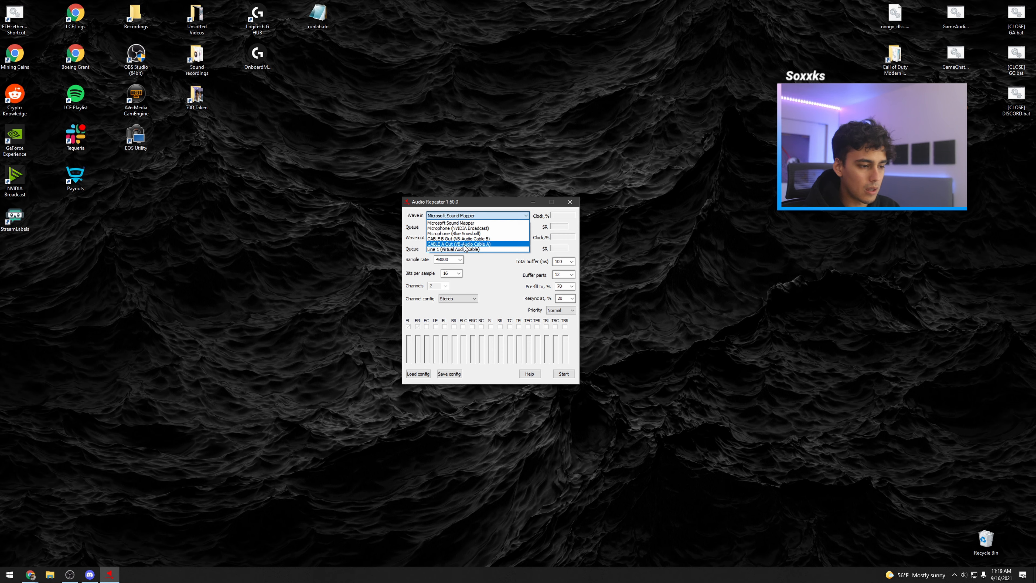
left_click(465, 245)
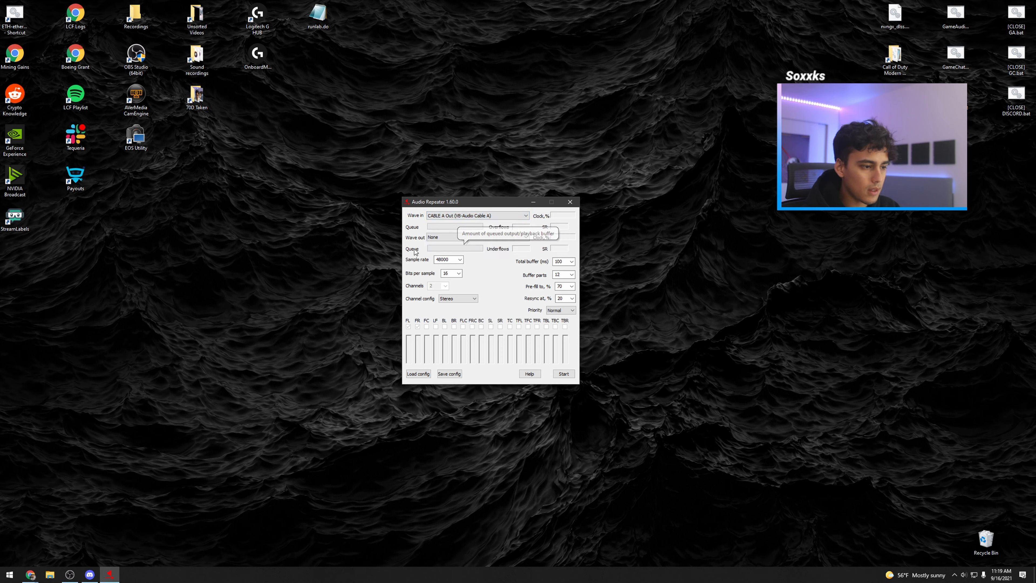
left_click(441, 237)
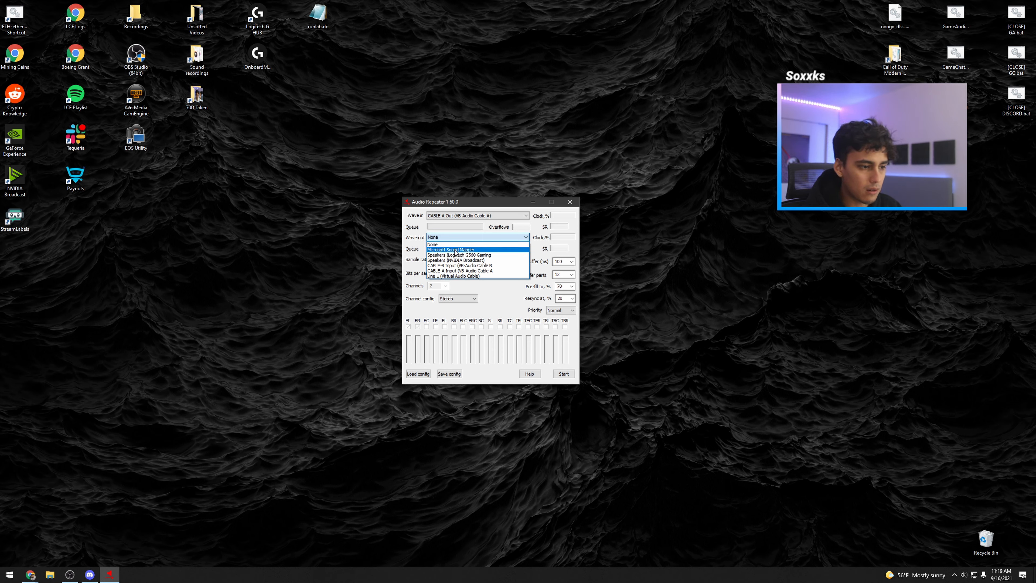
left_click(455, 251)
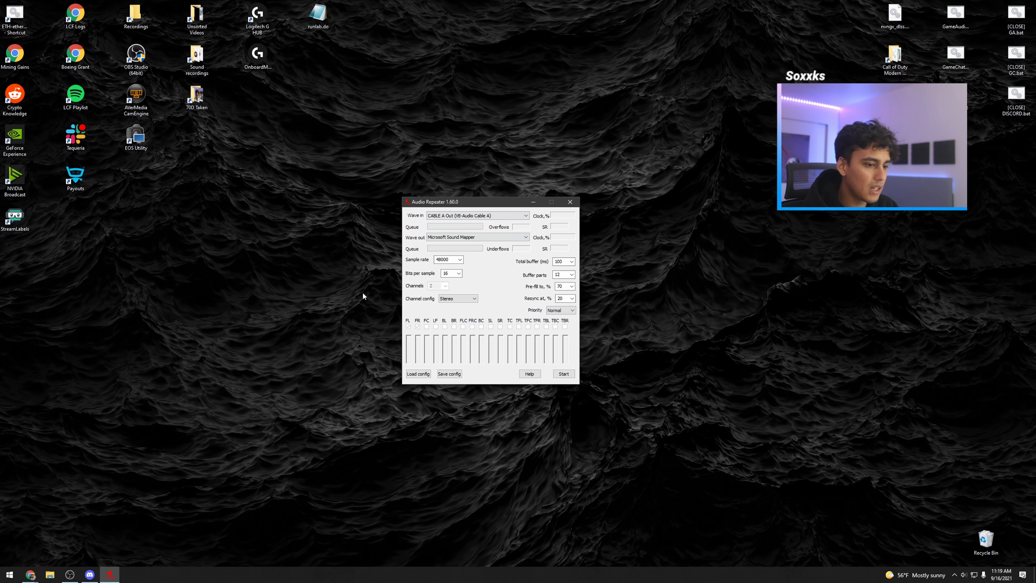
Try total buffer values of 50 and 30 ms for the repeater, leaving it at 30 ms
left_click(573, 263)
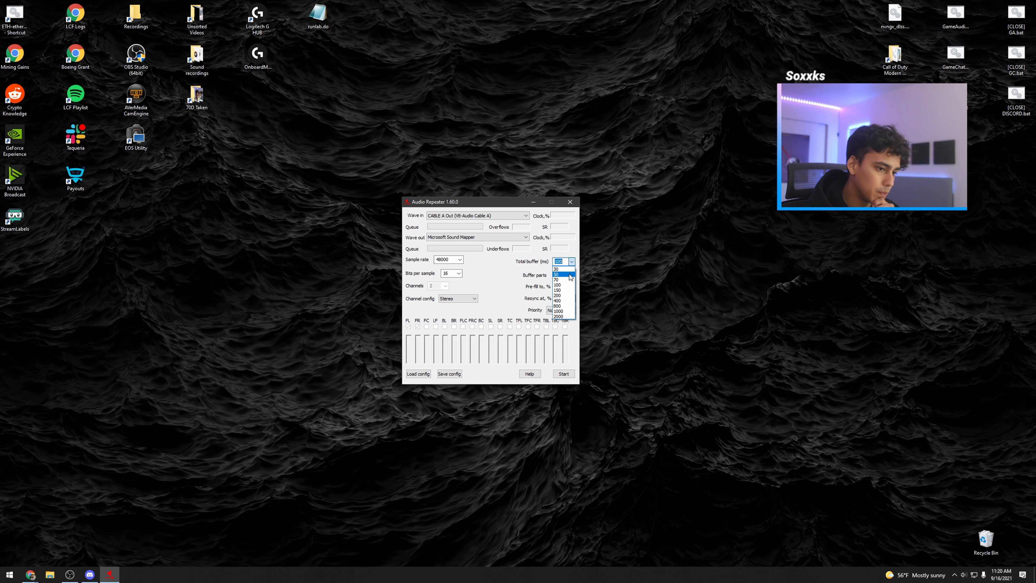
left_click(571, 277)
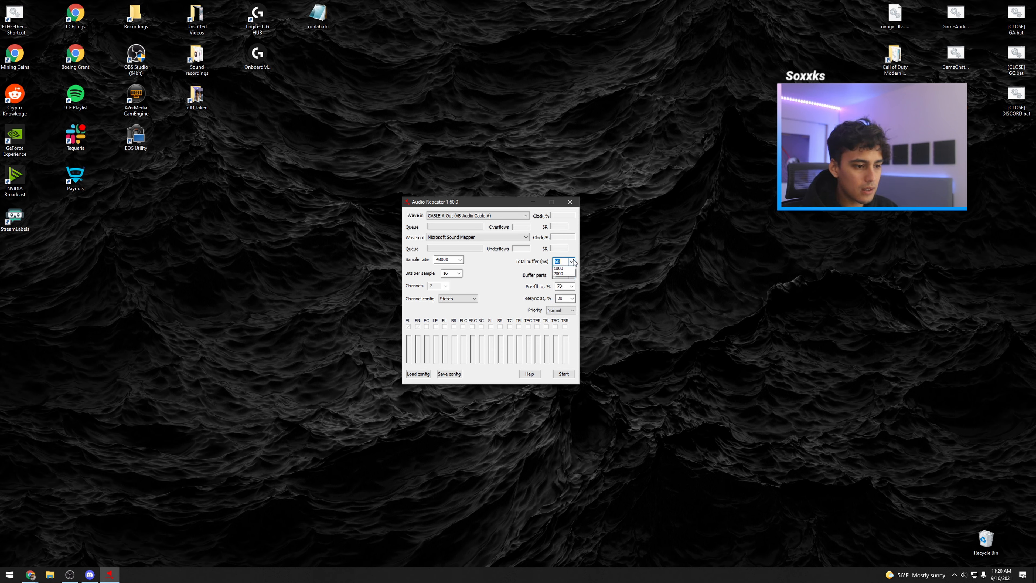
left_click(572, 262)
left_click(566, 269)
left_click(572, 262)
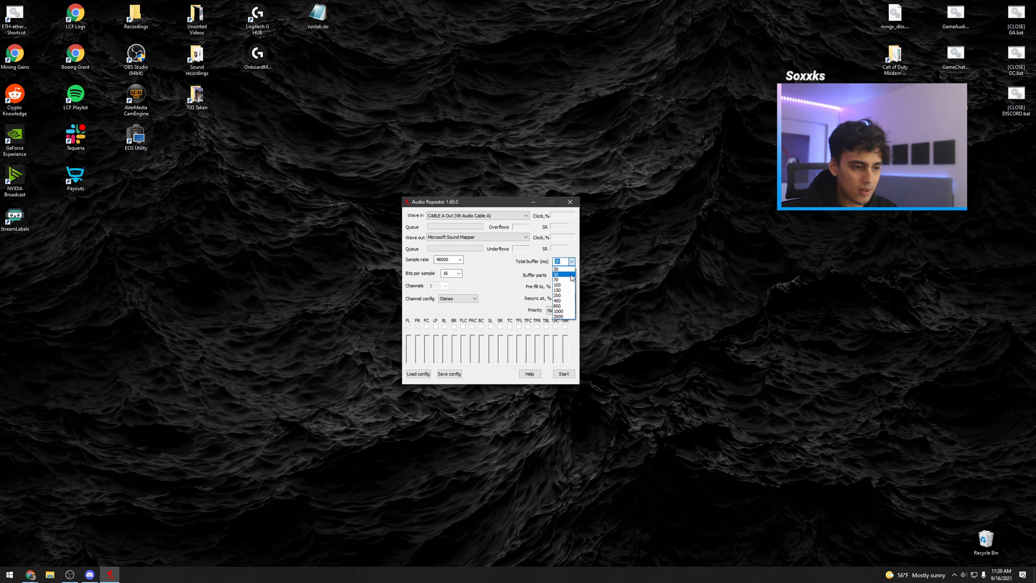
left_click(572, 278)
left_click(572, 261)
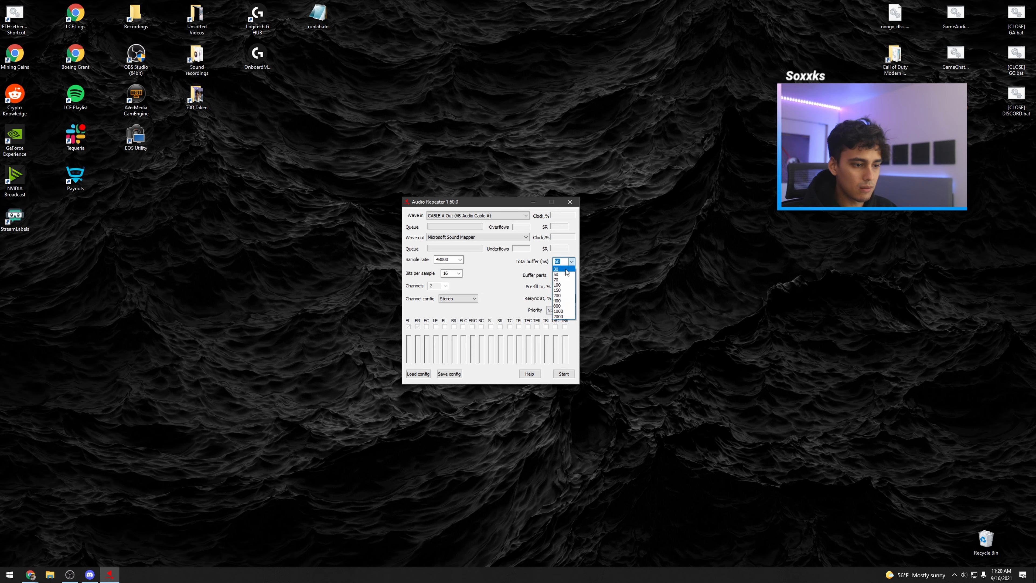
left_click(567, 270)
left_click(571, 261)
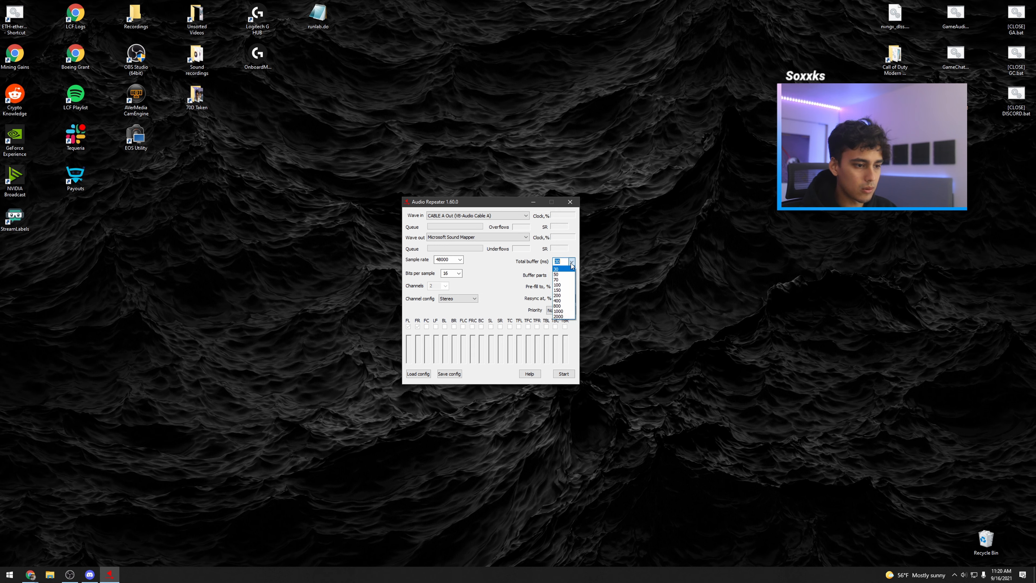
left_click(522, 272)
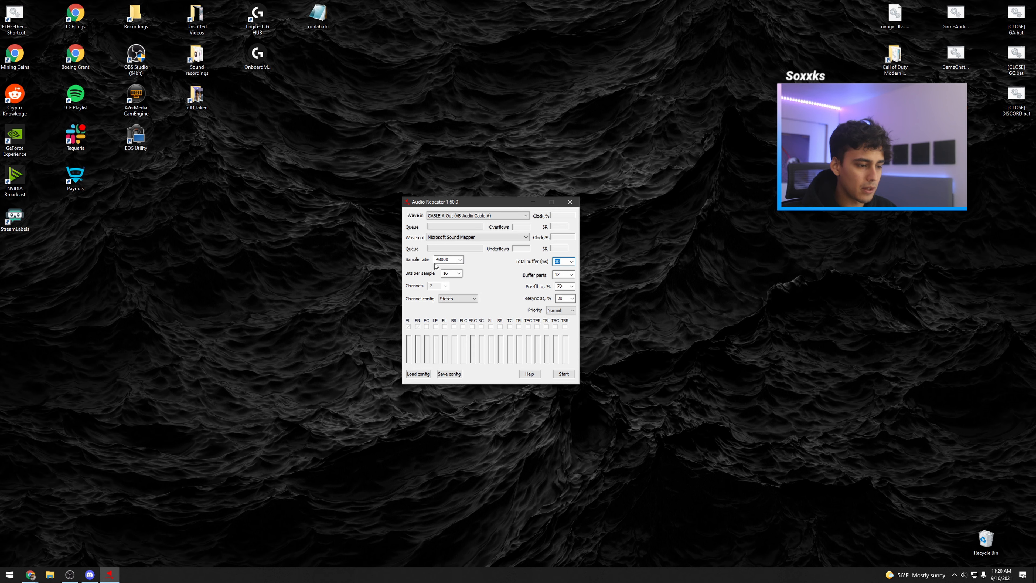
Set the repeater's total buffer to 50 ms and start repeating the audio
left_click_drag(510, 203, 488, 200)
left_click(547, 259)
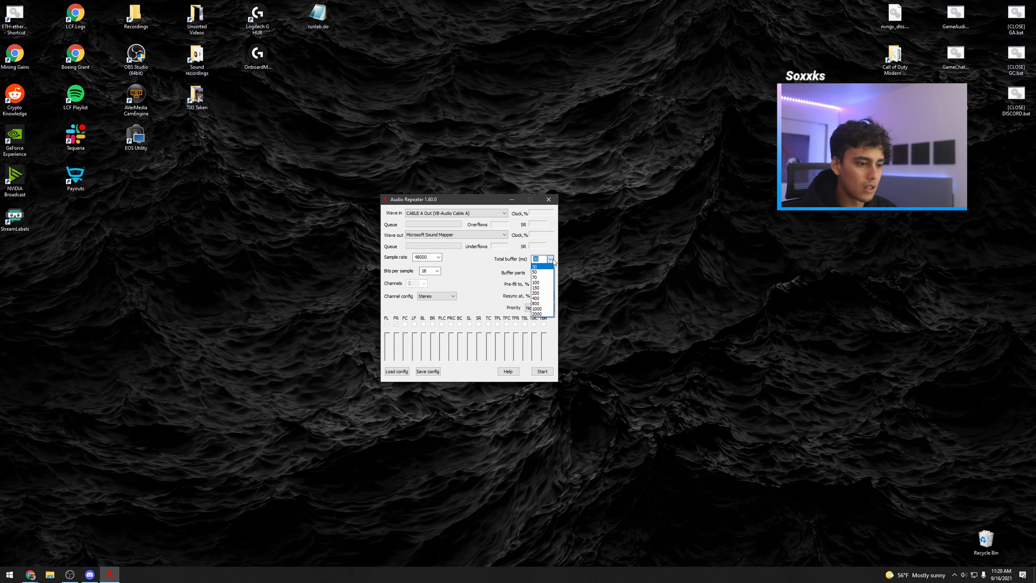
left_click(544, 262)
left_click(550, 259)
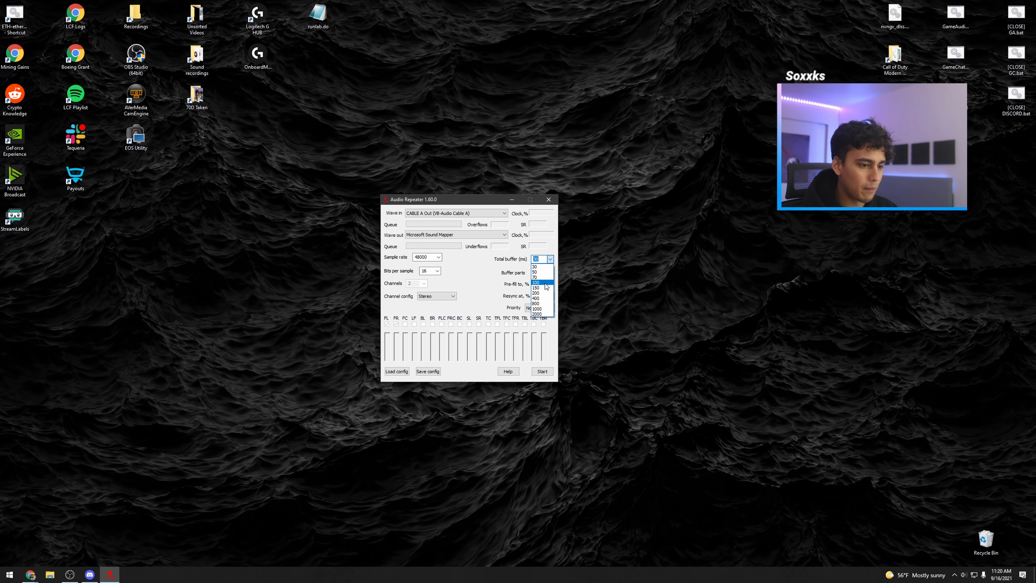
left_click(546, 272)
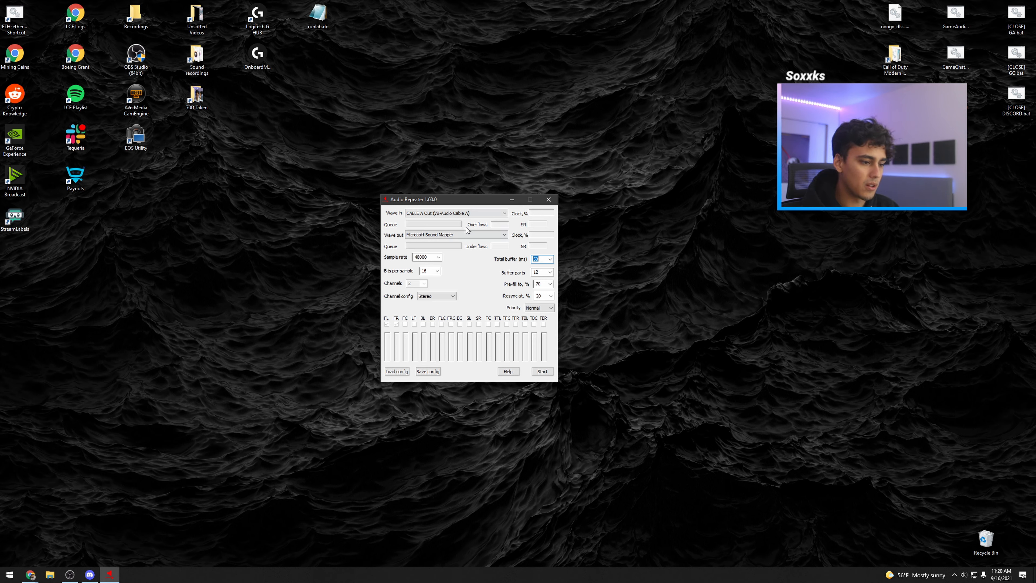
left_click_drag(485, 198, 500, 202)
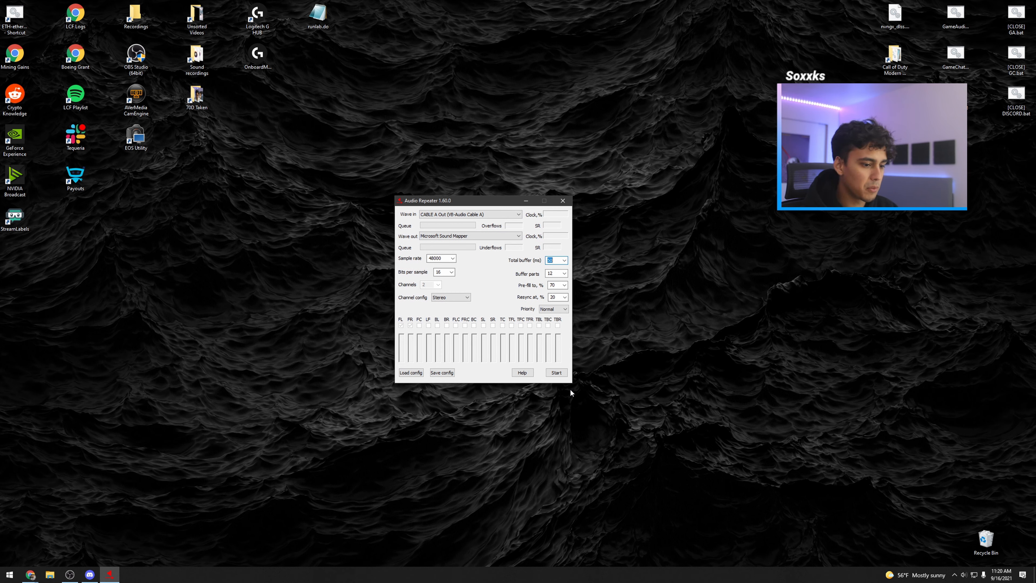
left_click(556, 372)
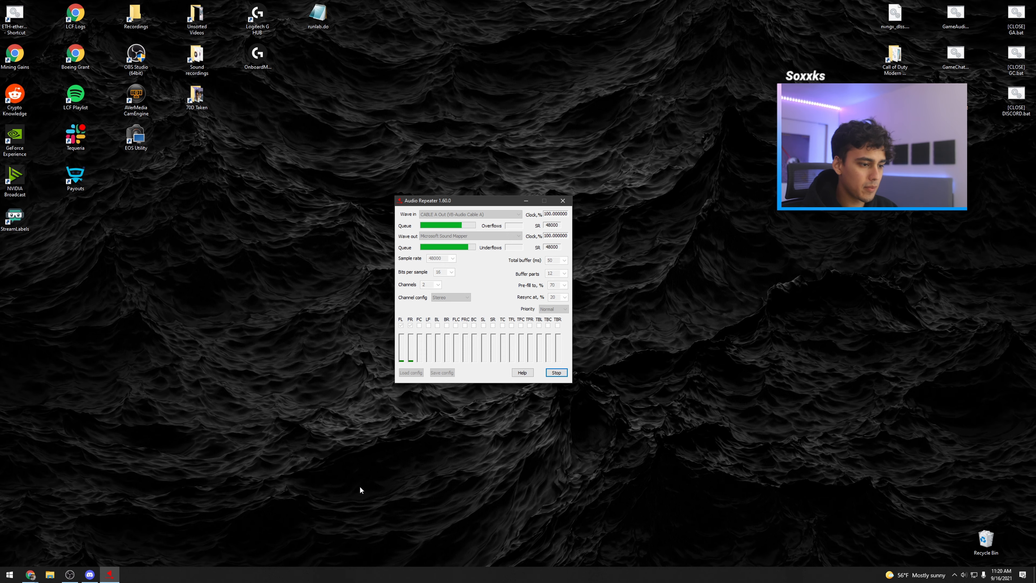
Switch back to the Discord voice settings and place the window beside the running Audio Repeater
left_click(90, 575)
left_click_drag(612, 6, 957, 6)
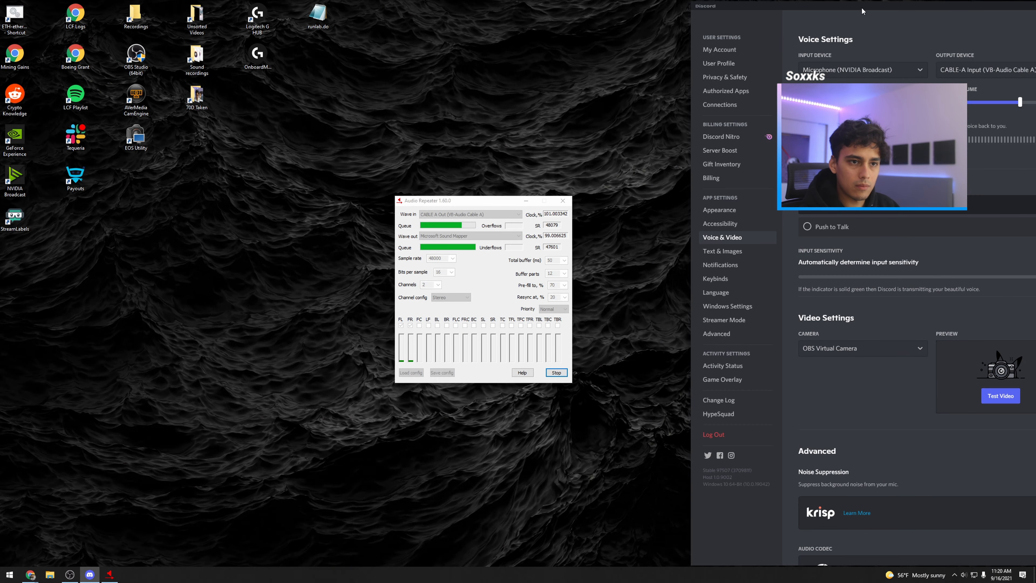
Clear the Discord voice settings off the desktop and minimize the running Audio Repeater
left_click_drag(862, 11, 778, 18)
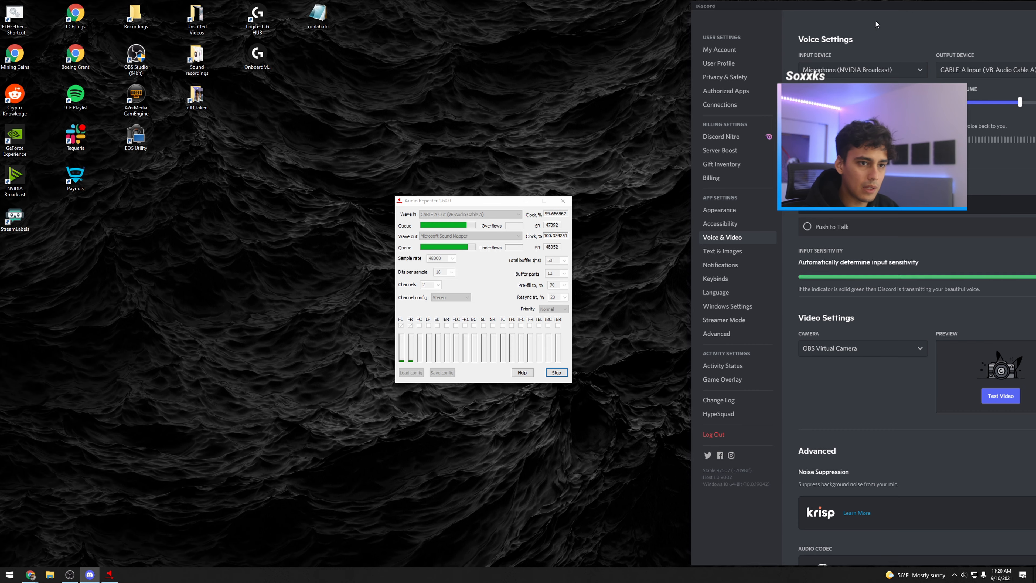
left_click_drag(870, 7, 702, 65)
left_click(874, 65)
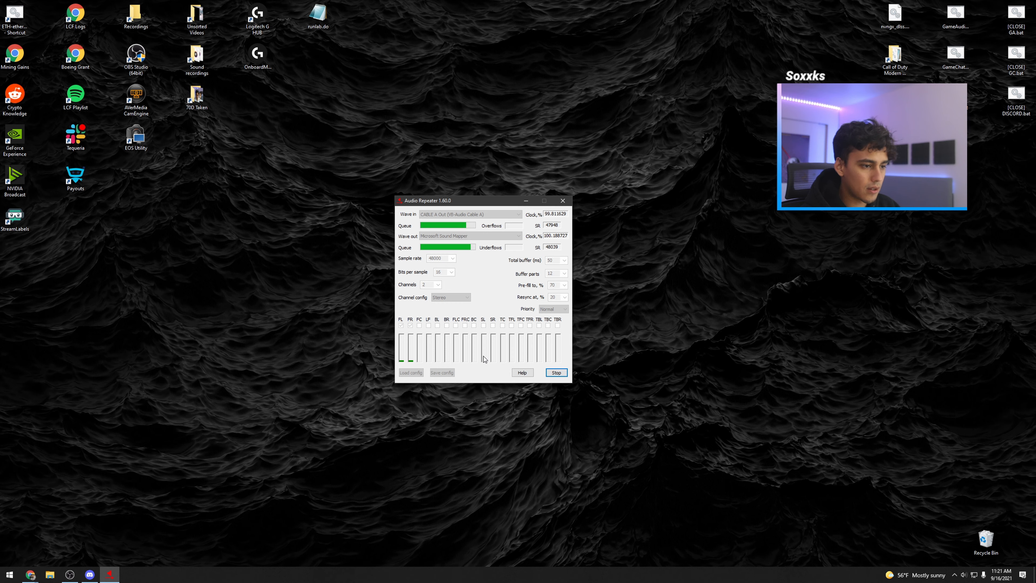
left_click(526, 201)
Check the hidden system tray icons for the minimized Audio Repeater
left_click(955, 575)
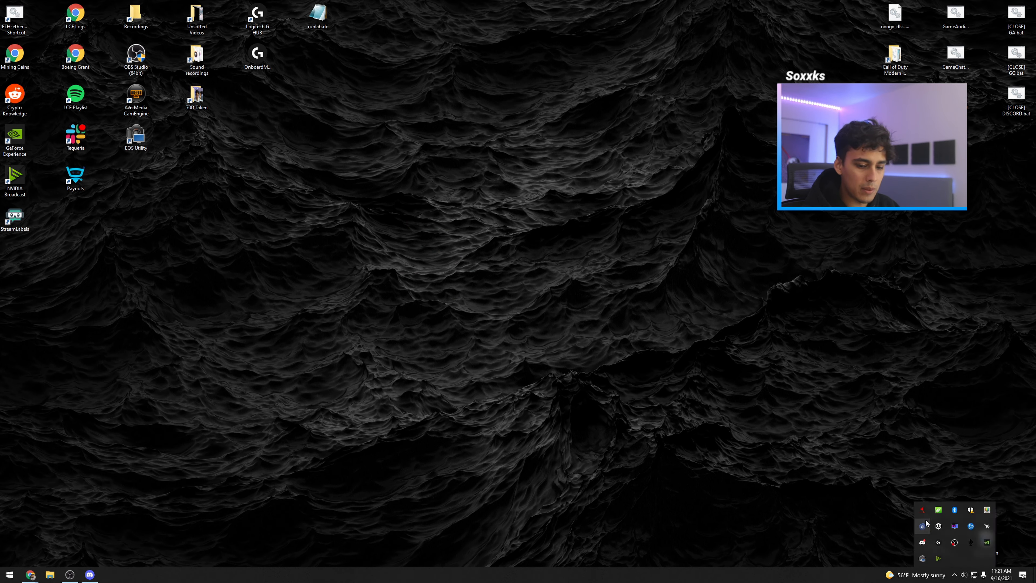
left_click(954, 575)
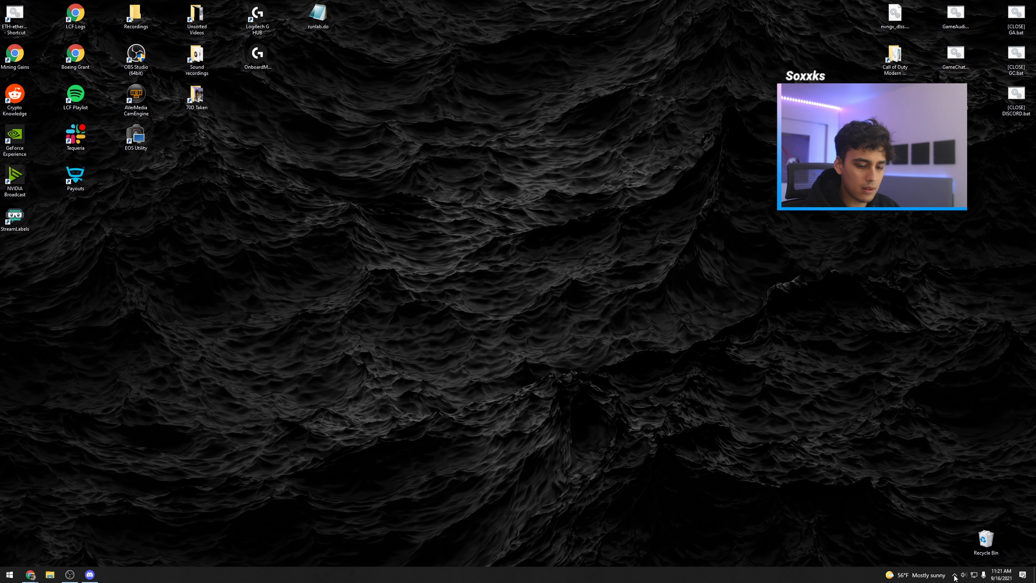
left_click(955, 575)
left_click(675, 377)
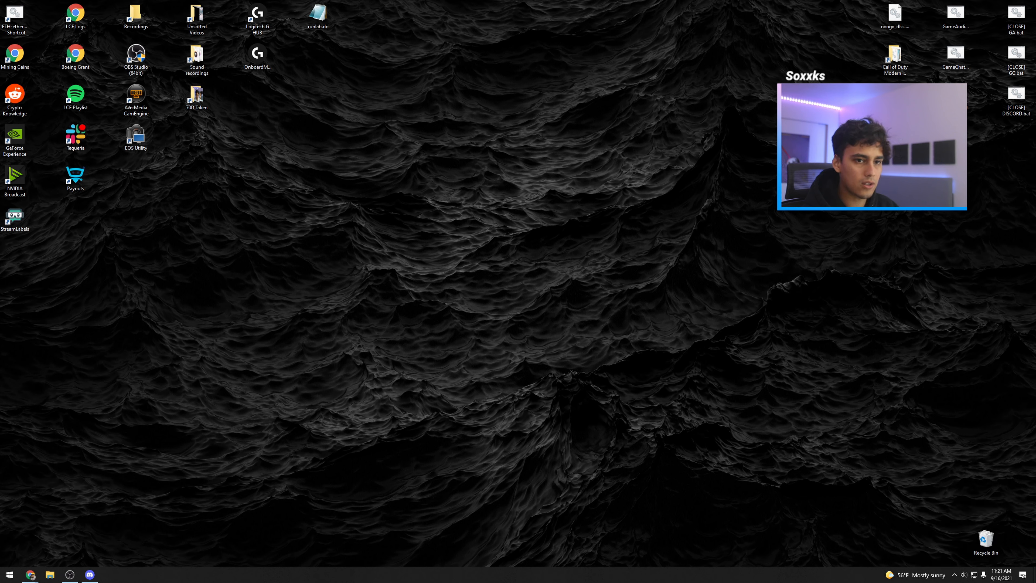
Examine the desktop batch files for game audio and game chat and the matching [CLOSE] files, including [CLOSE] DISCORD.bat
left_click_drag(970, 105, 955, 14)
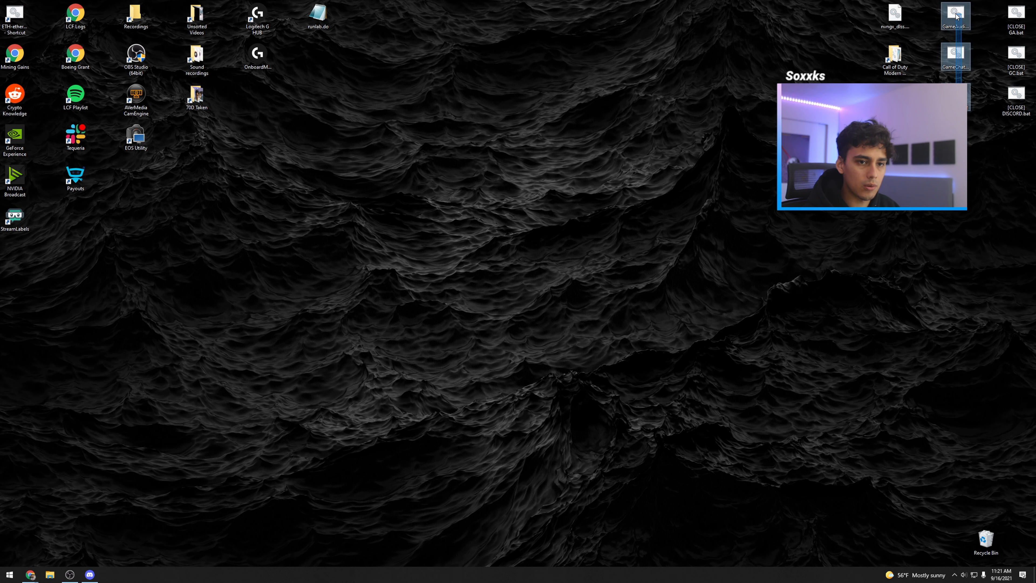
left_click_drag(978, 156, 930, 16)
left_click(1009, 186)
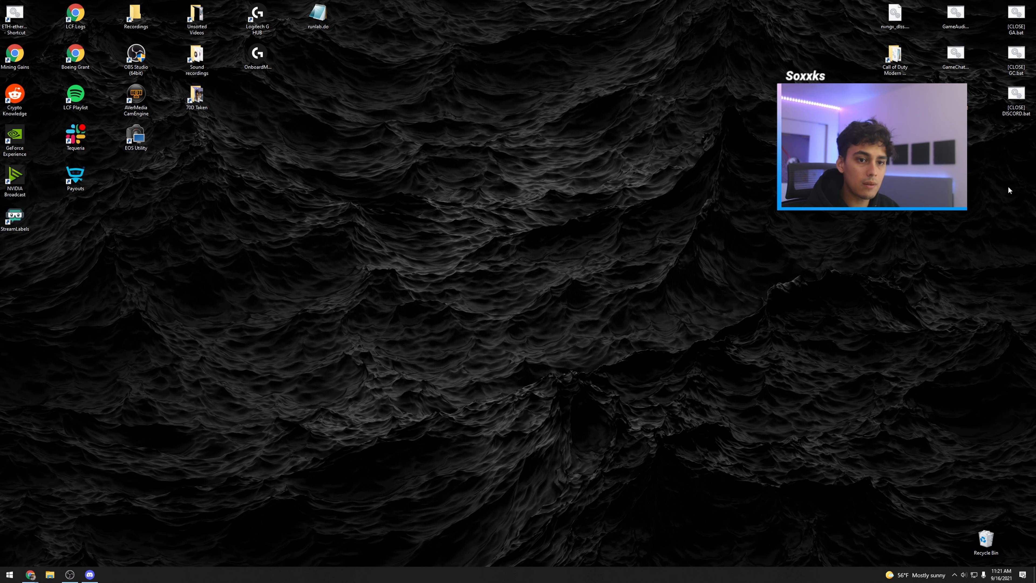
left_click(956, 21)
left_click(1016, 19)
left_click(956, 26)
left_click(956, 55)
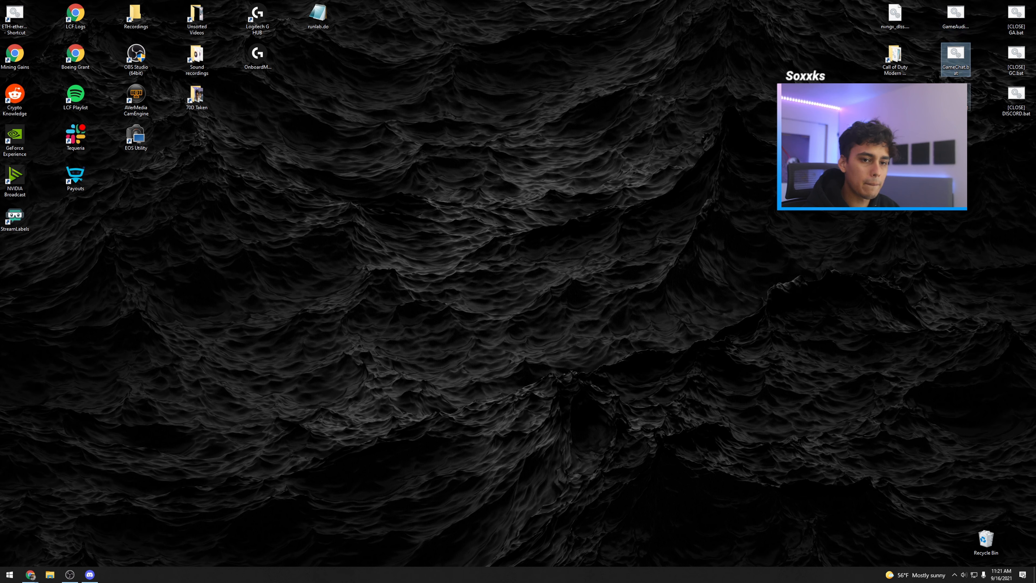
left_click(959, 98)
left_click(1016, 98)
left_click(874, 228)
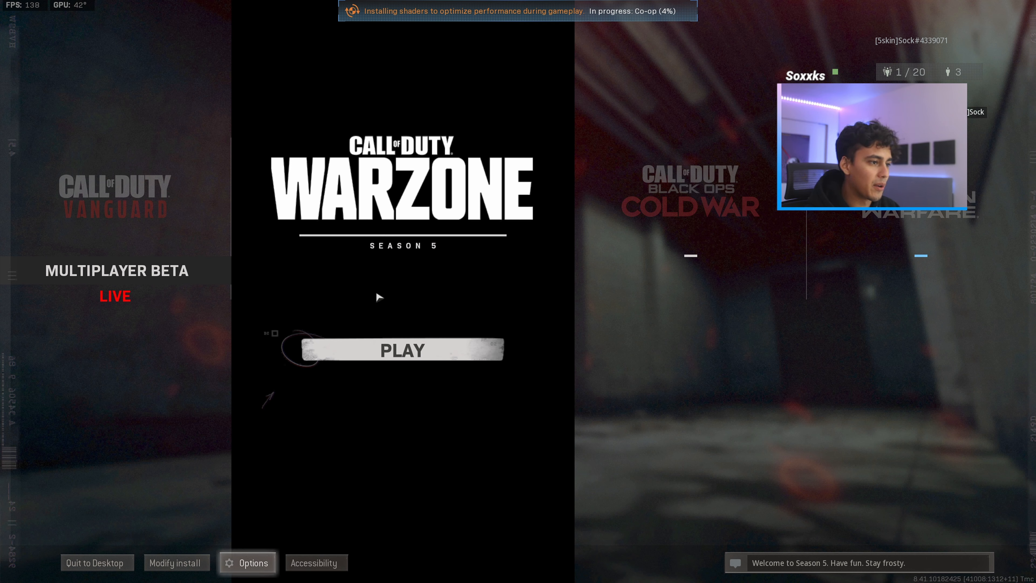
Open the Warzone audio options and examine the game sound device and voice chat device settings
left_click(244, 563)
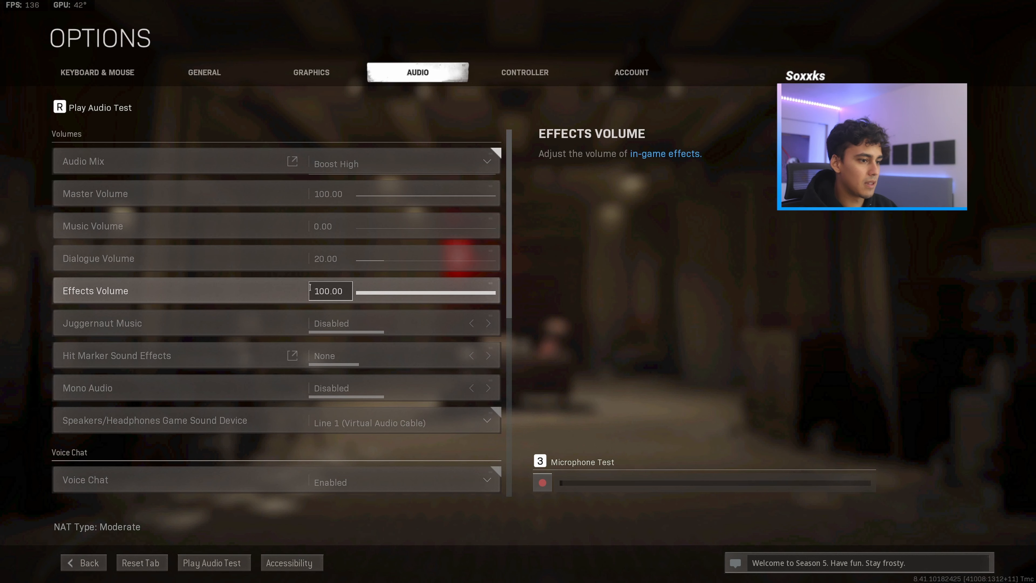
scroll(295, 305, "down", 2)
scroll(294, 315, "down", 2)
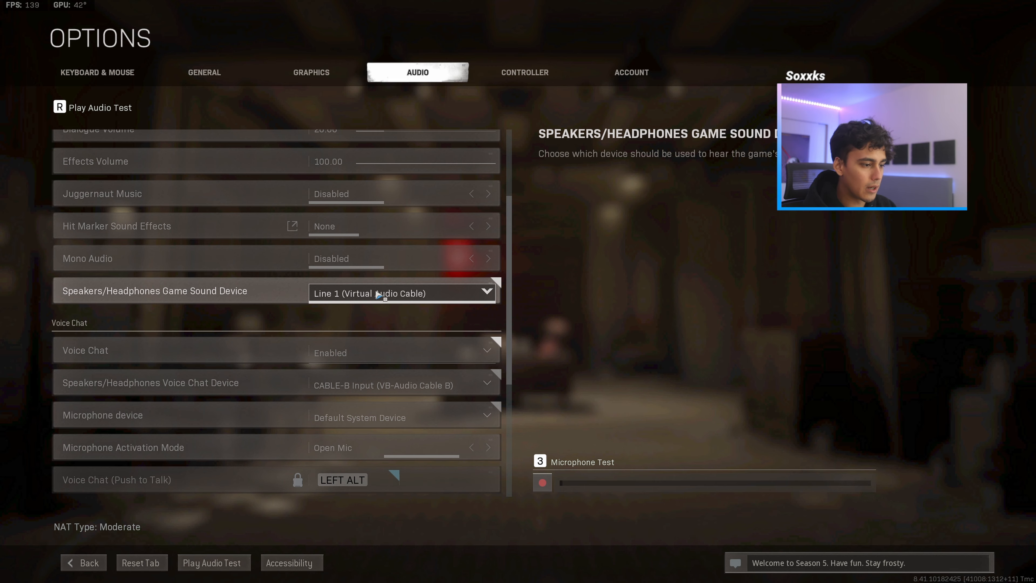
scroll(228, 347, "down", 2)
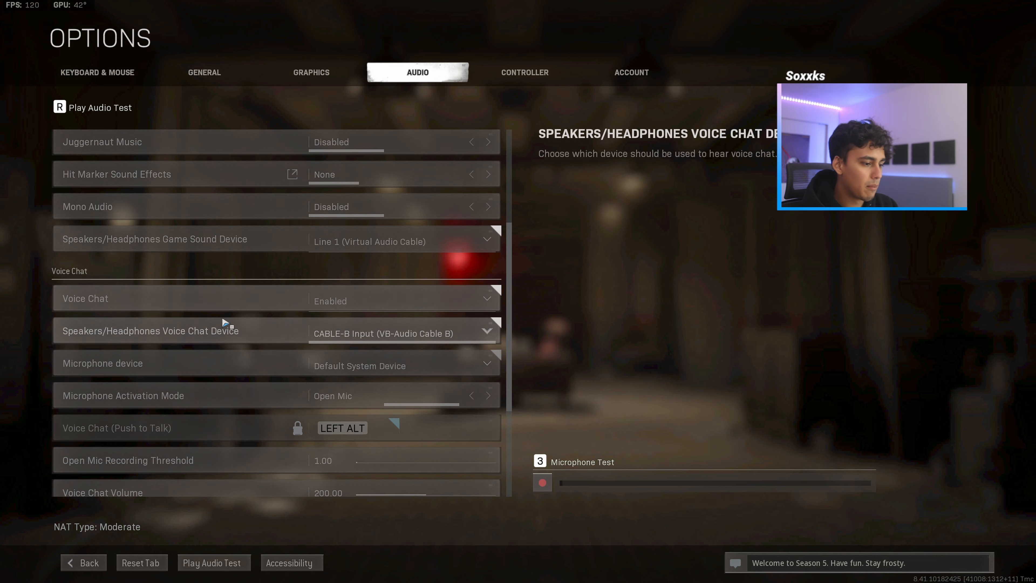
Review the available microphone devices in the Warzone voice chat options, keeping Default System Device
scroll(273, 300, "down", 2)
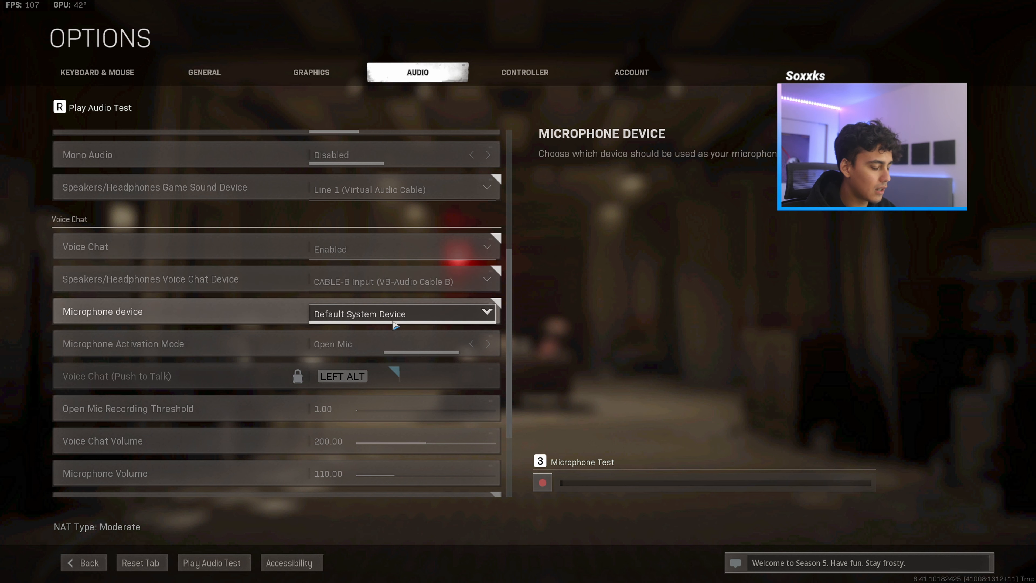
left_click(492, 317)
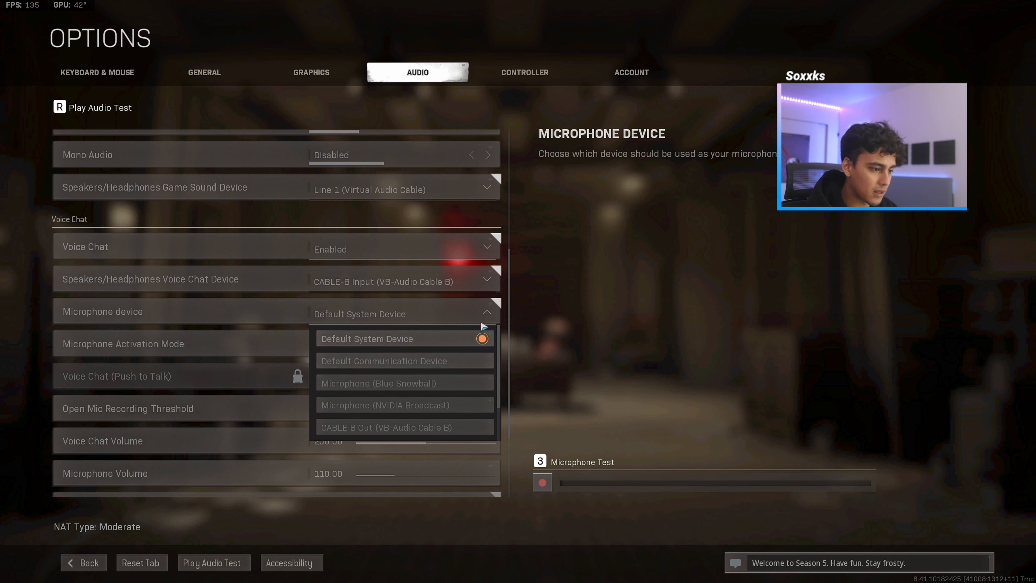
left_click(481, 311)
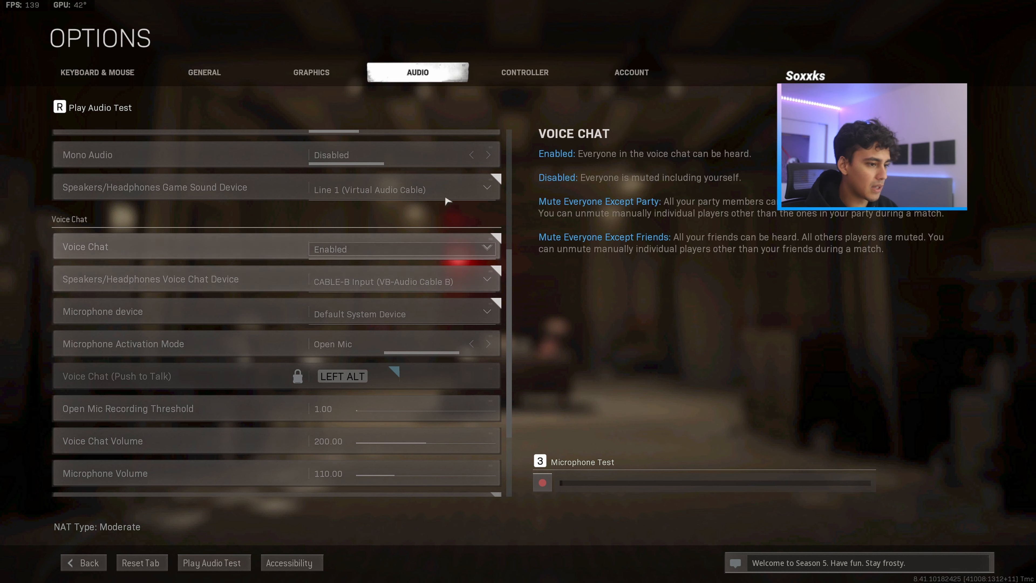
scroll(457, 179, "up", 1)
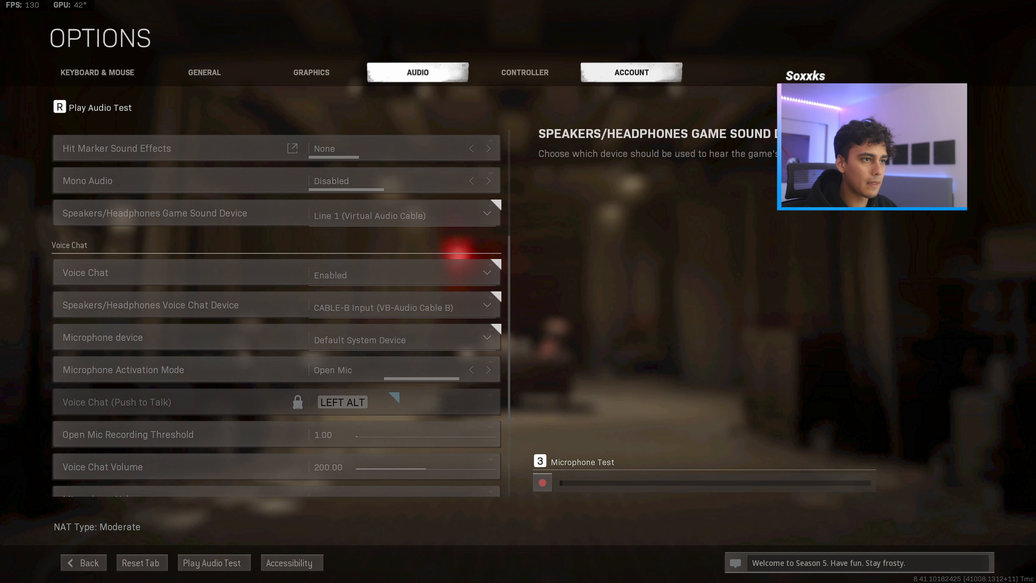
Switch to OBS and open the audio section of its settings
key("alt+Tab")
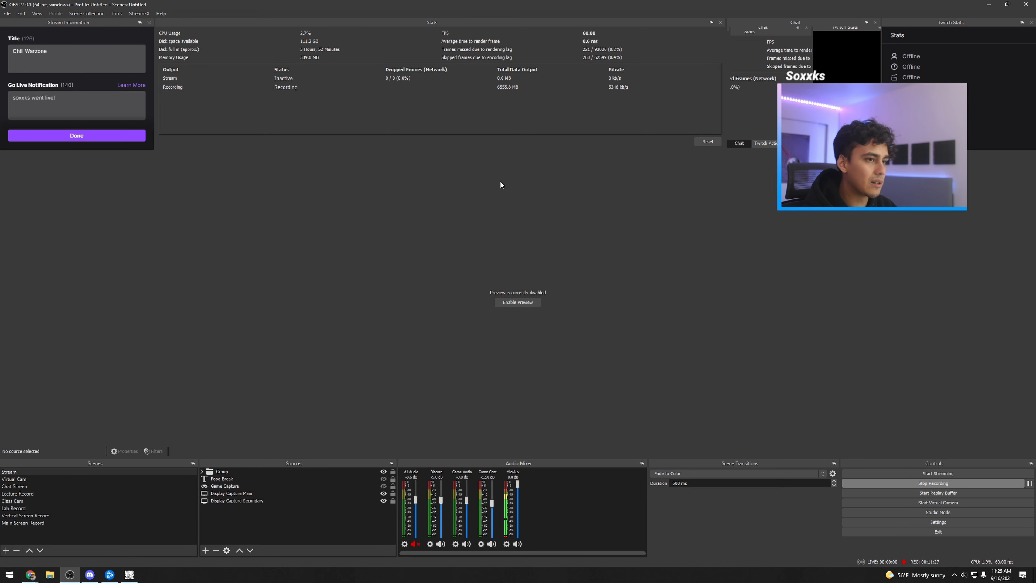
left_click(906, 523)
left_click(353, 195)
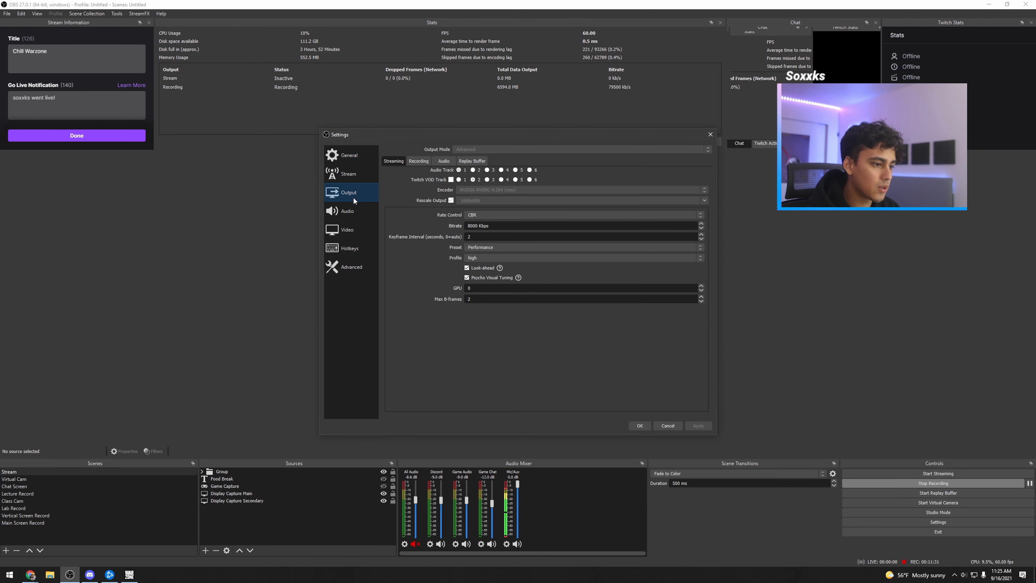
left_click(355, 207)
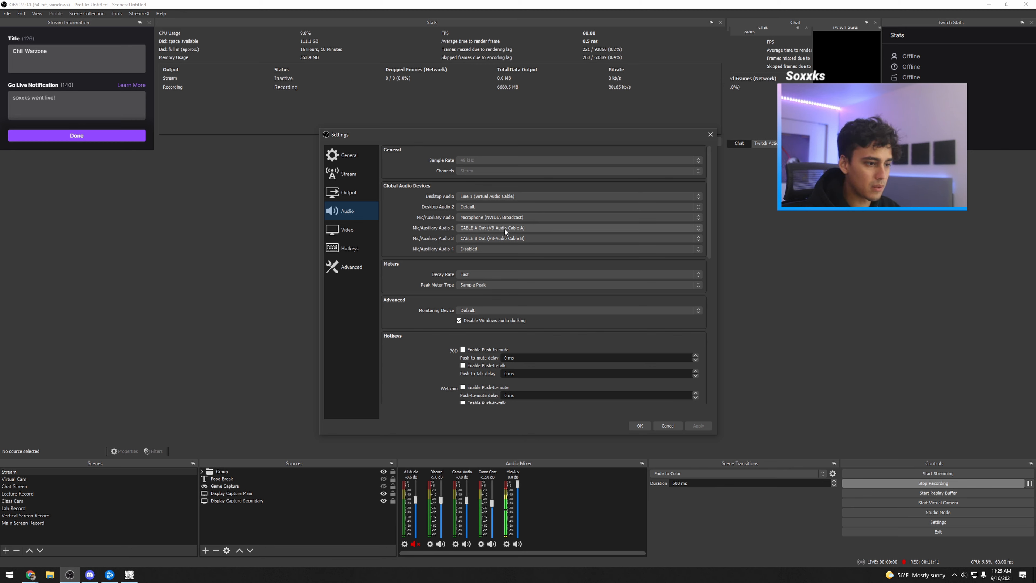
Review the device choices for Desktop Audio, Mic/Auxiliary Audio 2 and Desktop Audio 2, then accept the settings and minimize OBS
left_click(508, 197)
left_click(510, 196)
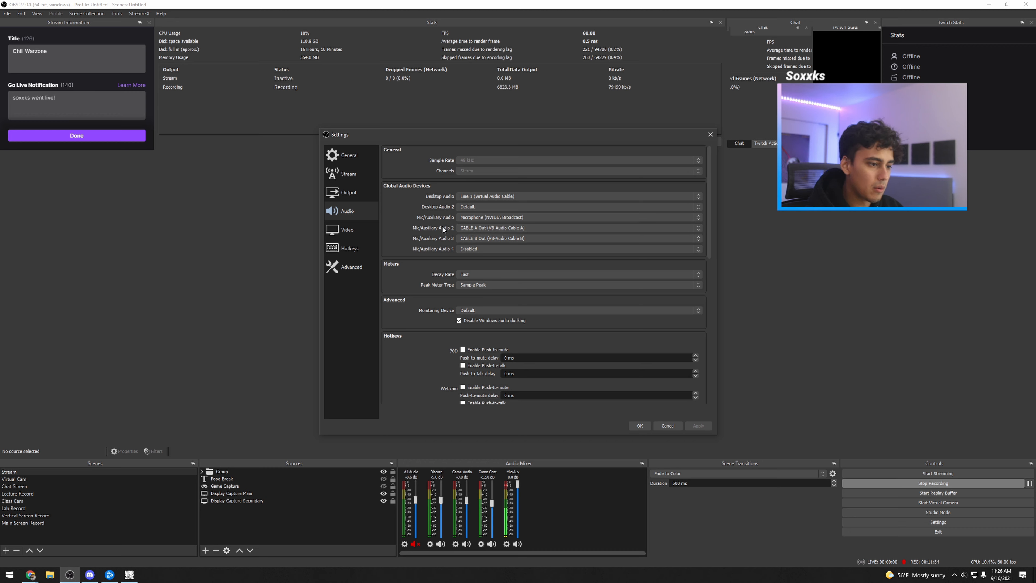
left_click(473, 228)
left_click(479, 263)
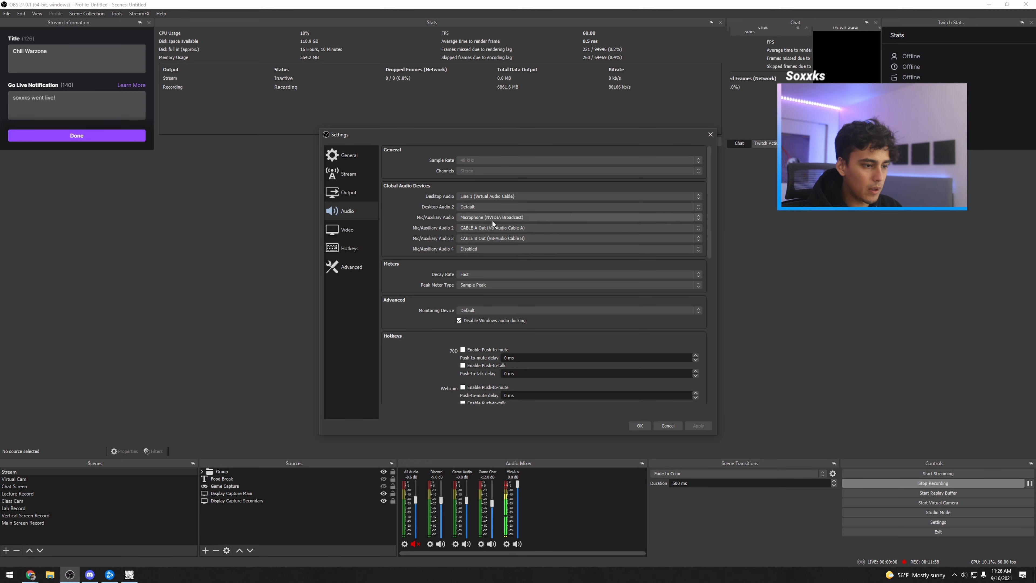
left_click(466, 207)
left_click(466, 208)
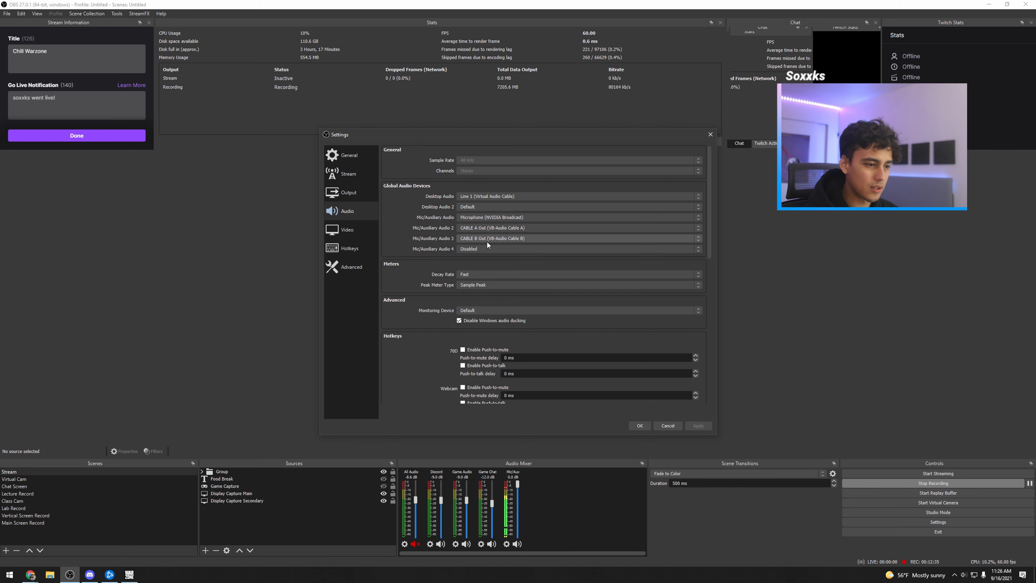
left_click(640, 426)
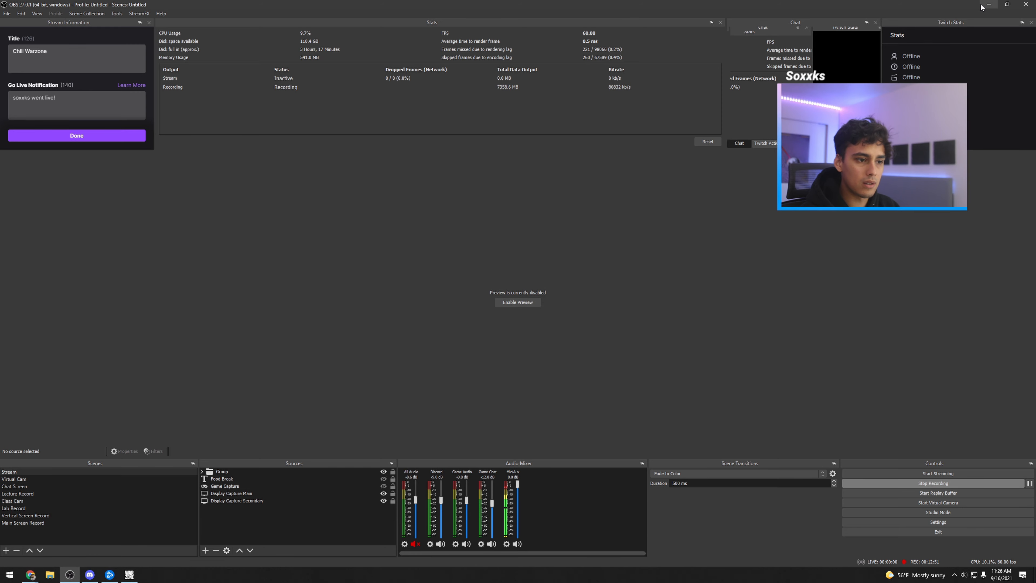
left_click(990, 5)
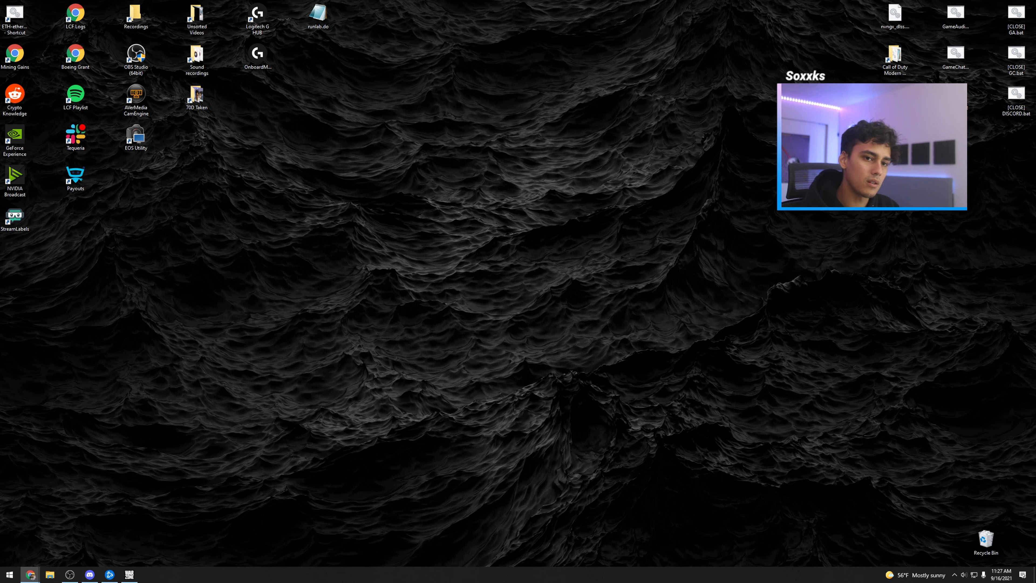
Open the game audio batch file for editing in Notepad and widen the window to fit the whole command line
right_click(965, 20)
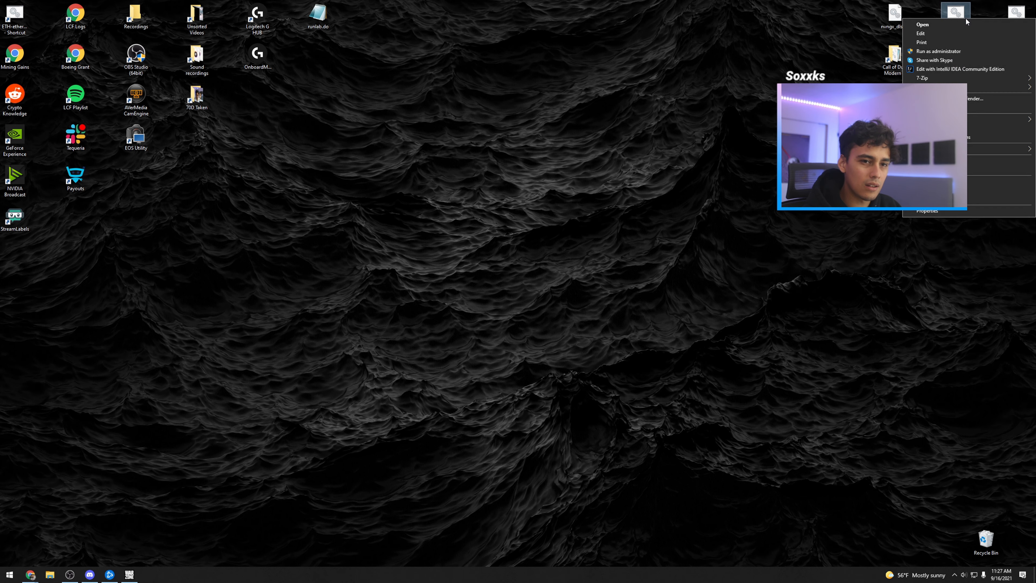
left_click(953, 34)
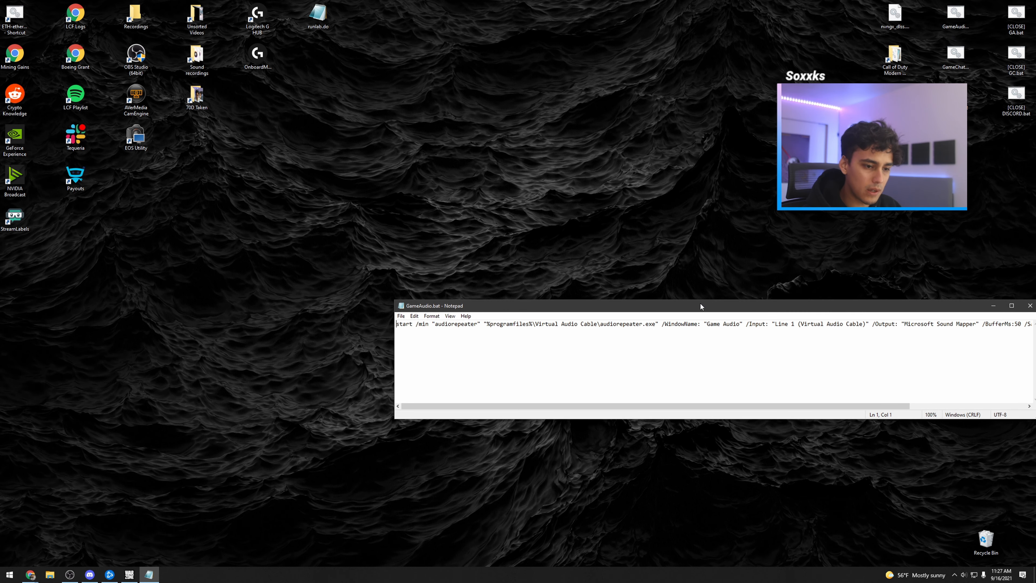
left_click_drag(699, 313, 458, 256)
left_click_drag(578, 256, 474, 257)
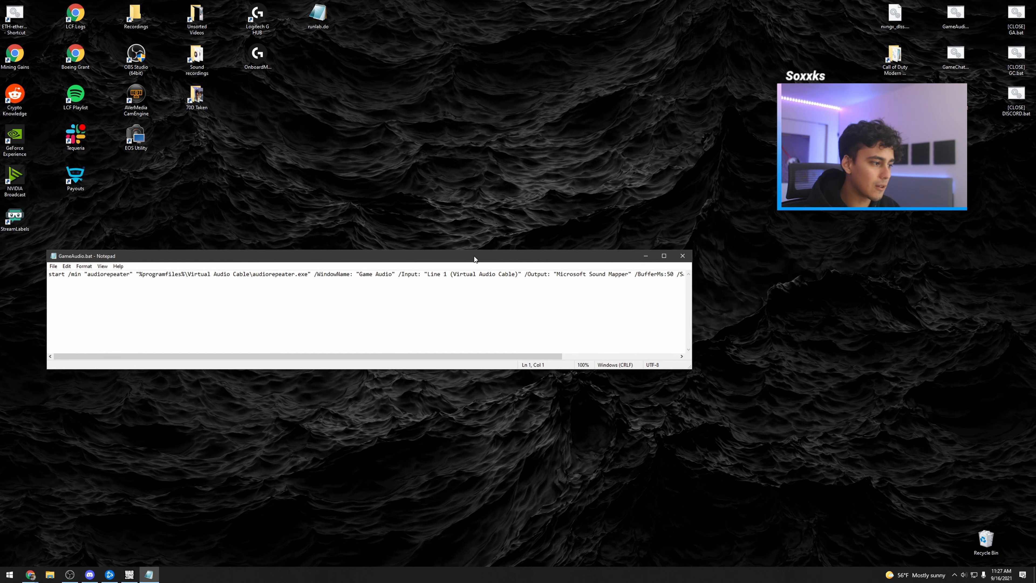
left_click_drag(694, 317, 921, 315)
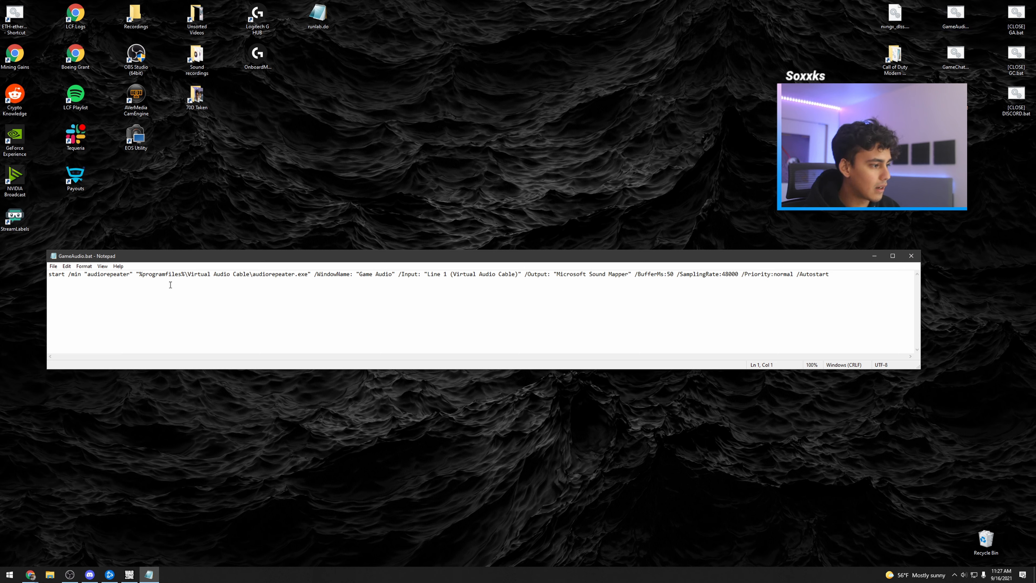
Highlight the full audiorepeater command line to review it, and move the Notepad window higher on the desktop
left_click(842, 278)
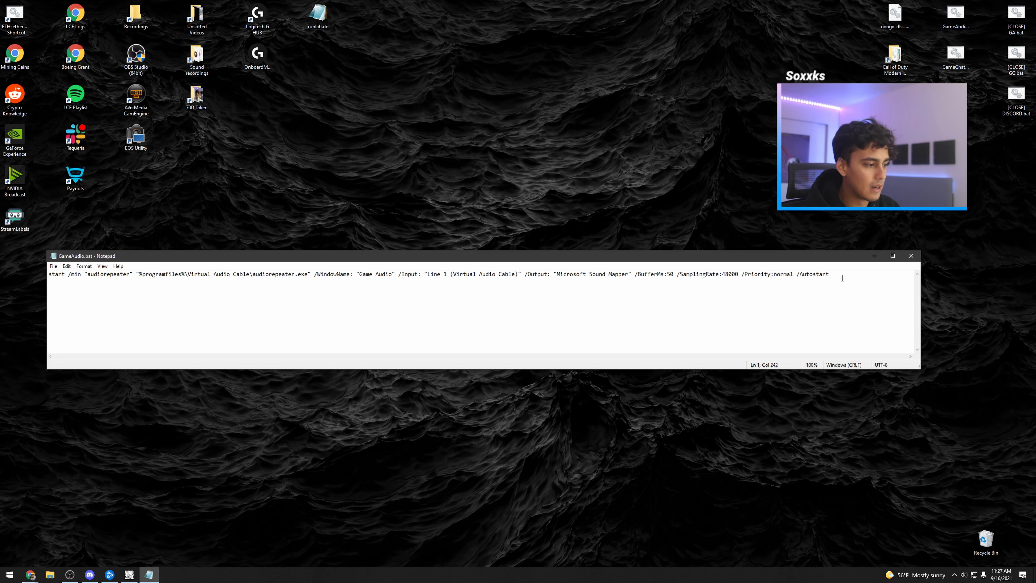
left_click_drag(843, 278, 49, 308)
left_click(92, 298)
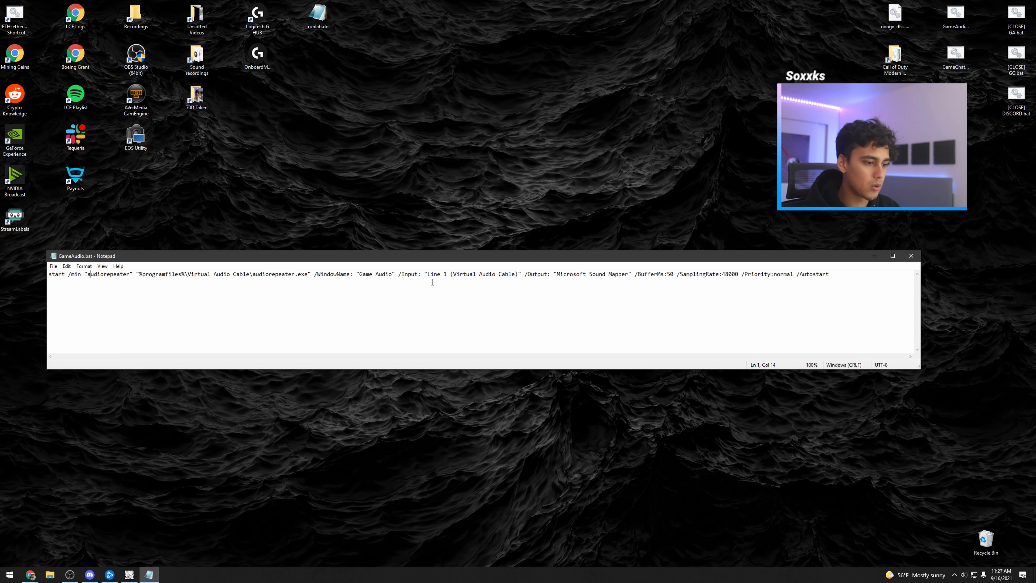
left_click_drag(523, 256, 535, 216)
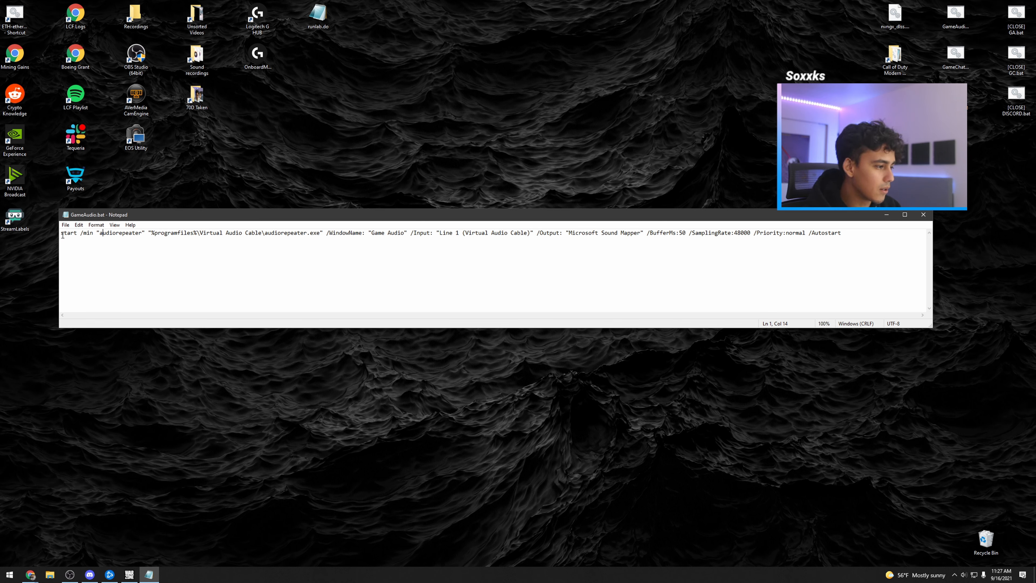
Examine the start /min part of the command and check the hidden tray icons it relates to
left_click_drag(61, 234, 77, 235)
left_click(78, 236)
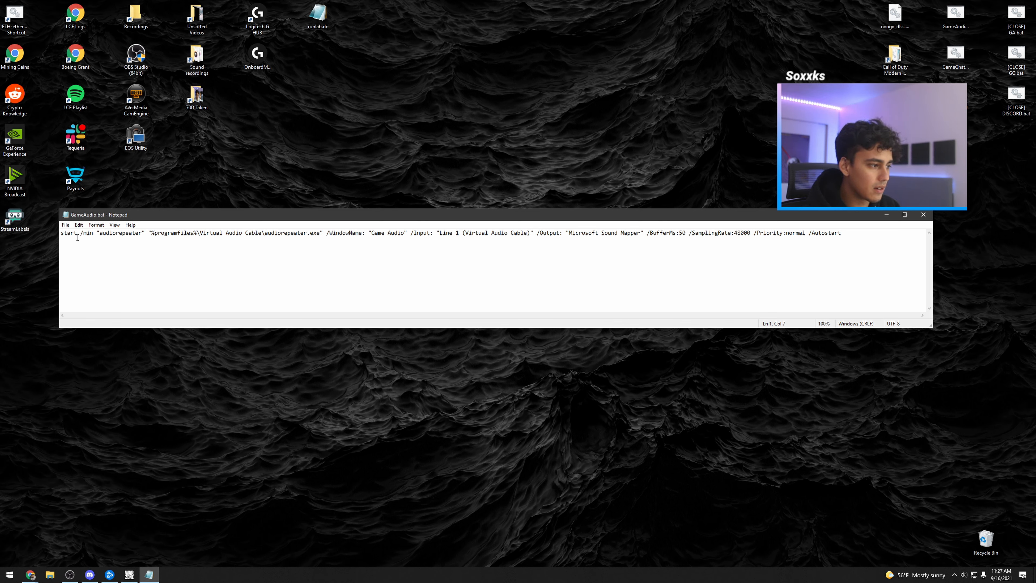
left_click(955, 575)
left_click(954, 576)
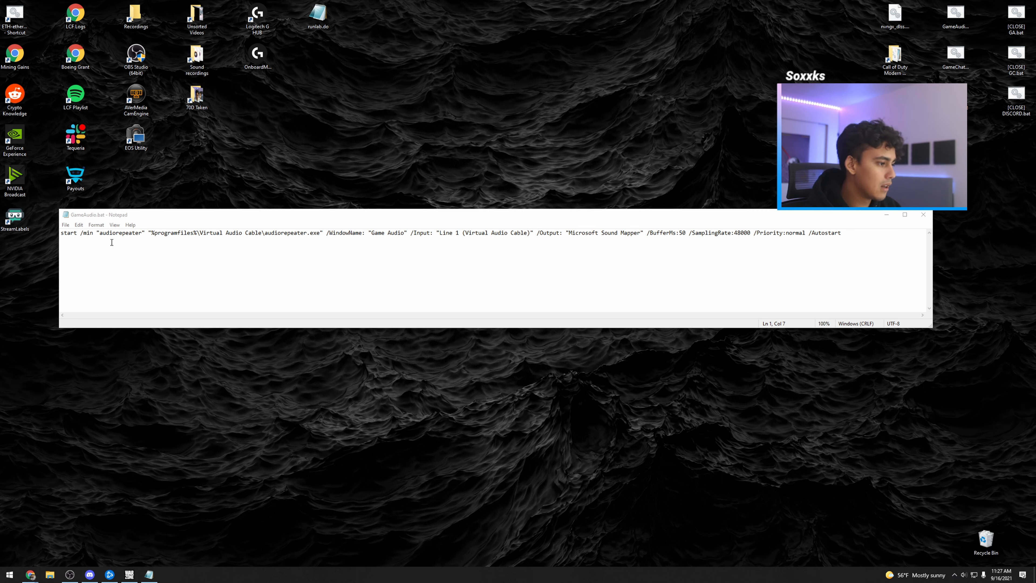
Examine the audiorepeater program path in the GameAudio.bat command and highlight its /WindowName: "Game Audio" part
left_click_drag(103, 232, 316, 241)
left_click(317, 246)
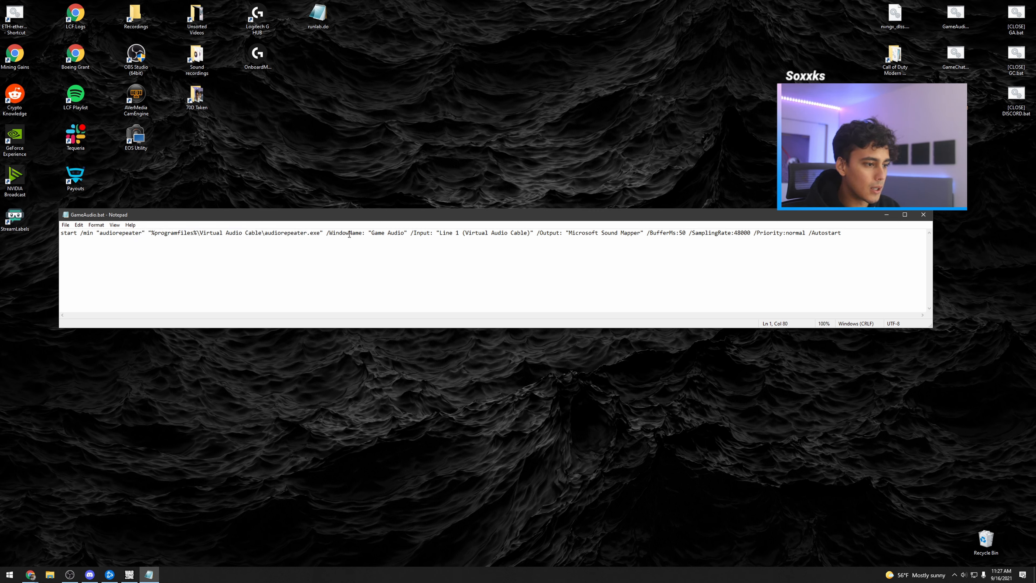
left_click(329, 234)
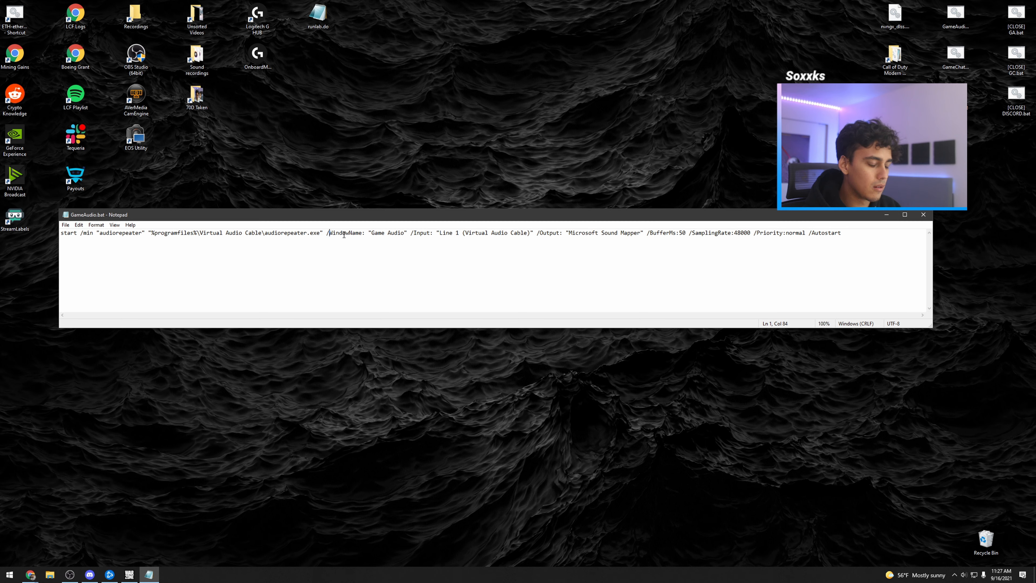
left_click_drag(326, 233, 408, 236)
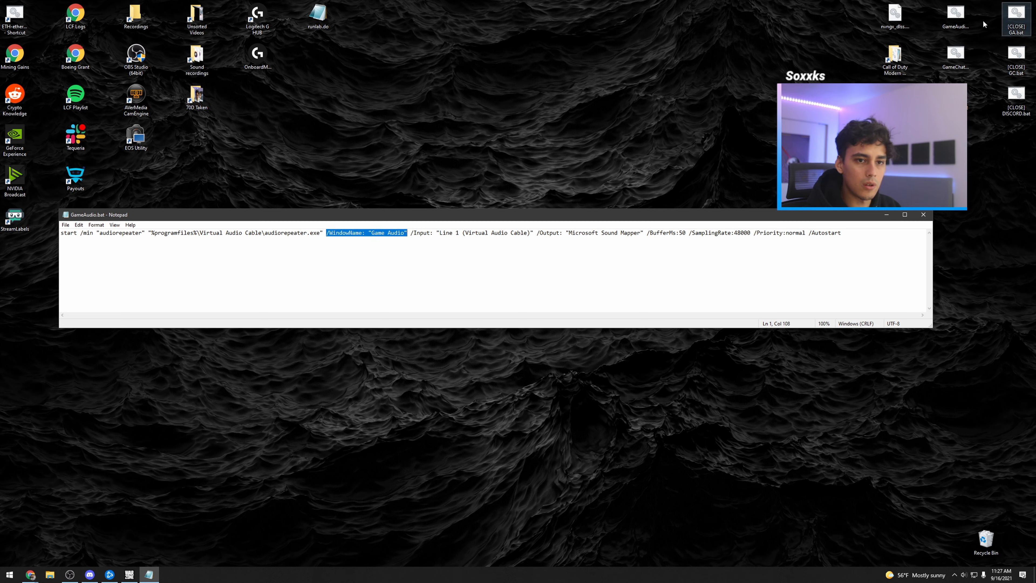
Run the game audio batch file, restore its Game Audio repeater window from the system tray and move it below the command text
left_click(950, 29)
double_click(949, 29)
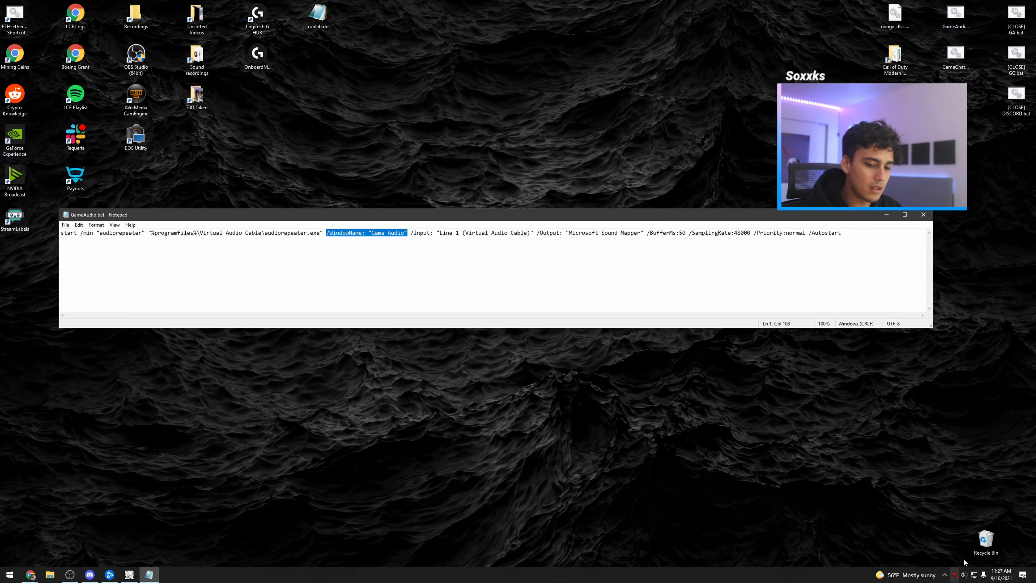
right_click(955, 575)
left_click(947, 551)
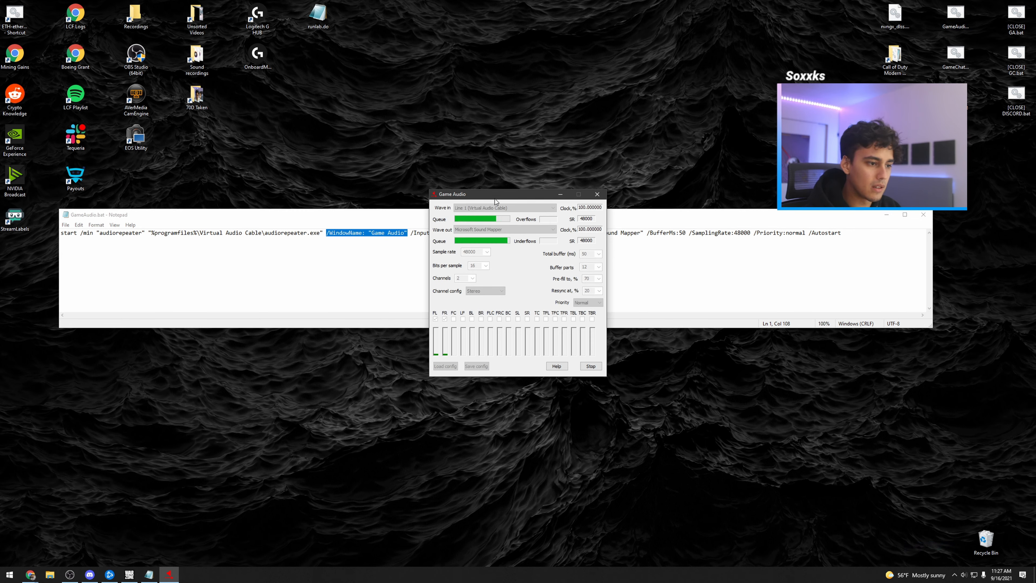
left_click_drag(458, 192, 502, 199)
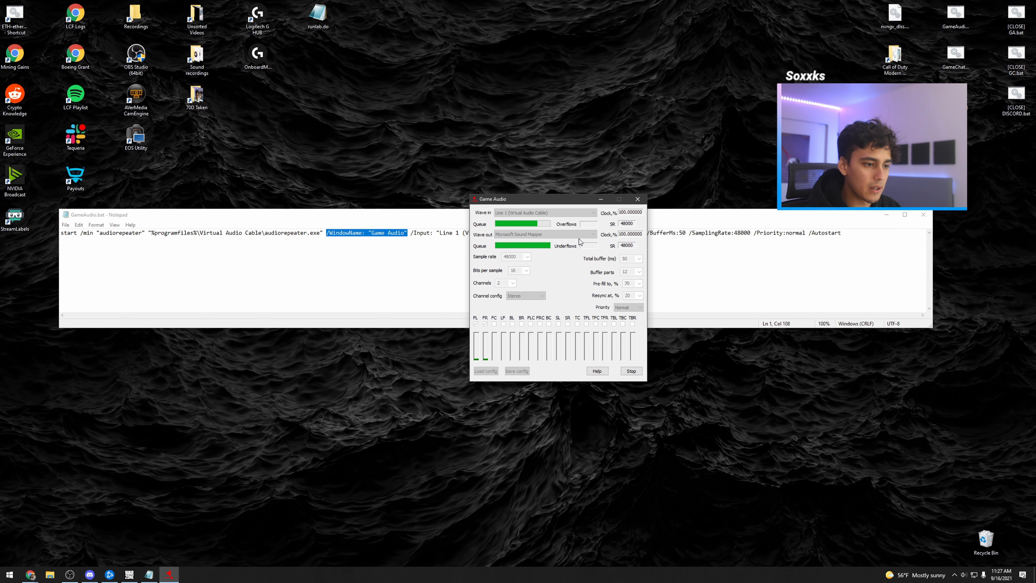
left_click_drag(502, 200, 513, 309)
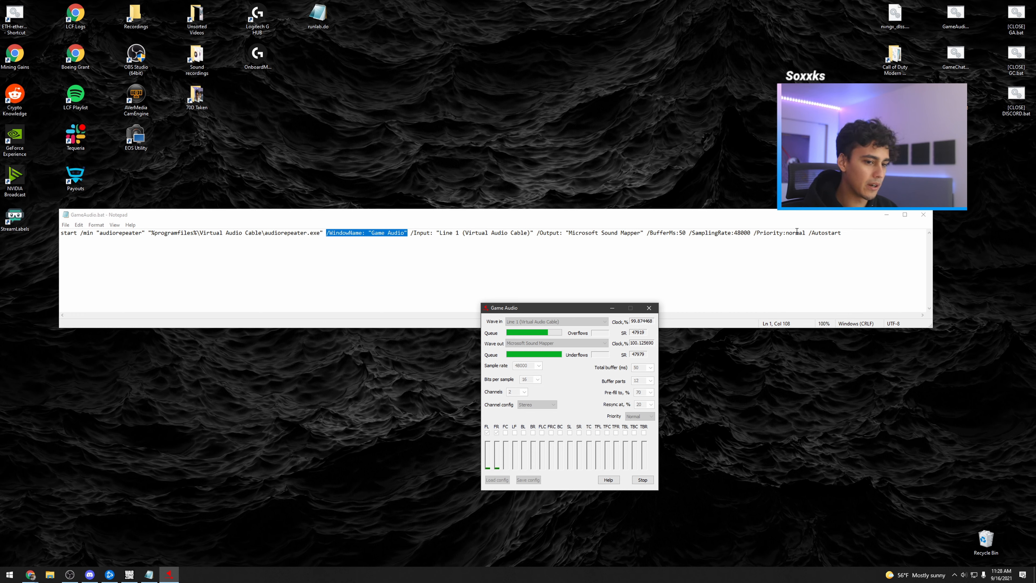
Bring GameAudio.bat back into view and place the Game Audio repeater beneath it to compare its settings with the command's parameters
left_click_drag(570, 314, 523, 276)
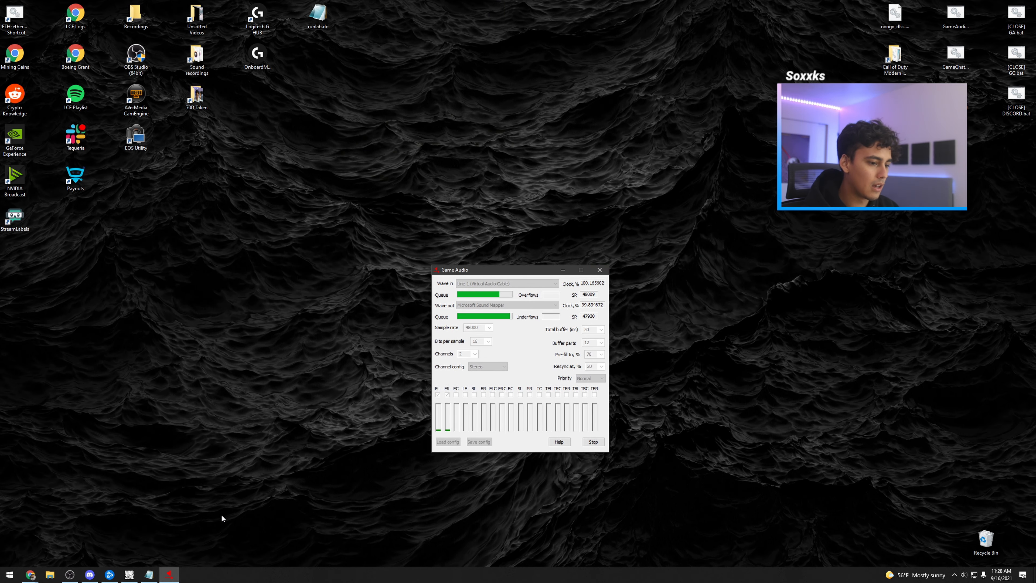
left_click(149, 575)
left_click(526, 363)
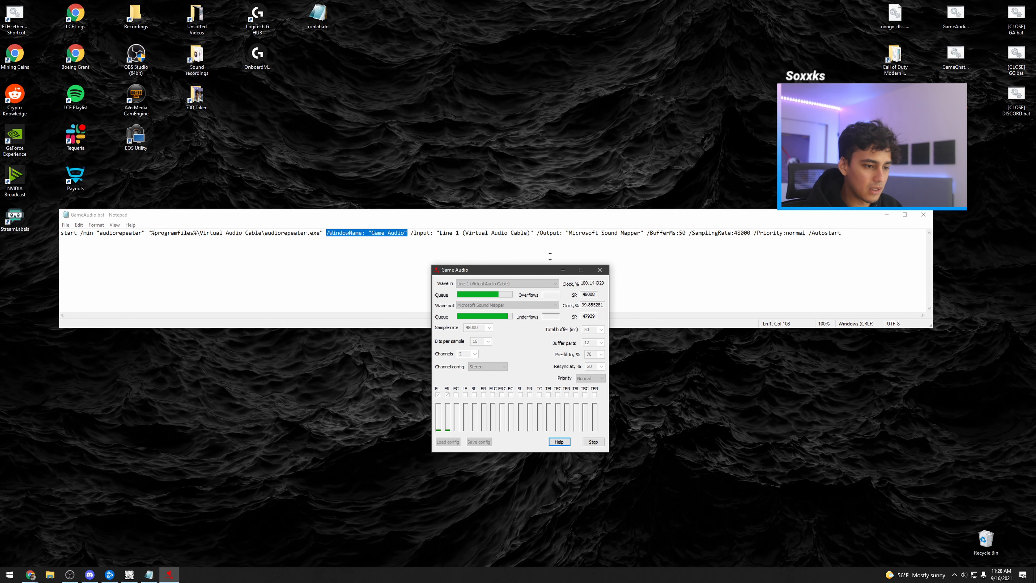
left_click_drag(543, 269, 544, 283)
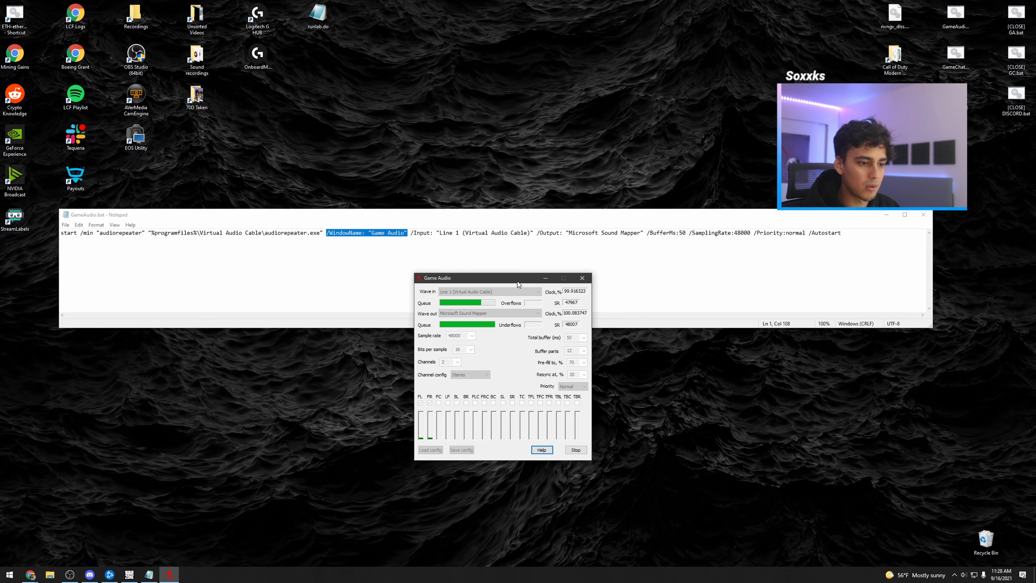
left_click_drag(517, 282, 529, 352)
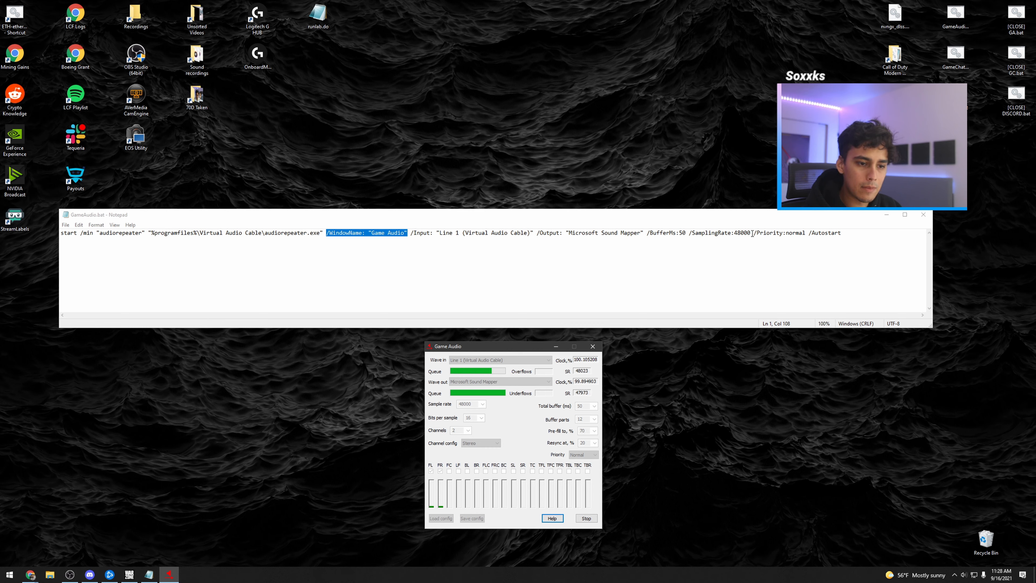
Review the /Autostart option and the full command line against the Game Audio repeater, and close the repeater
left_click_drag(809, 236, 861, 236)
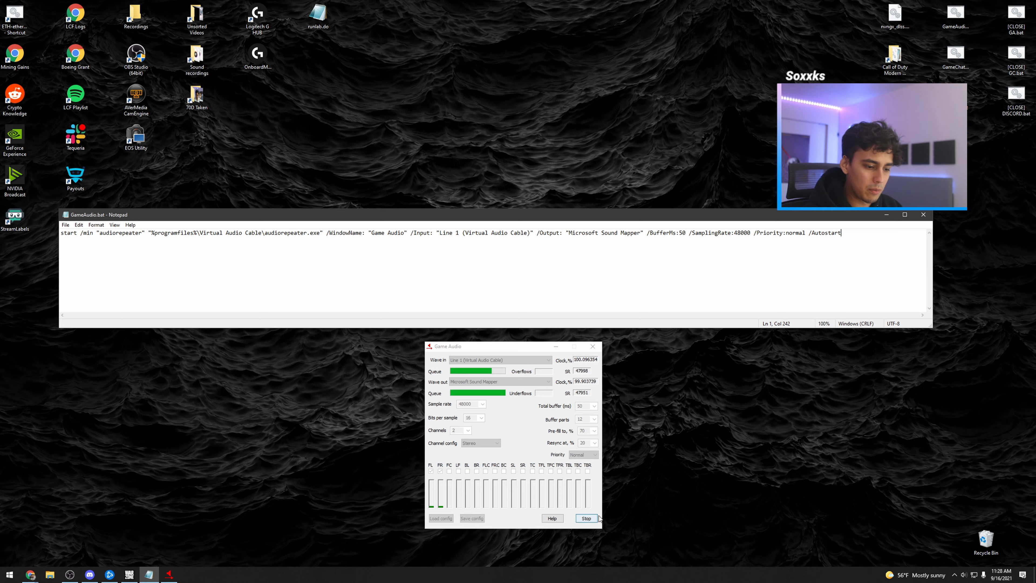
left_click(586, 526)
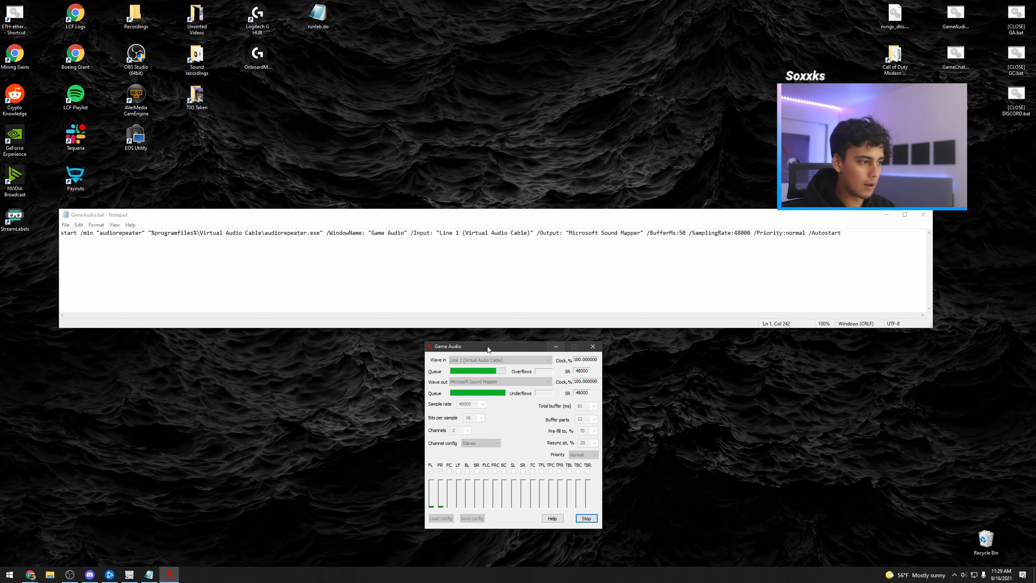
left_click_drag(868, 244, 59, 234)
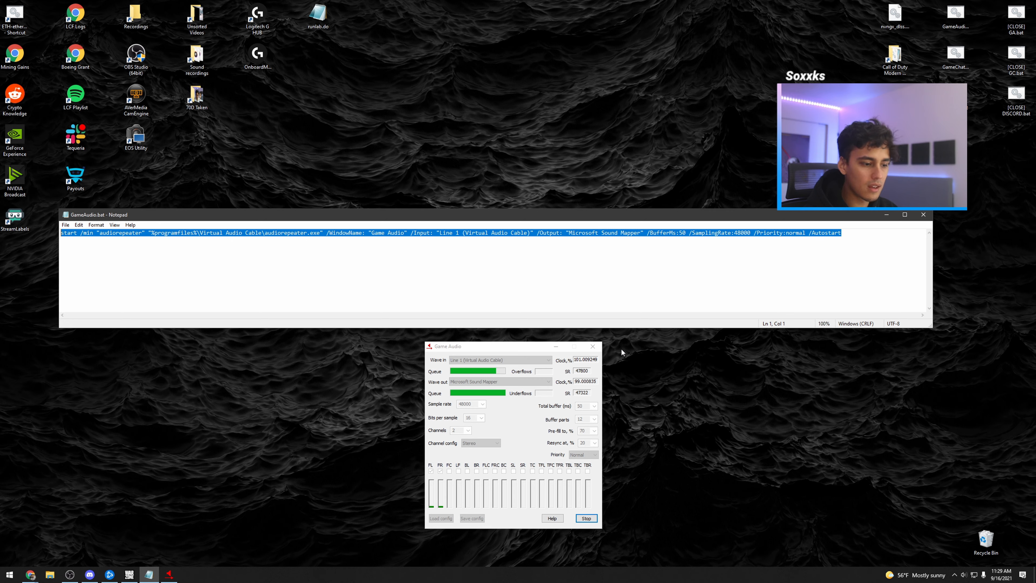
left_click(593, 346)
left_click_drag(612, 215, 634, 179)
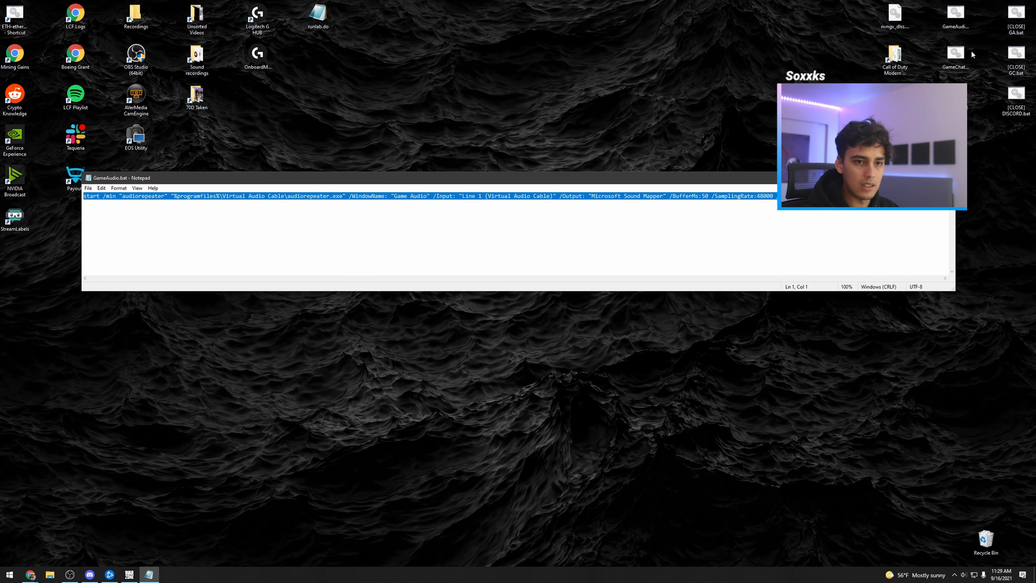
Open GameChat.bat and Discord.bat for editing in Notepad and stack their windows below GameAudio.bat
right_click(960, 59)
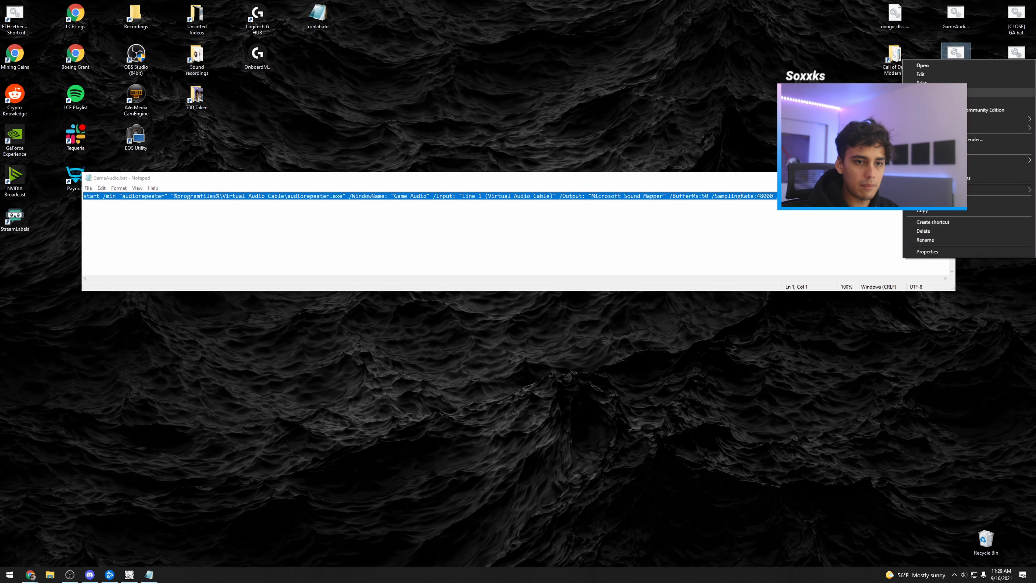
left_click(934, 75)
left_click_drag(816, 309, 554, 310)
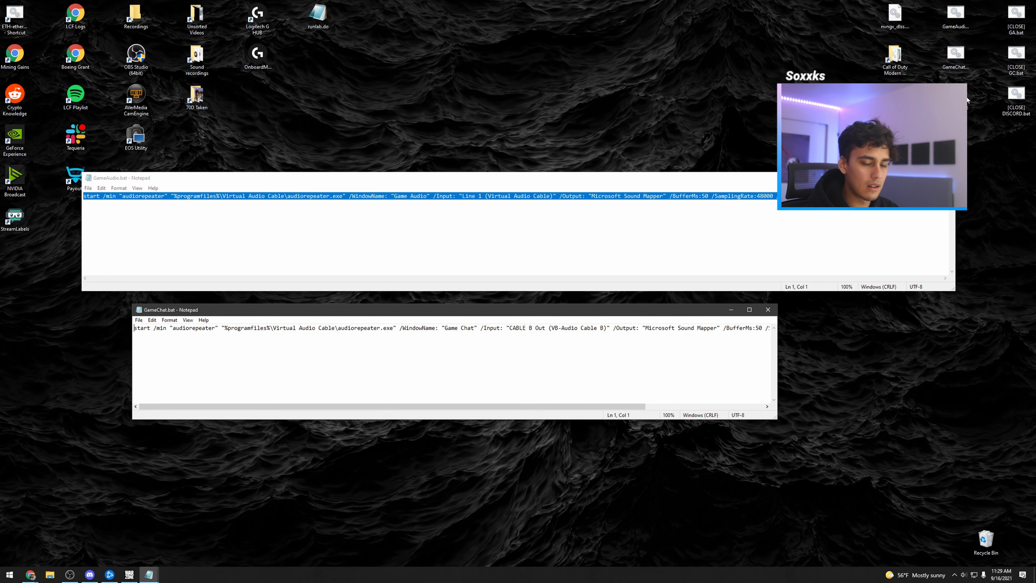
right_click(957, 100)
left_click(938, 118)
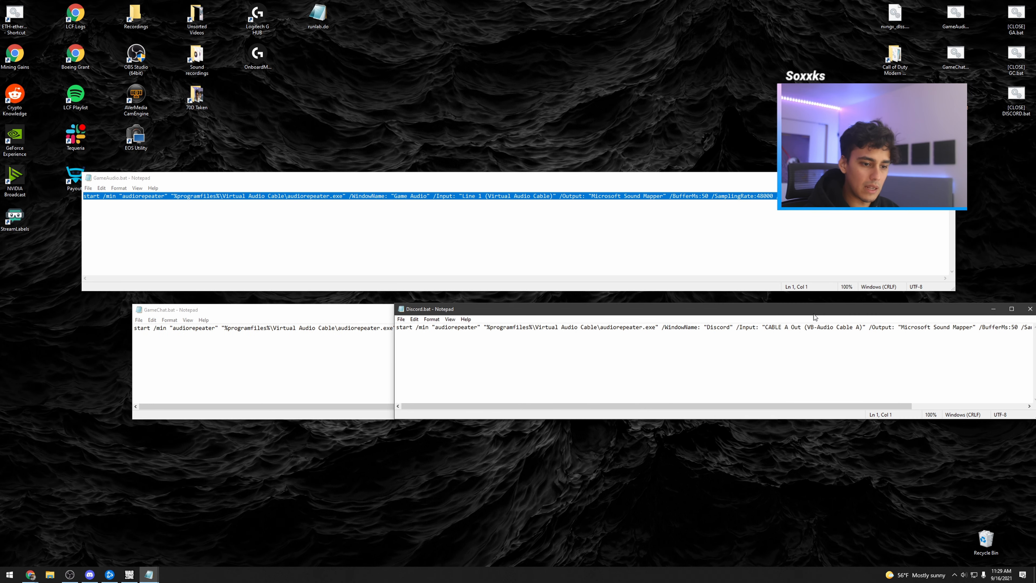
left_click_drag(814, 315, 551, 447)
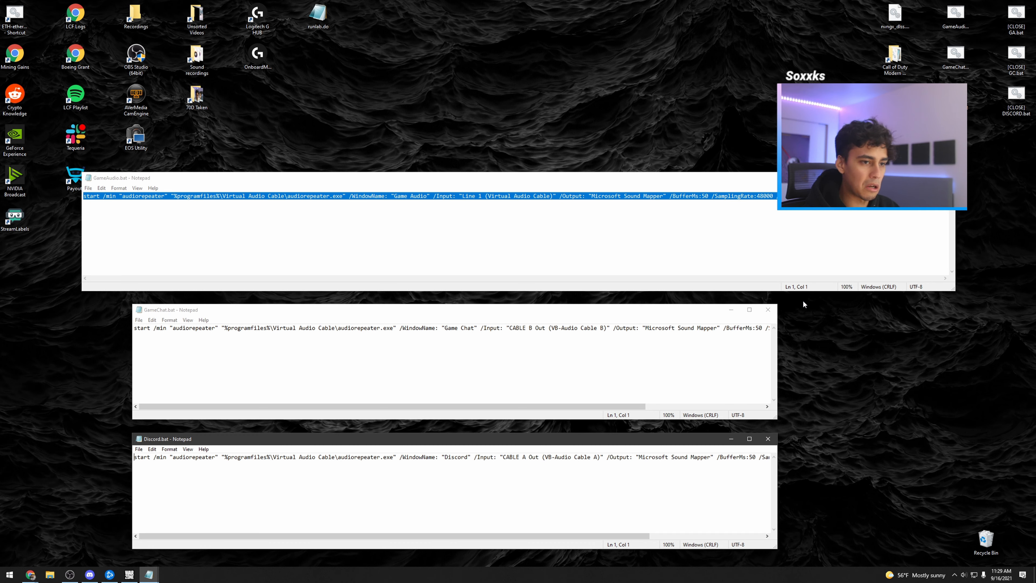
Open a new blank Notepad document and place its window just below GameAudio.bat
key("super")
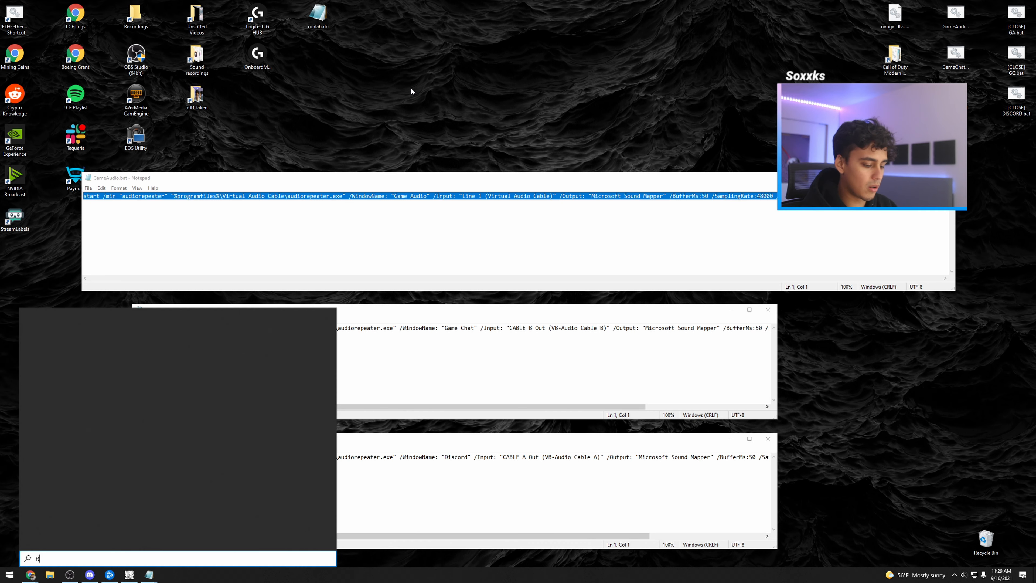
type("notepad")
key("Return")
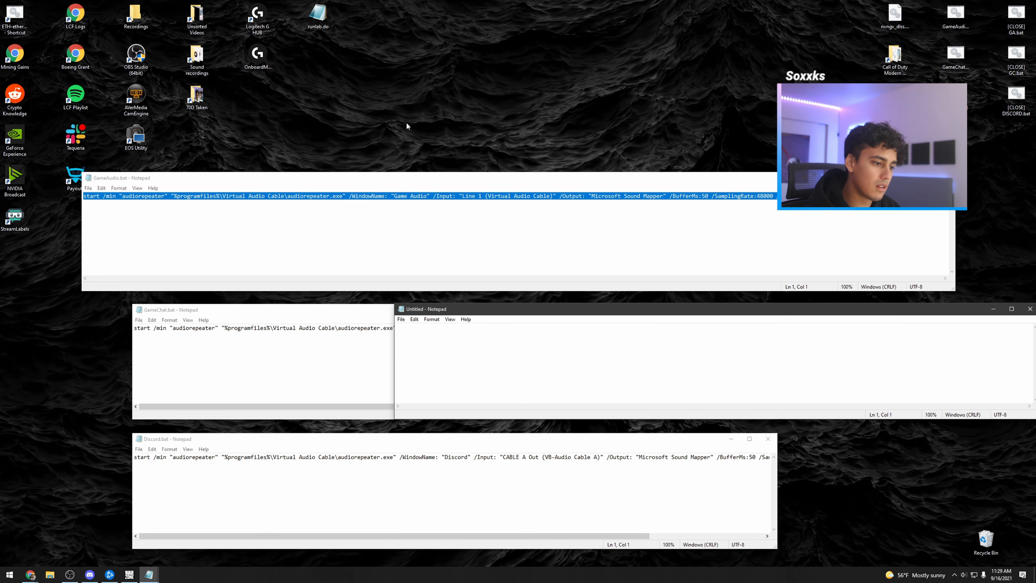
left_click_drag(608, 312, 465, 306)
Copy the full command line from GameAudio.bat into the blank document, minimizing the GameChat.bat and Discord.bat windows
left_click_drag(865, 200, 79, 194)
key("ctrl+c")
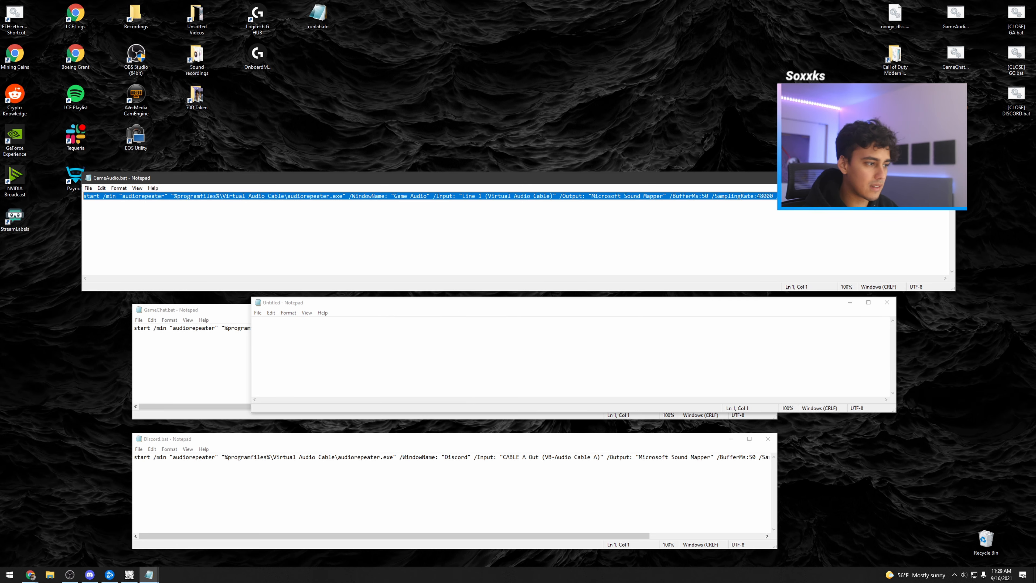
left_click(228, 363)
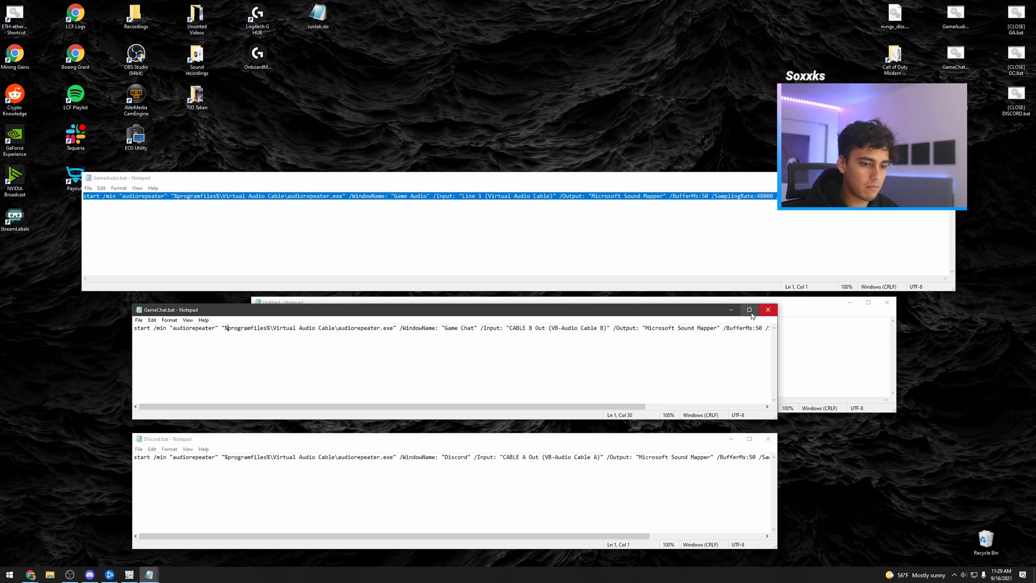
left_click(731, 310)
left_click(731, 439)
left_click(597, 361)
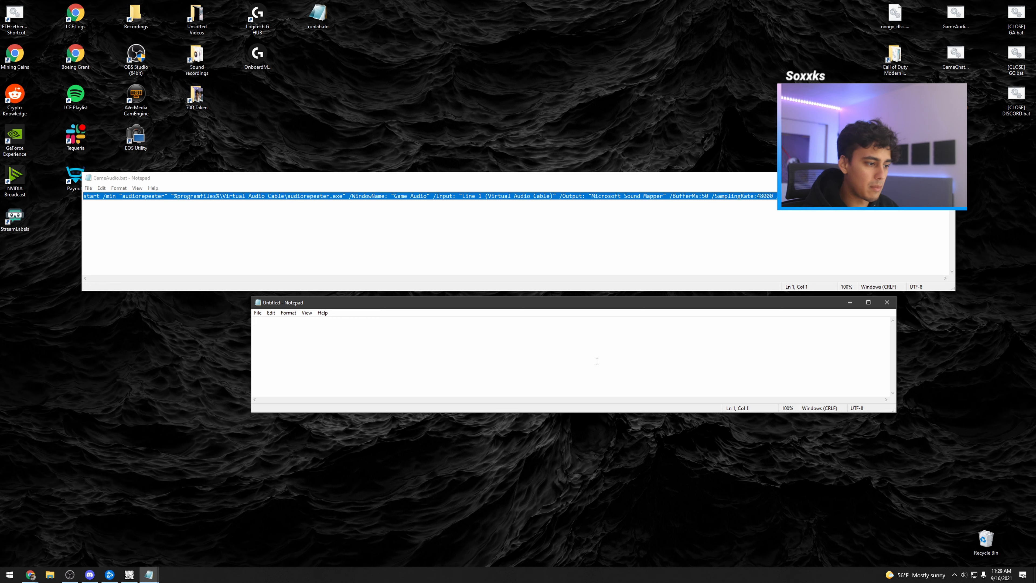
key("ctrl+v")
Save the new document to the Desktop as BANANAS.bat and widen its Notepad window to show more of the command
left_click(258, 313)
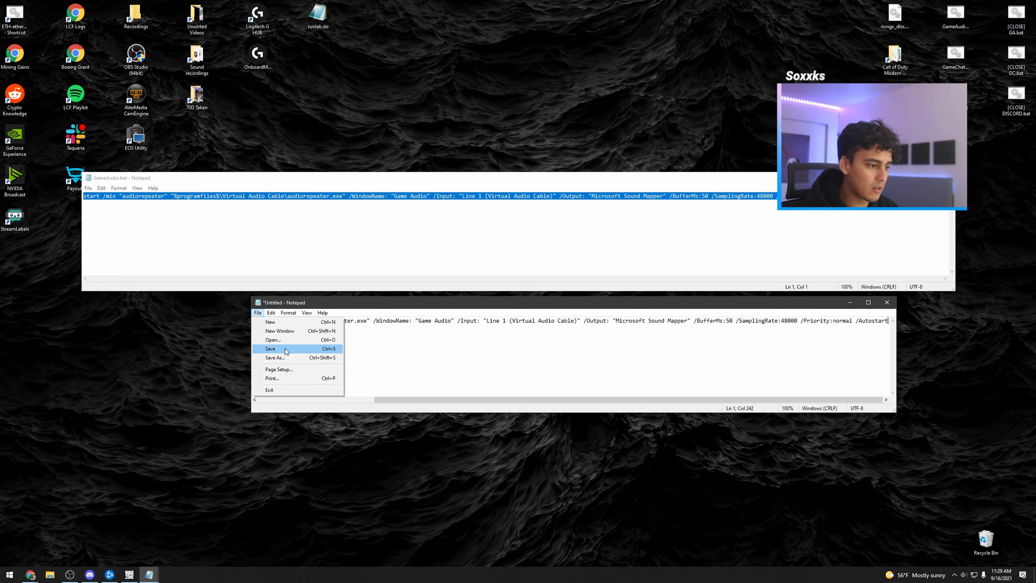
left_click(287, 359)
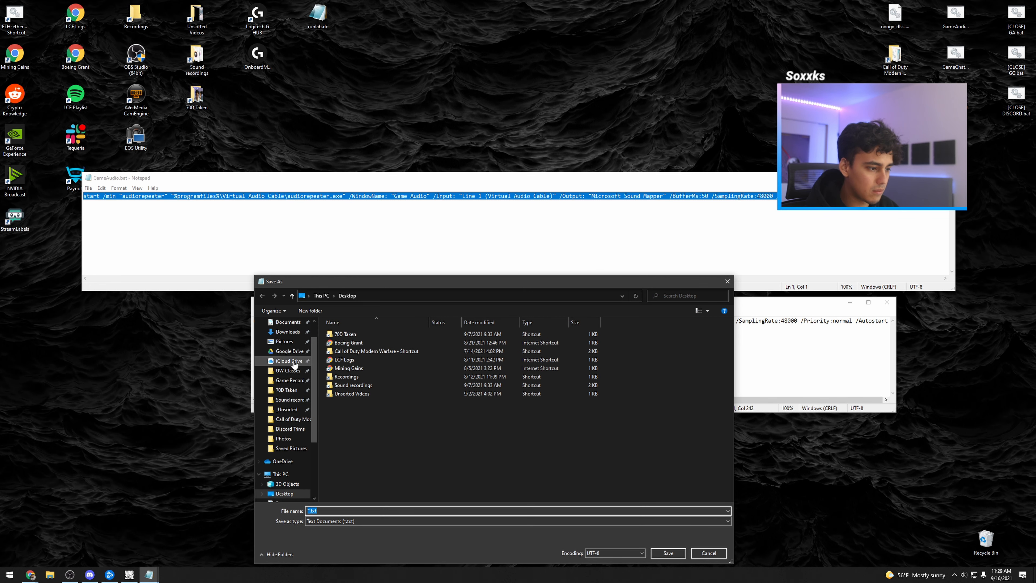
scroll(286, 342, "up", 1)
left_click(286, 340)
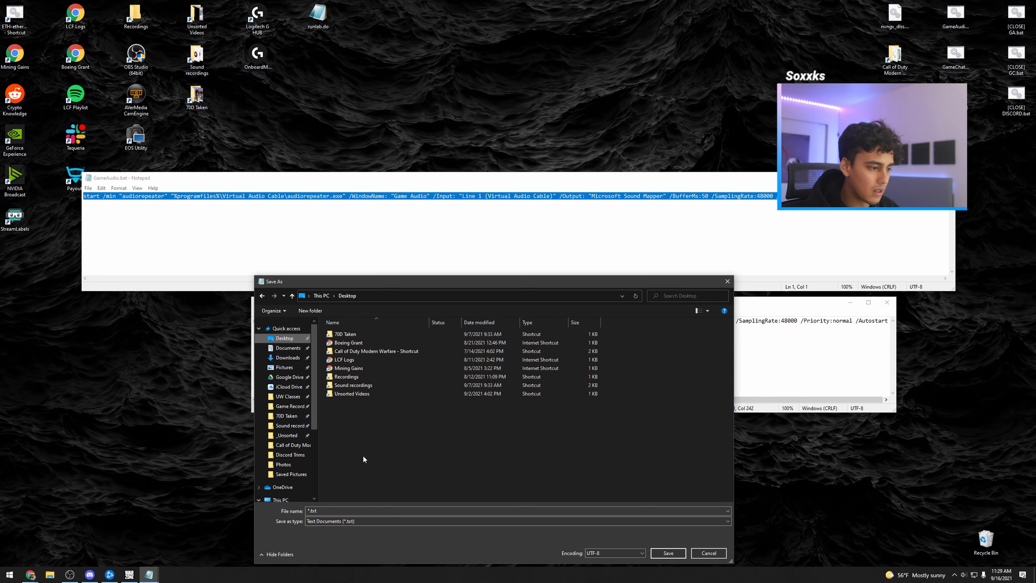
left_click(357, 510)
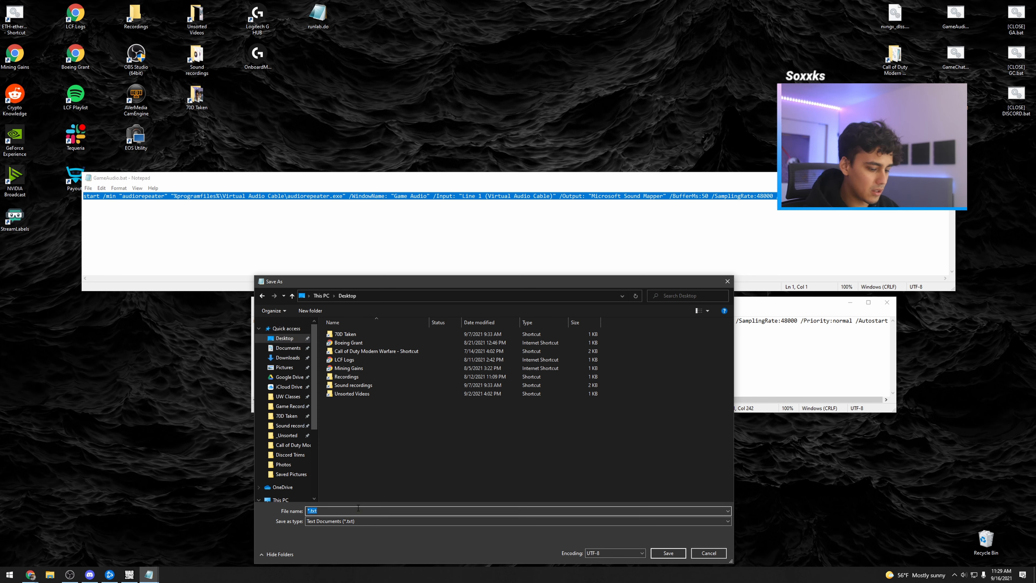
type("BANANAS.bat")
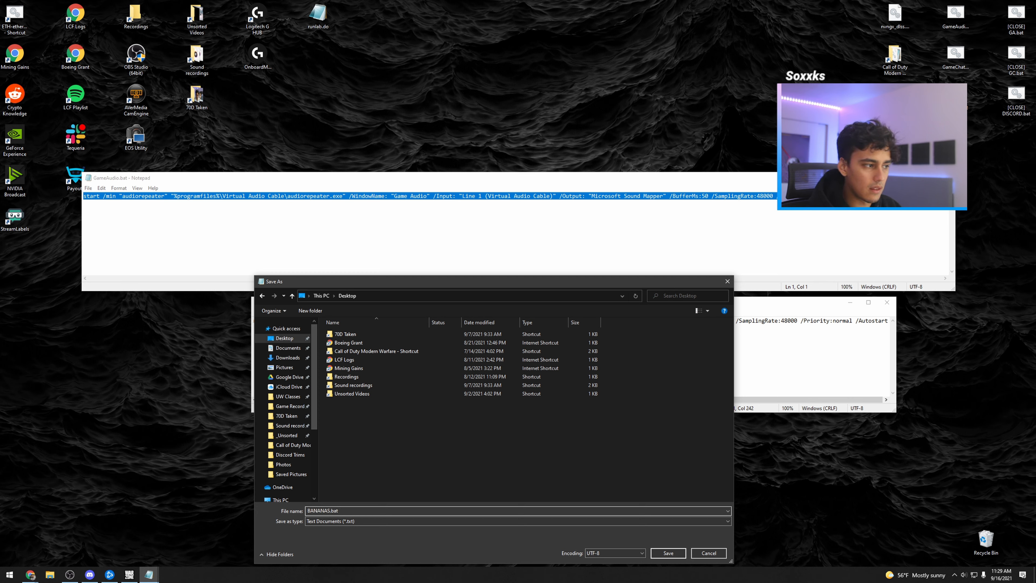
key("Return")
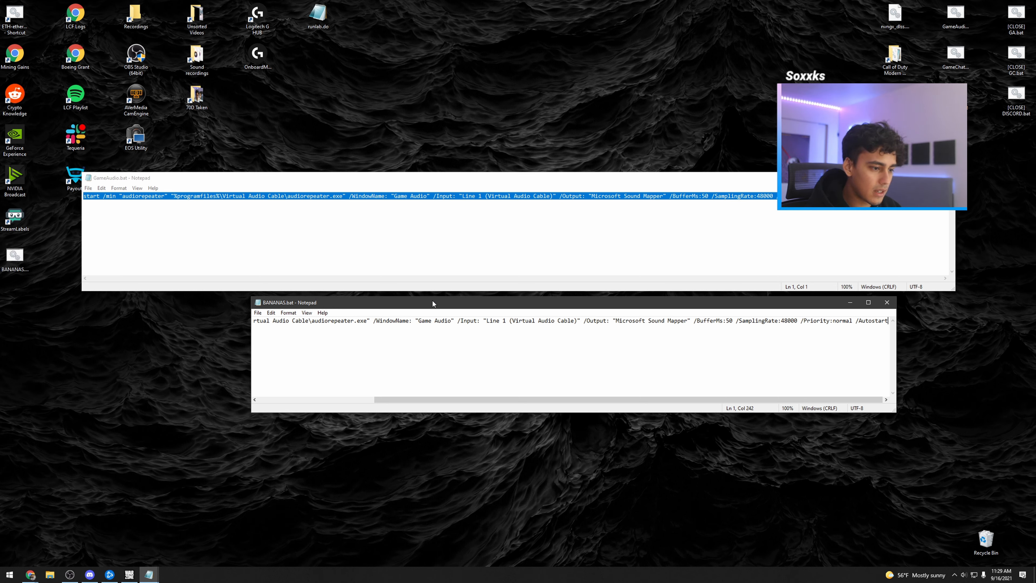
left_click_drag(249, 354, 128, 359)
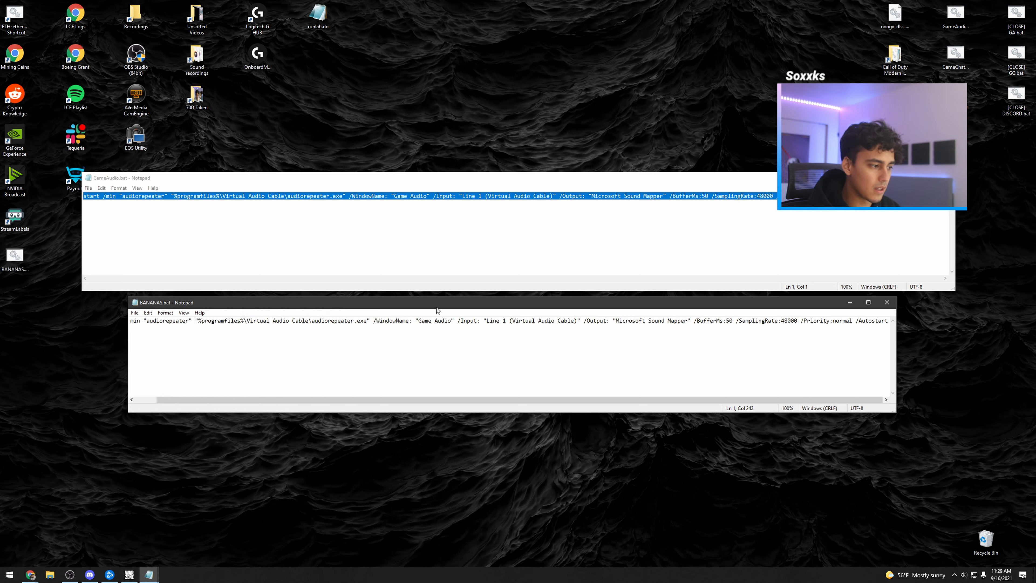
Move BANANAS.bat to an empty area of the desktop, run it and restore its Game Audio repeater window from the system tray
left_click_drag(15, 258, 588, 102)
double_click(592, 96)
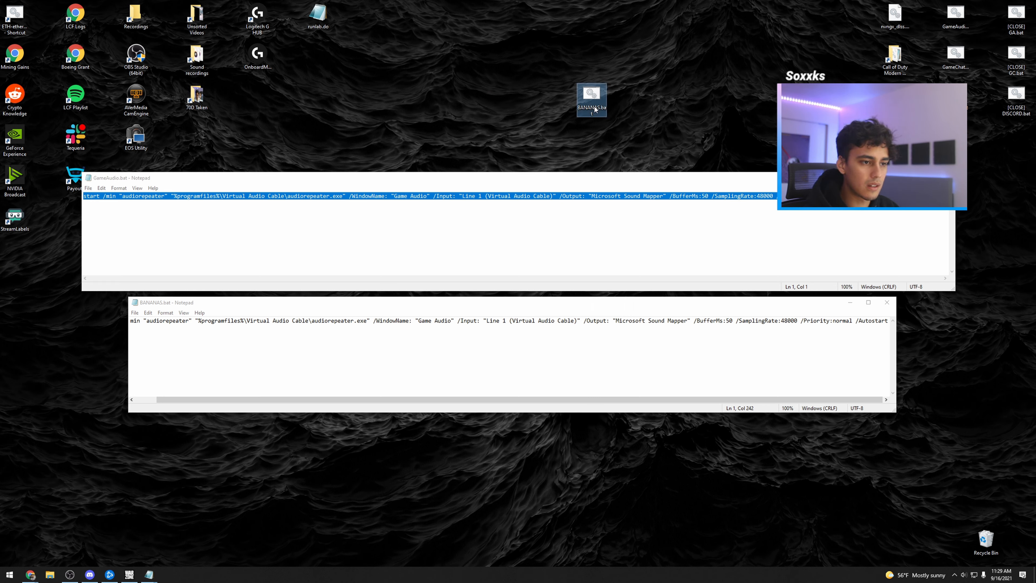
right_click(955, 571)
left_click(935, 545)
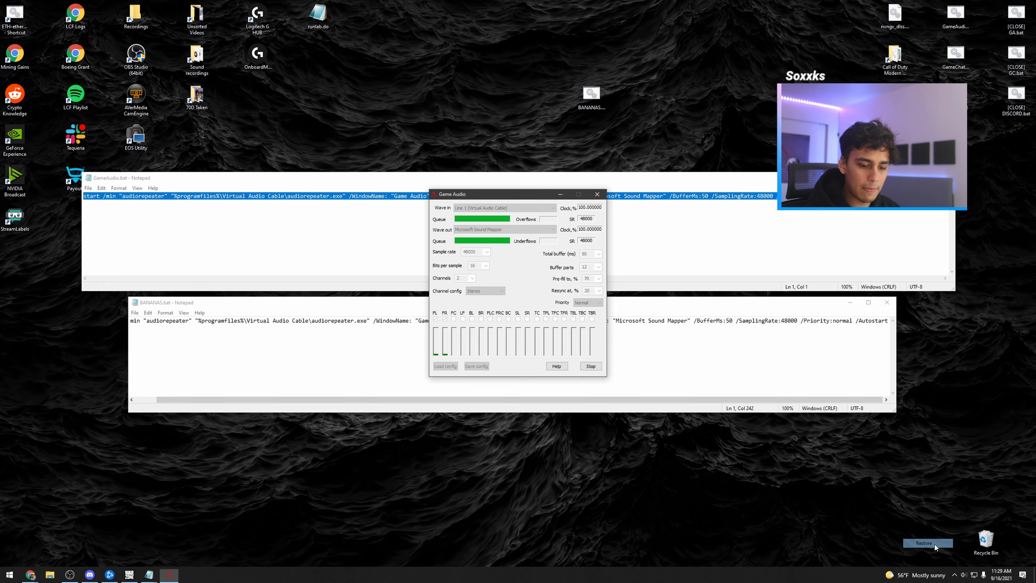
left_click_drag(527, 198, 481, 249)
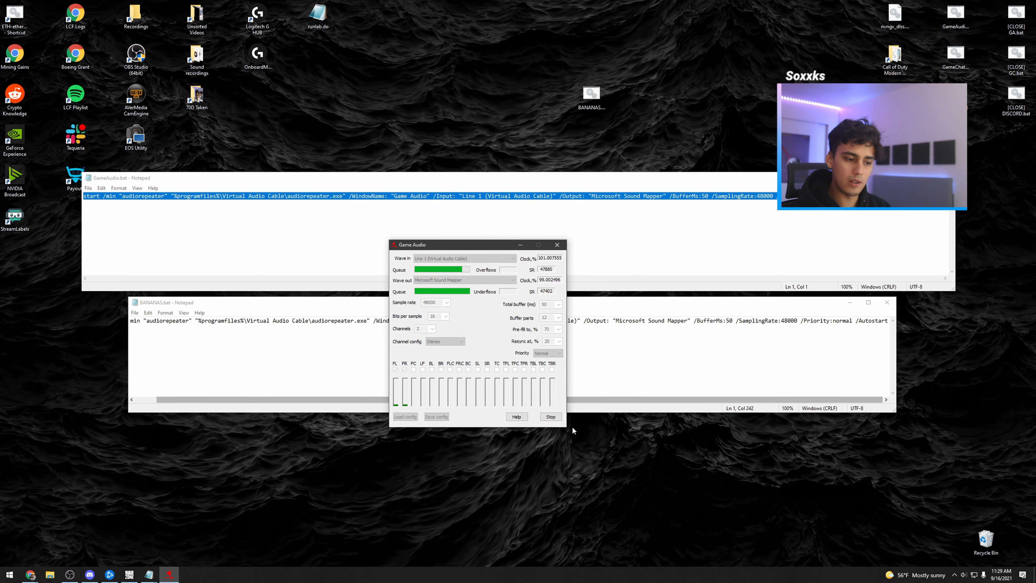
left_click(551, 417)
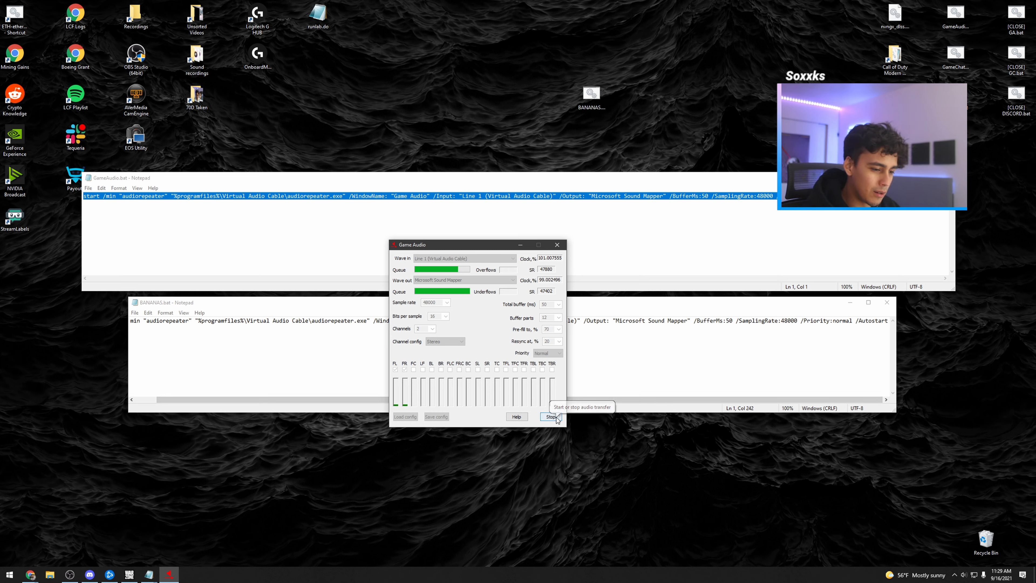
Close the Game Audio repeater and the BANANAS.bat document, and delete BANANAS.bat from the desktop
left_click(559, 246)
left_click(888, 302)
left_click(598, 109)
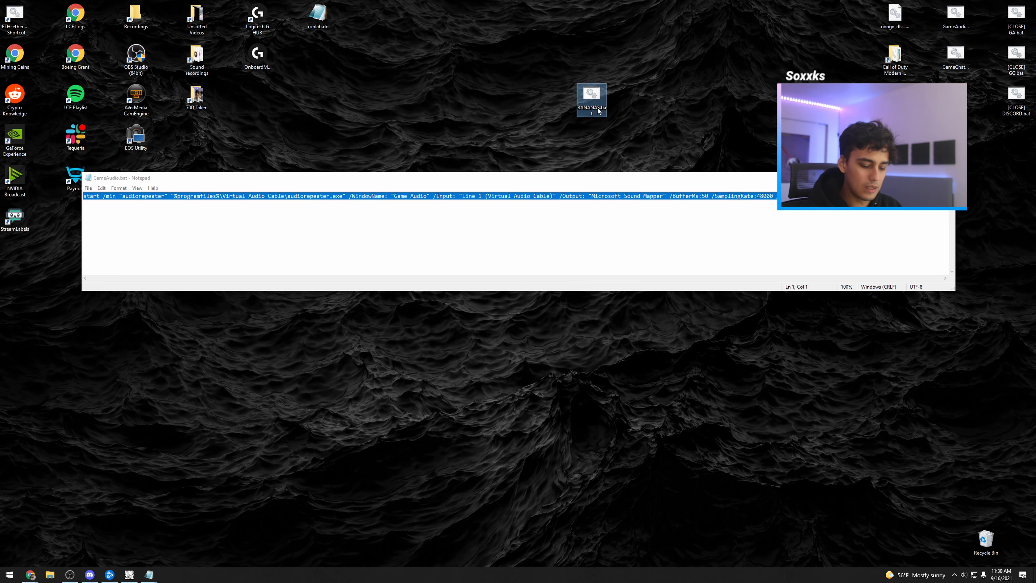
key("Delete")
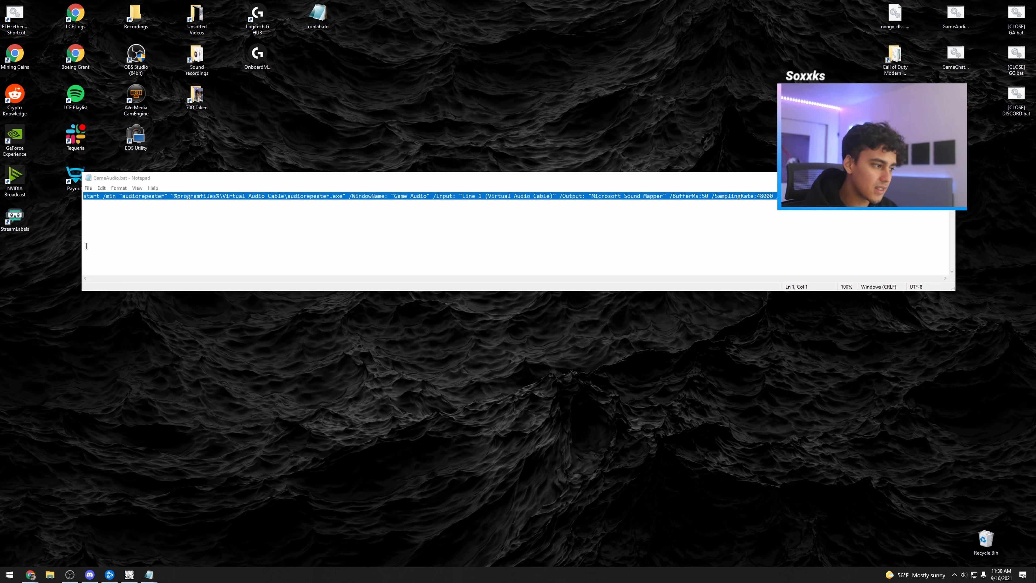
Narrow the GameAudio.bat Notepad window, shift it slightly upward and minimize it to clear the desktop
left_click_drag(82, 245, 144, 240)
mouse_move(406, 176)
left_mouse_down()
mouse_move(383, 184)
mouse_move(394, 167)
left_mouse_up()
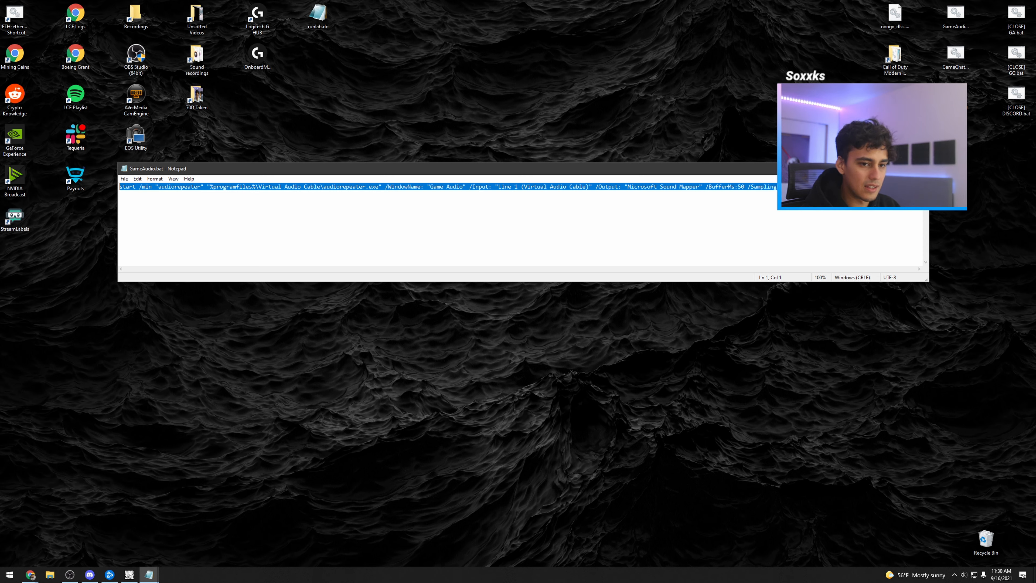
key("super+Down")
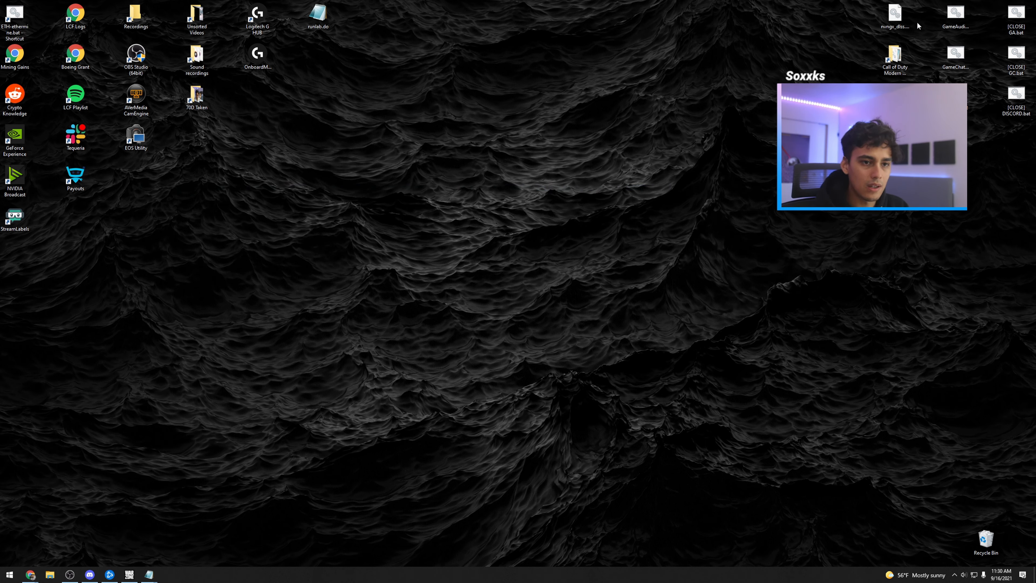
left_click_drag(846, 14, 923, 56)
left_click(923, 56)
left_click(890, 10)
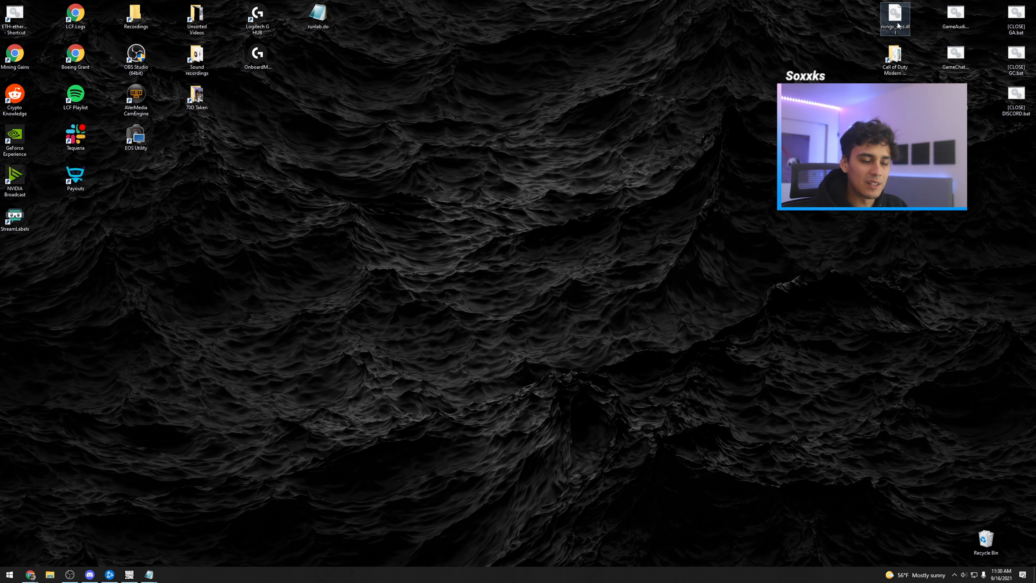
key("Delete")
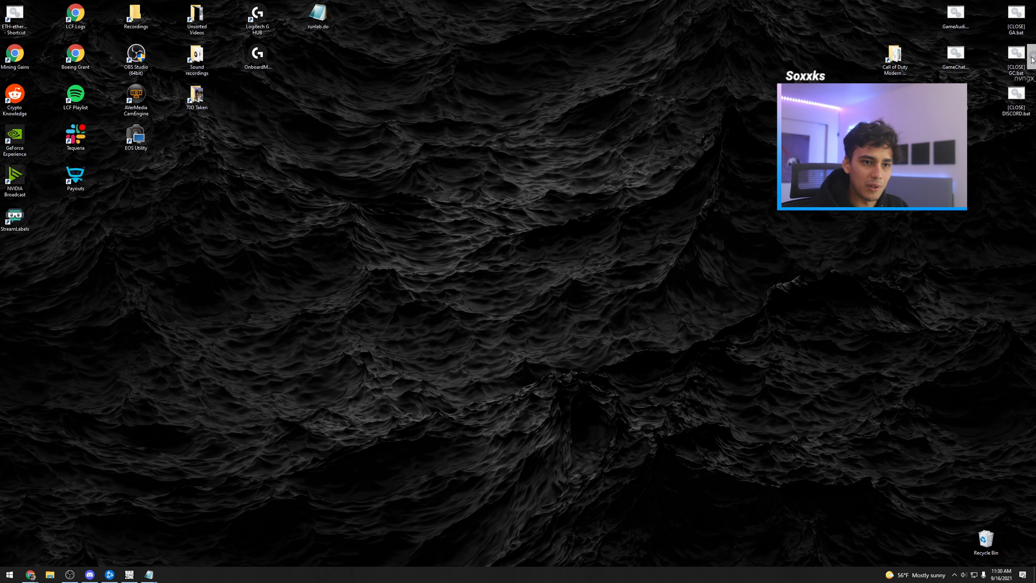
key("ctrl+z")
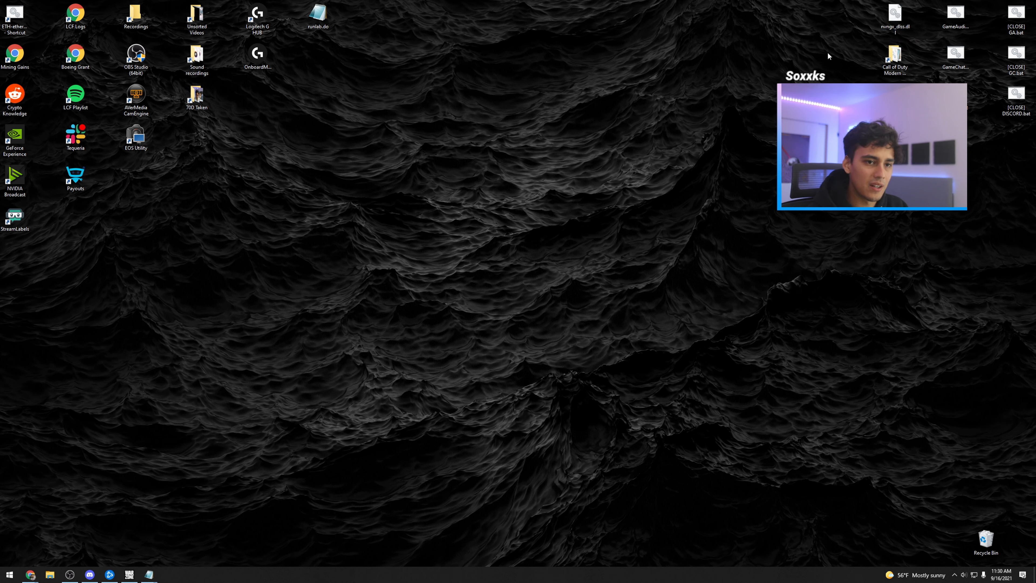
left_click_drag(904, 22, 1035, 122)
left_click(551, 222)
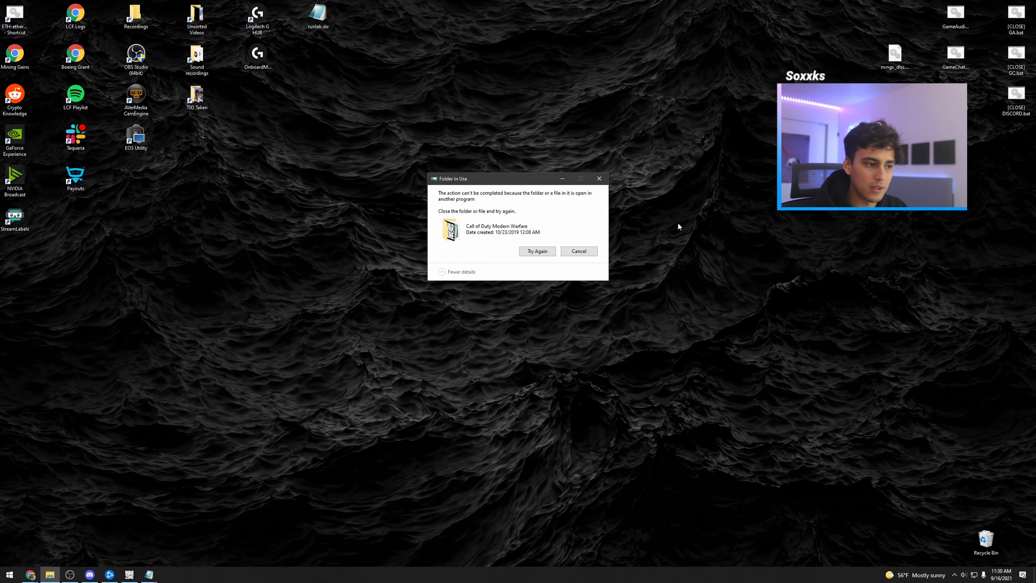
left_click(599, 178)
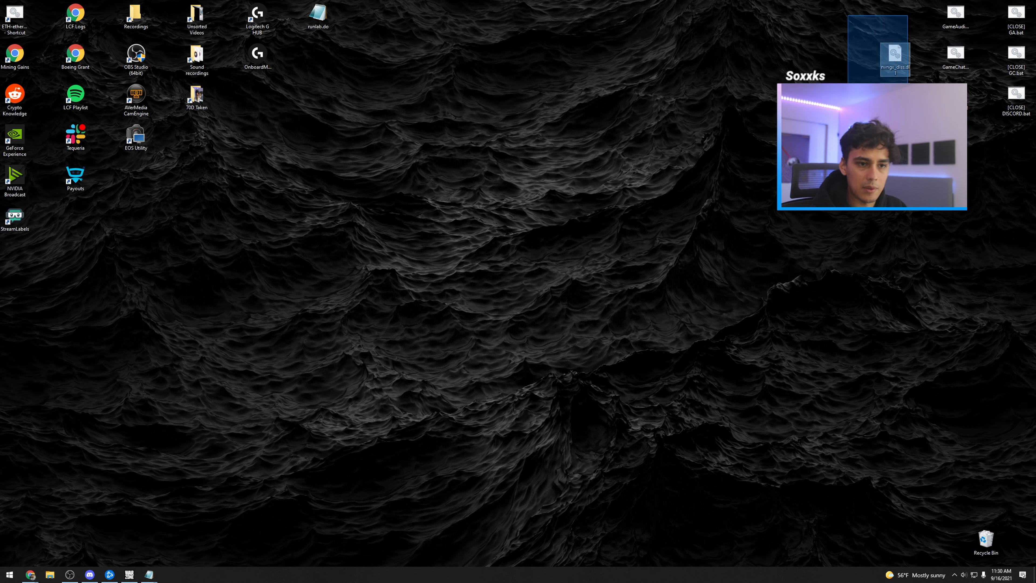
left_click_drag(895, 55, 896, 16)
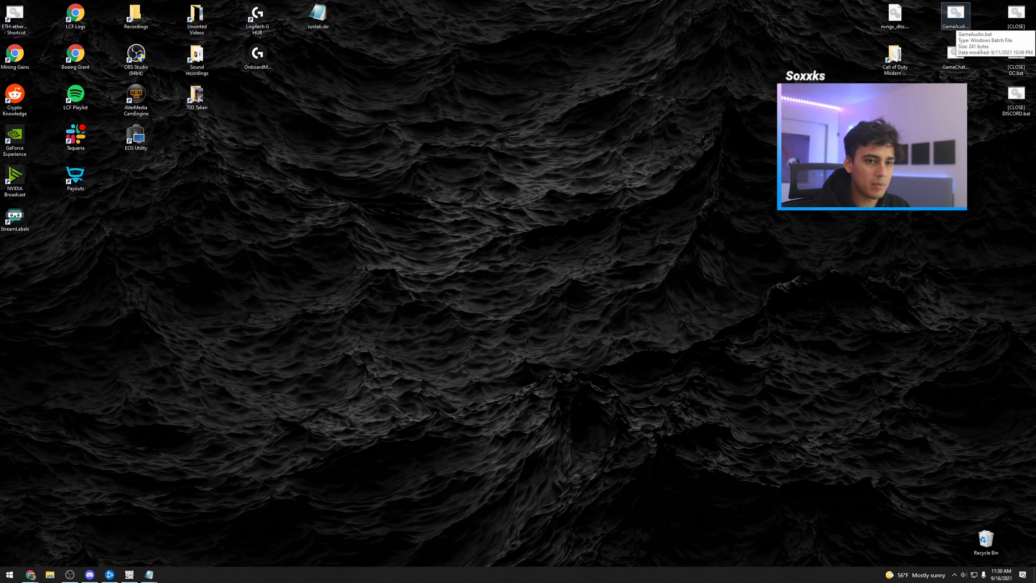
Run GameAudio.bat and GameChat.bat from the desktop and show the hidden system tray icons to check for the repeaters
left_click(962, 26)
double_click(961, 23)
double_click(955, 64)
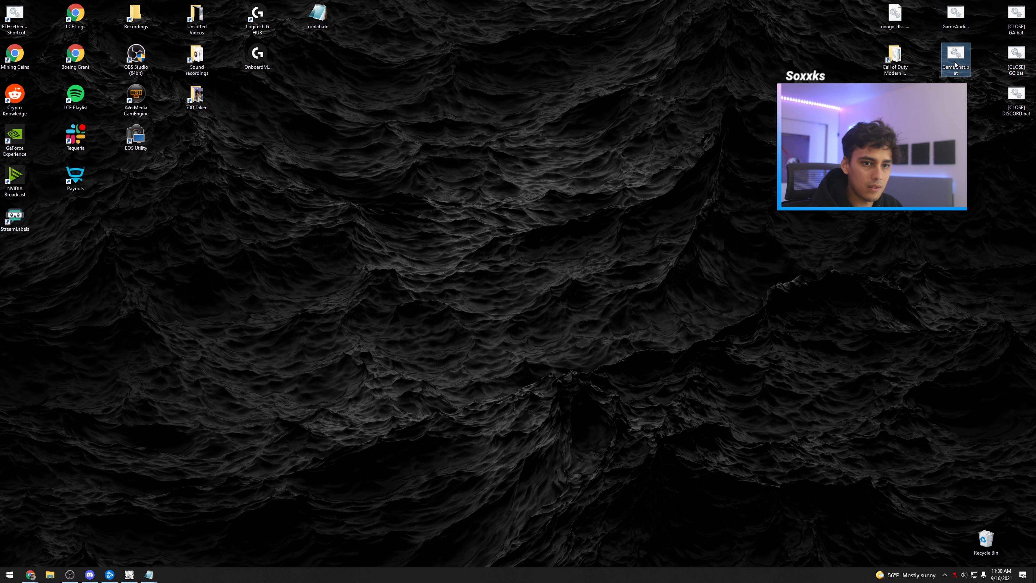
left_click(955, 223)
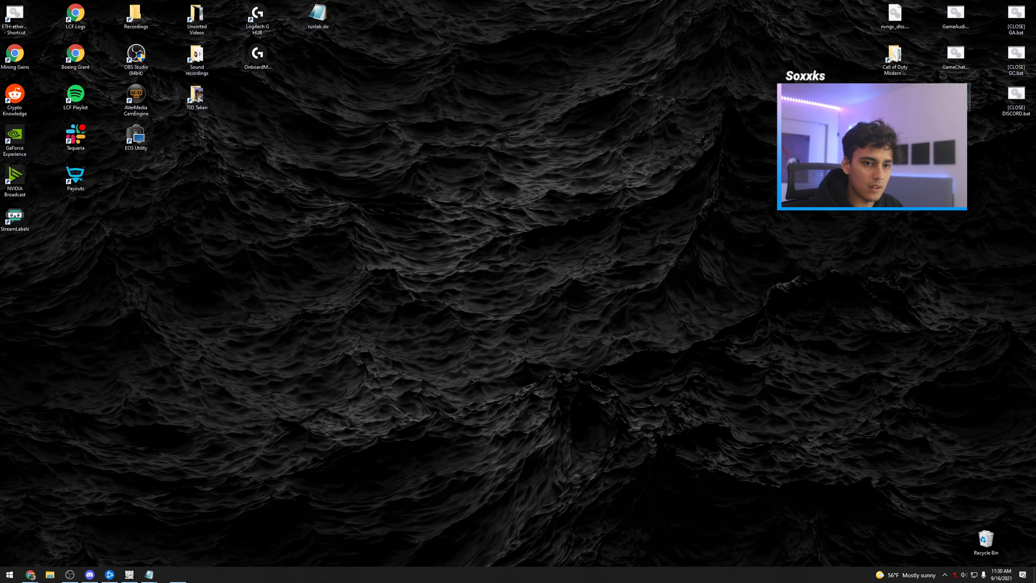
left_click(946, 574)
mouse_move(947, 574)
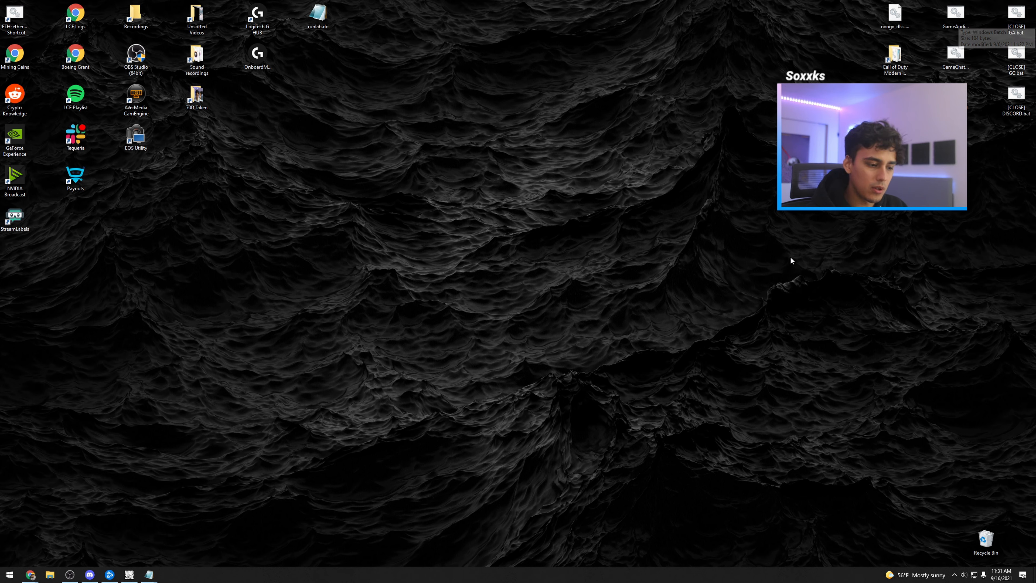
Run [CLOSE] GC.bat, [CLOSE] GA.bat and [CLOSE] DISCORD.bat from the desktop, dismissing any message after each one
left_click_drag(376, 170, 868, 292)
left_click_drag(409, 112, 564, 185)
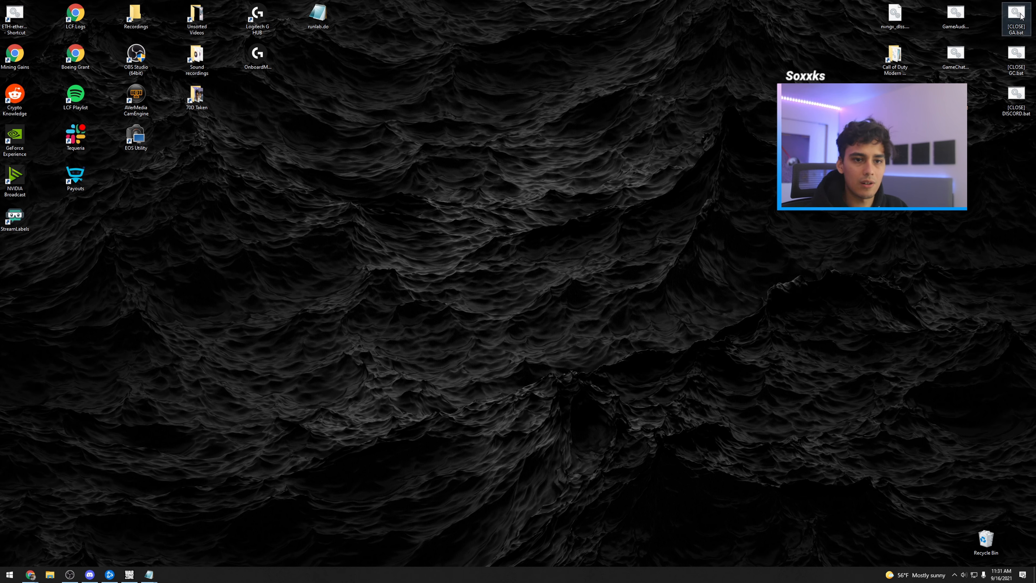
double_click(1016, 56)
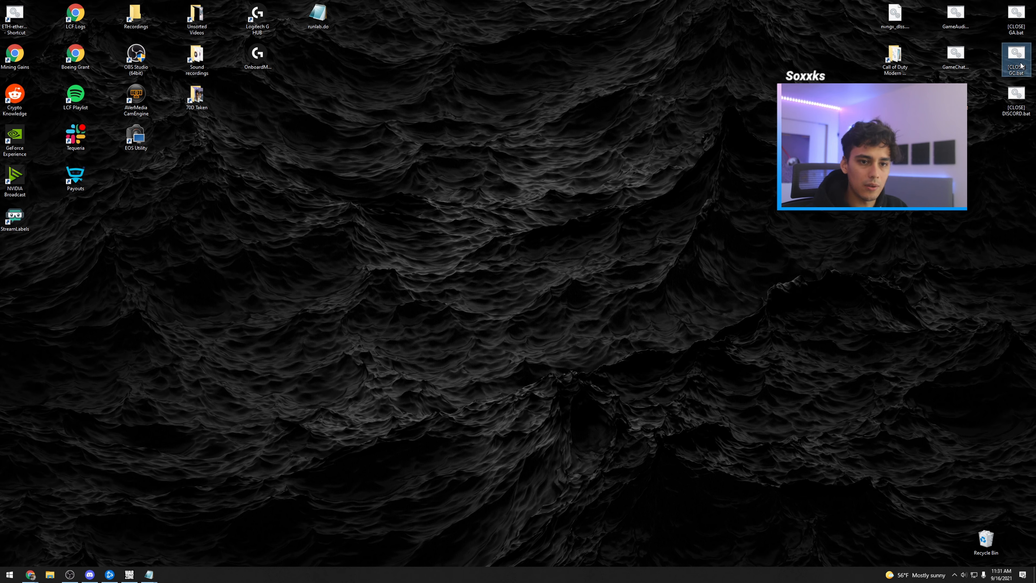
left_click(557, 314)
double_click(1016, 16)
left_click(553, 315)
double_click(1017, 98)
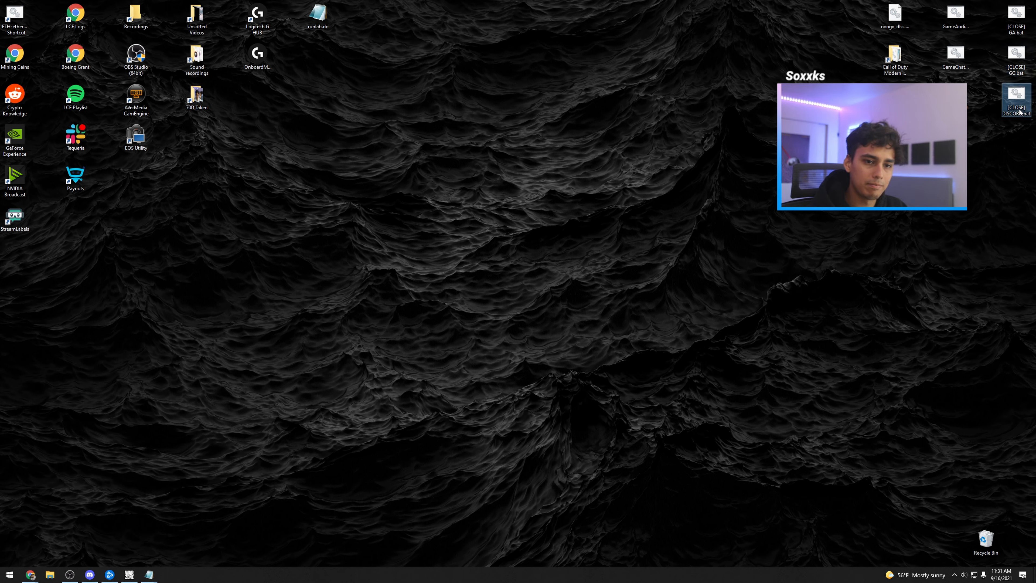
left_click(552, 315)
Exit the remaining audio repeater from its icon in the system tray
left_click(955, 575)
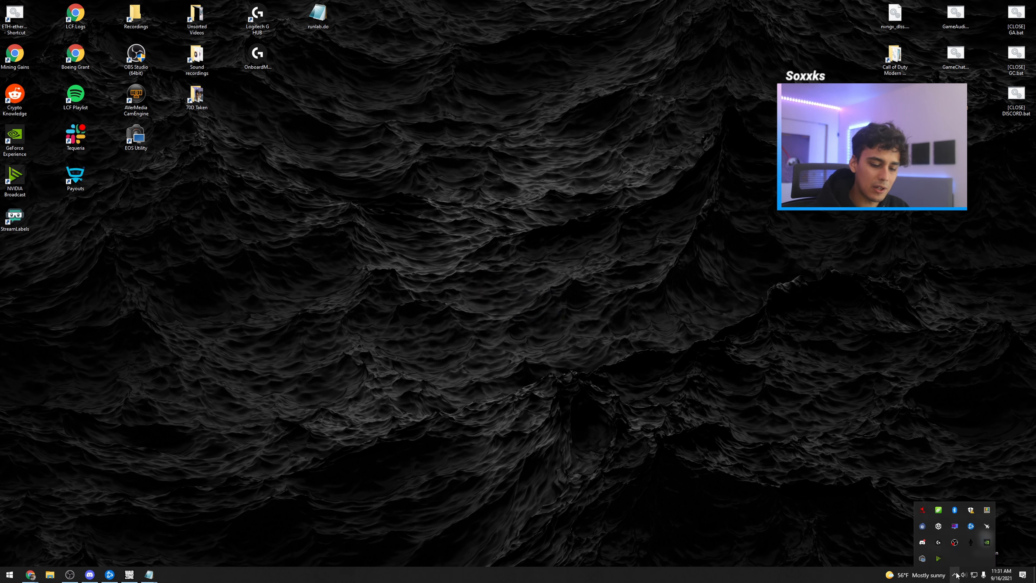
right_click(924, 515)
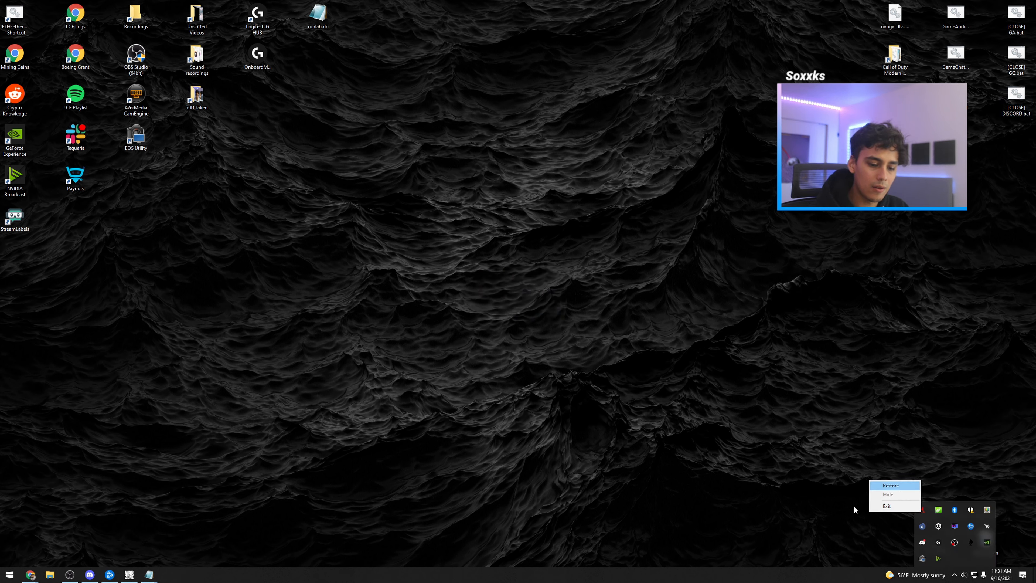
left_click(879, 509)
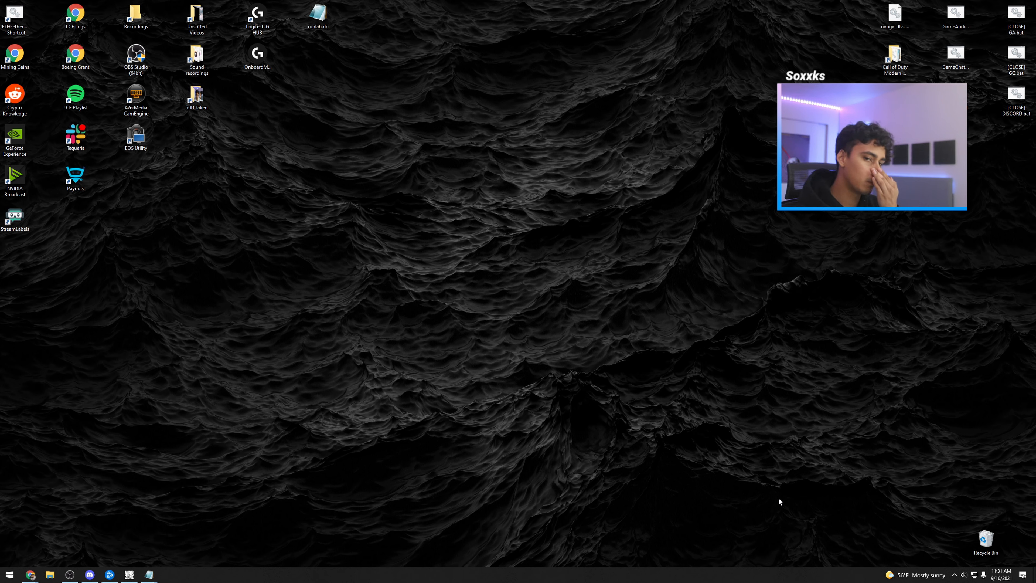
Open [CLOSE] GA.bat for editing in Notepad, examine its /CloseInstance command for the Game Audio repeater, and close the file
right_click(1016, 17)
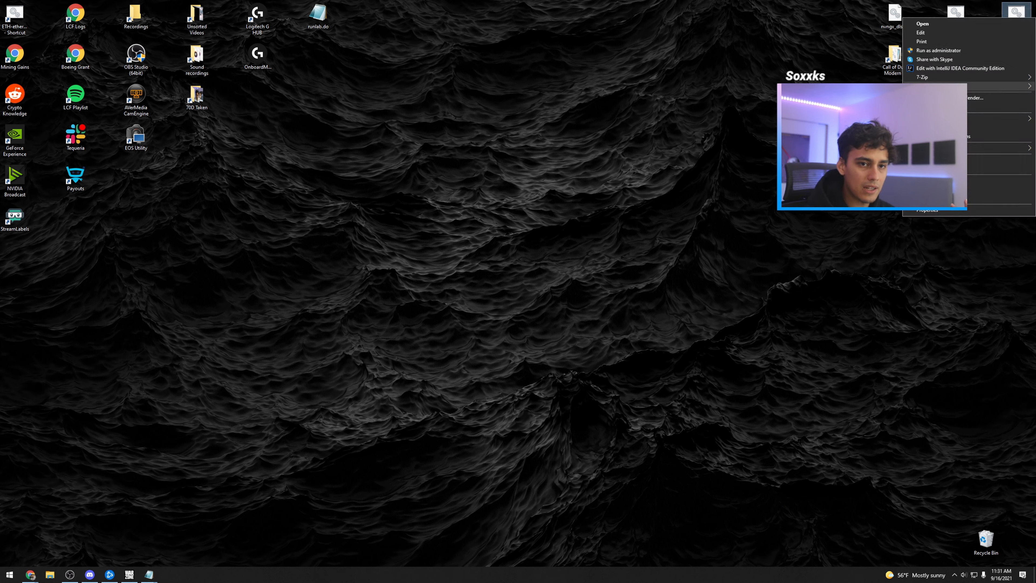
left_click(939, 32)
key("ctrl+a")
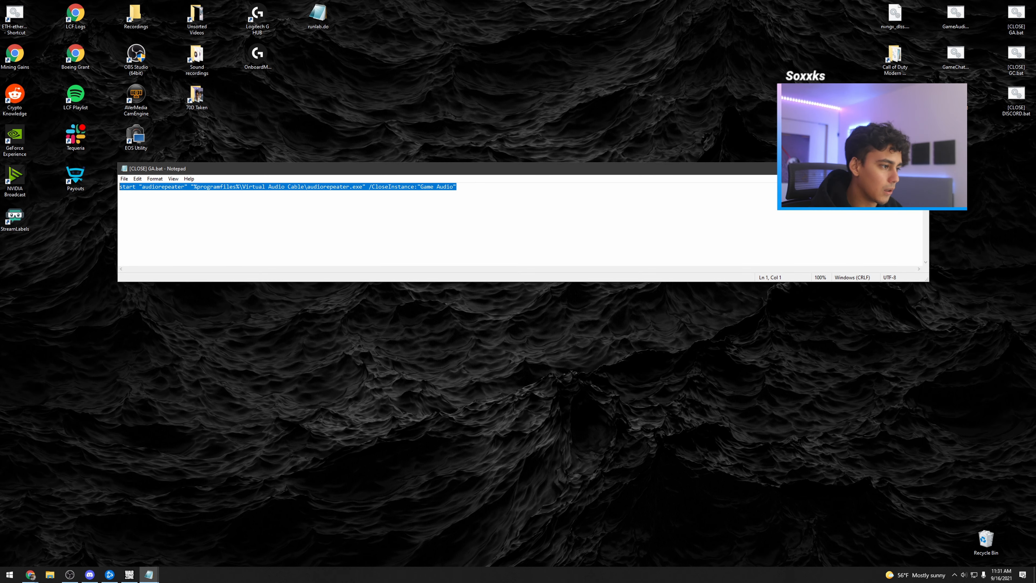
left_click_drag(405, 174, 477, 218)
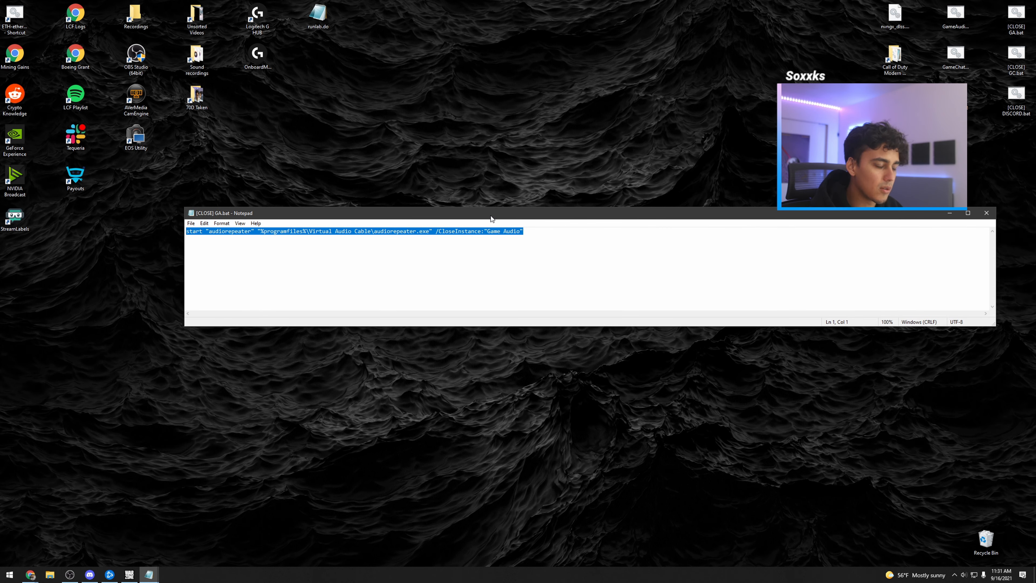
left_click_drag(608, 231, 294, 231)
key("shift+Home")
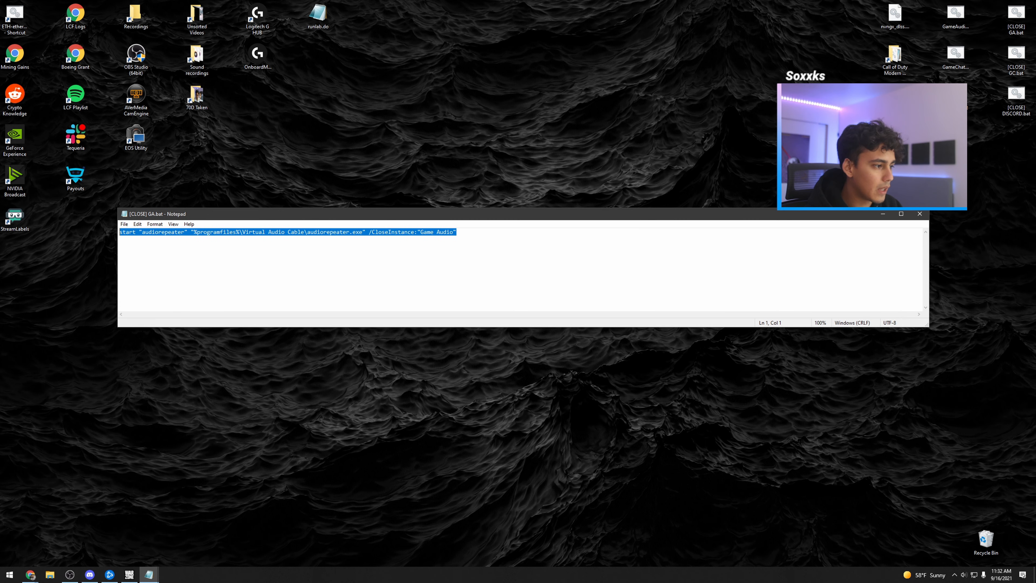
left_click(508, 242)
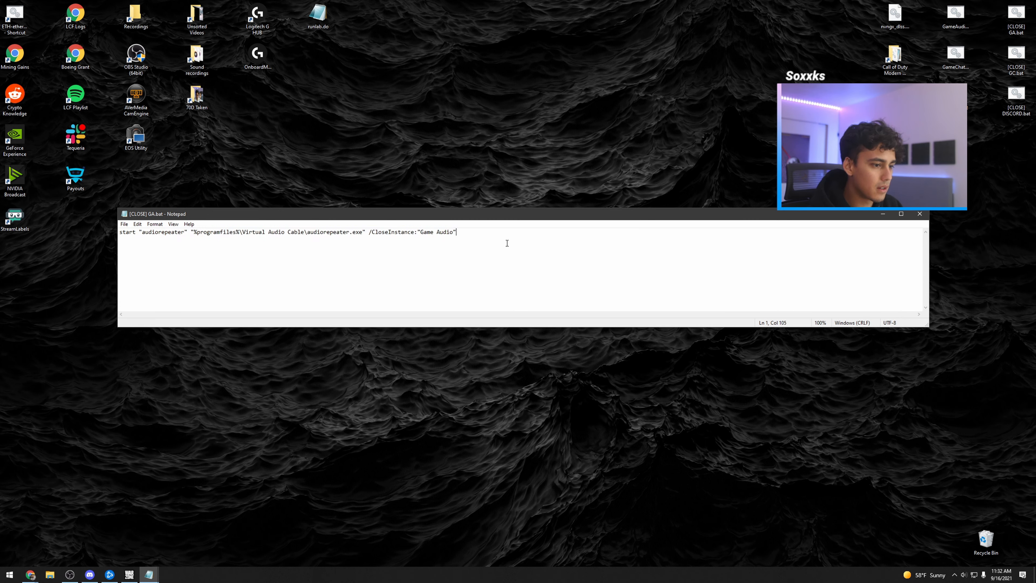
left_click(124, 225)
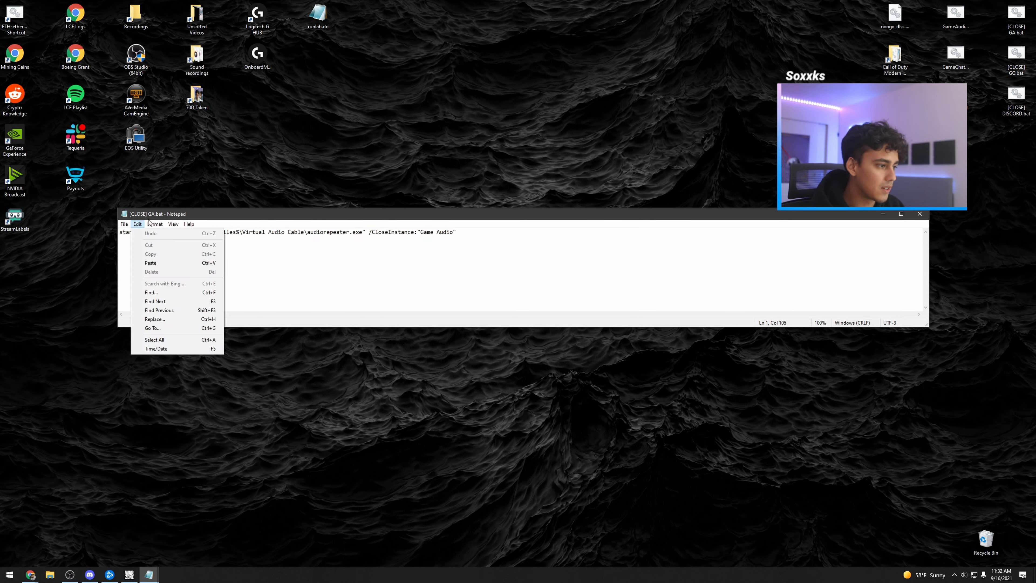
left_click(460, 150)
left_click_drag(622, 209, 627, 245)
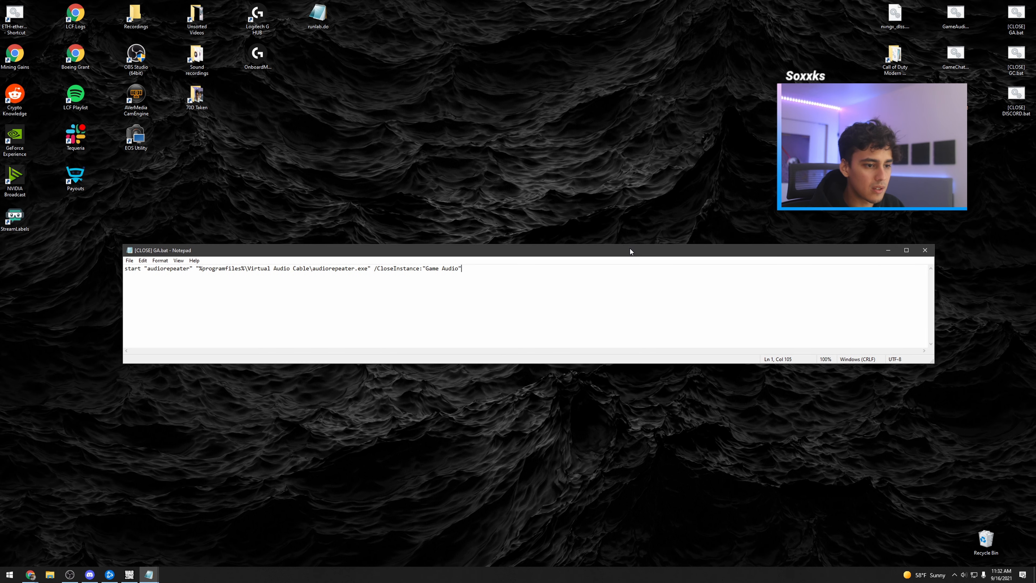
left_click(509, 269)
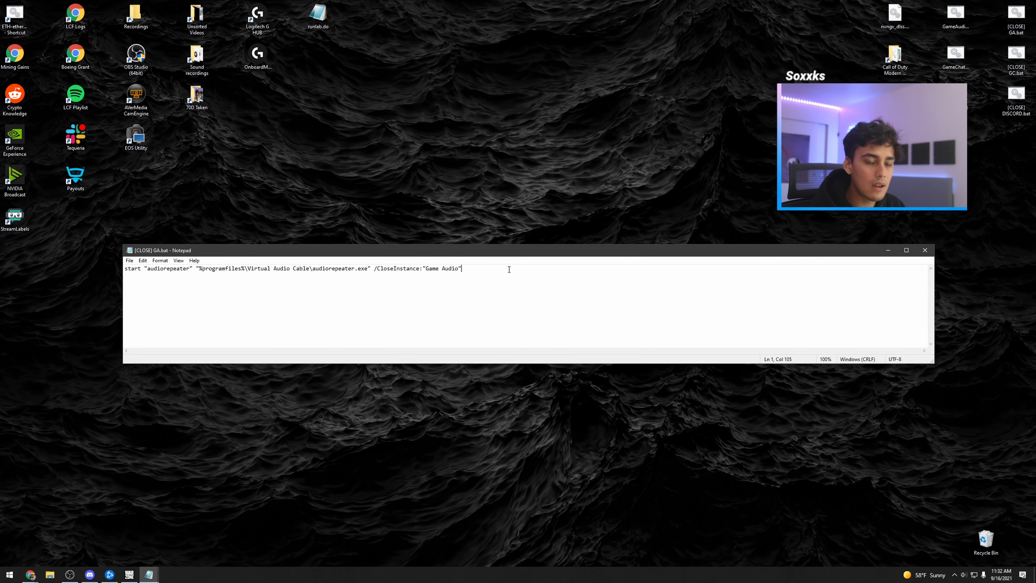
left_click(925, 251)
Run [CLOSE] DISCORD.bat from the desktop and dismiss the Audio Repeater message
double_click(1015, 94)
left_click(555, 321)
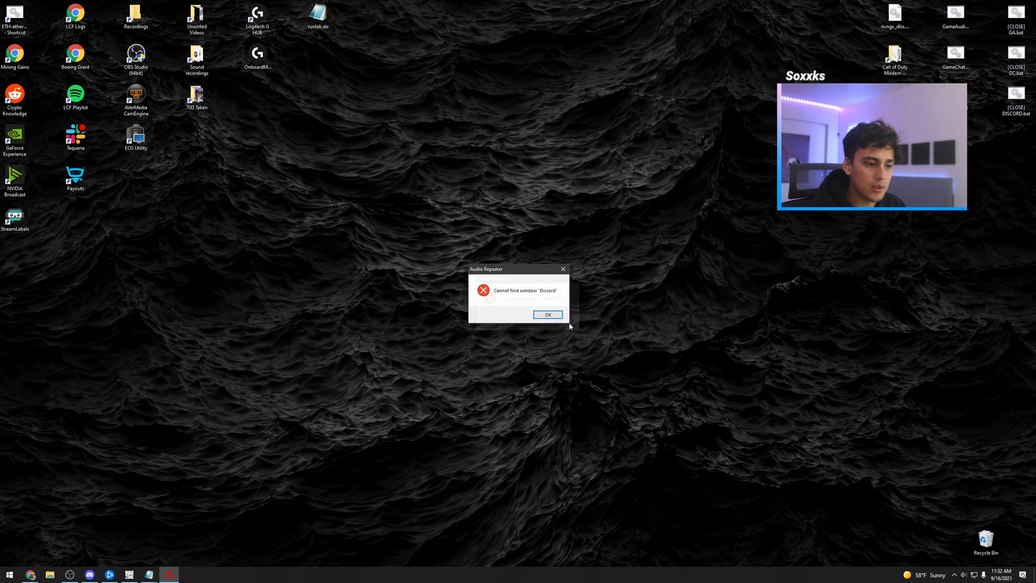
left_click(549, 314)
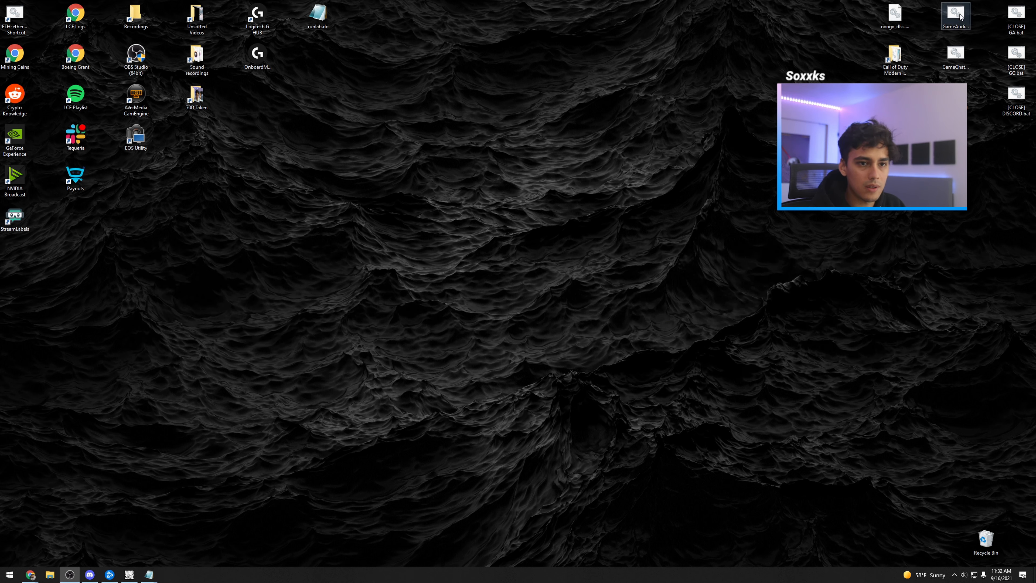
Run GameAudio.bat, restore its Game Audio repeater window from the system tray, and close the repeater with [CLOSE] GA.bat
right_click(955, 576)
left_click(936, 555)
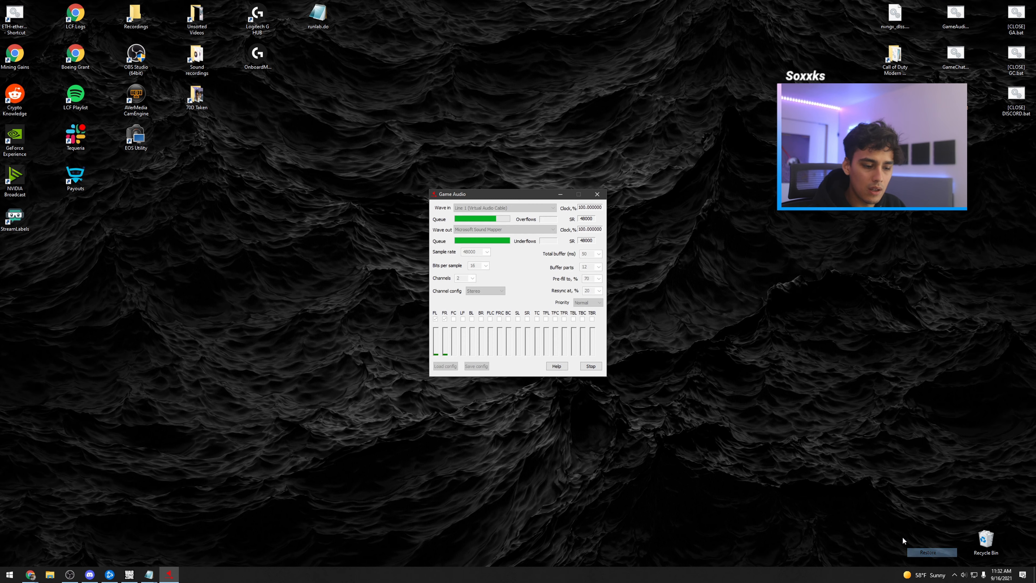
double_click(1000, 35)
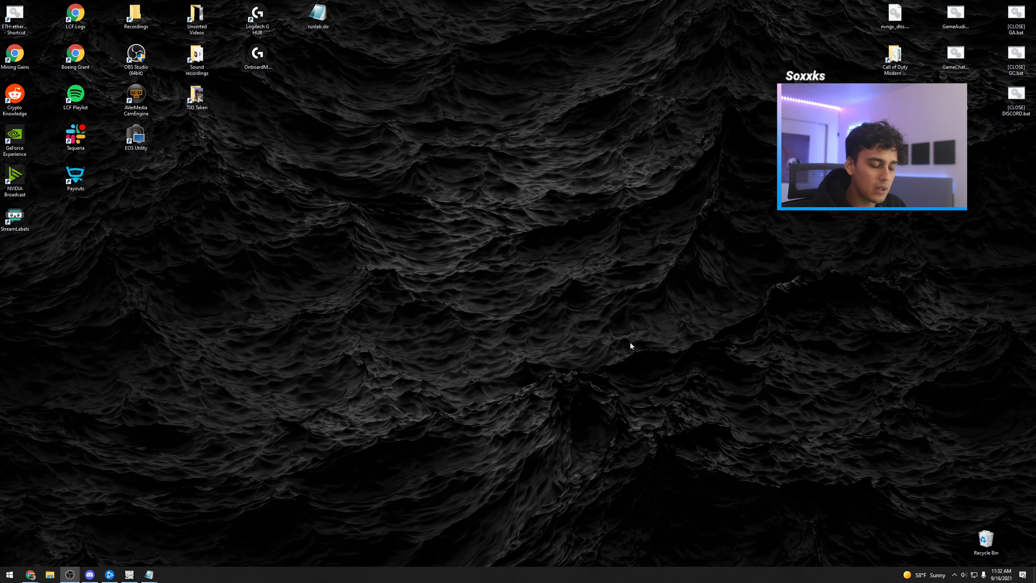
Open GameAudio.bat for editing, remove the /min option after start, save the file and run [CLOSE] GA.bat
right_click(945, 22)
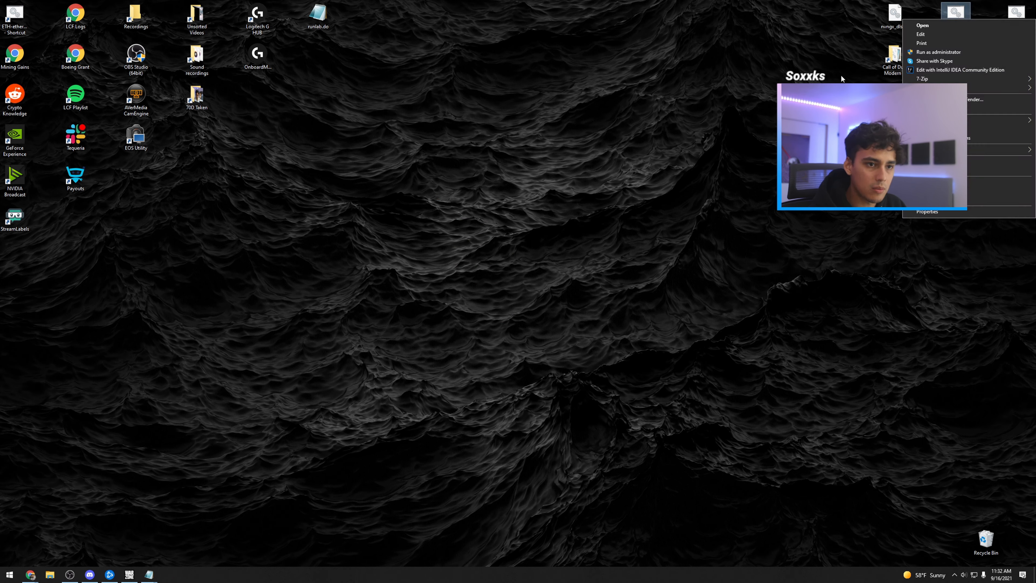
left_click(938, 38)
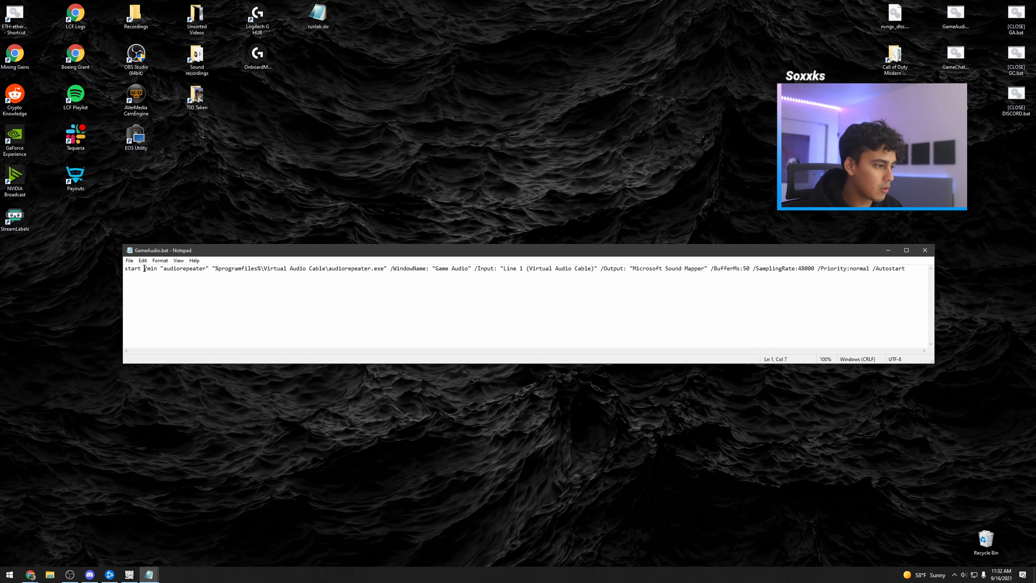
left_click_drag(145, 268, 159, 272)
key("BackSpace")
key("BackSpace")
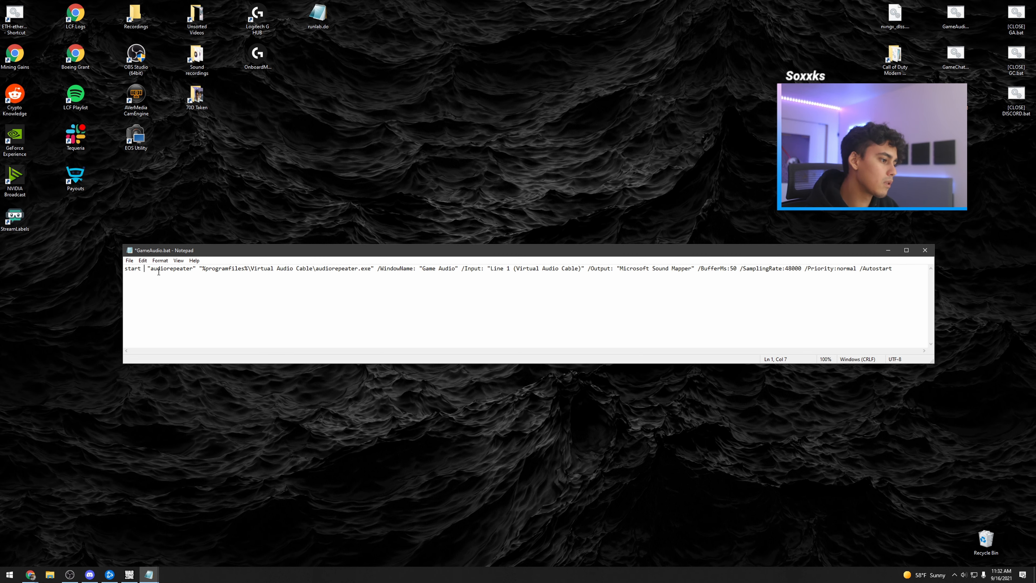
double_click(1010, 20)
left_click(562, 316)
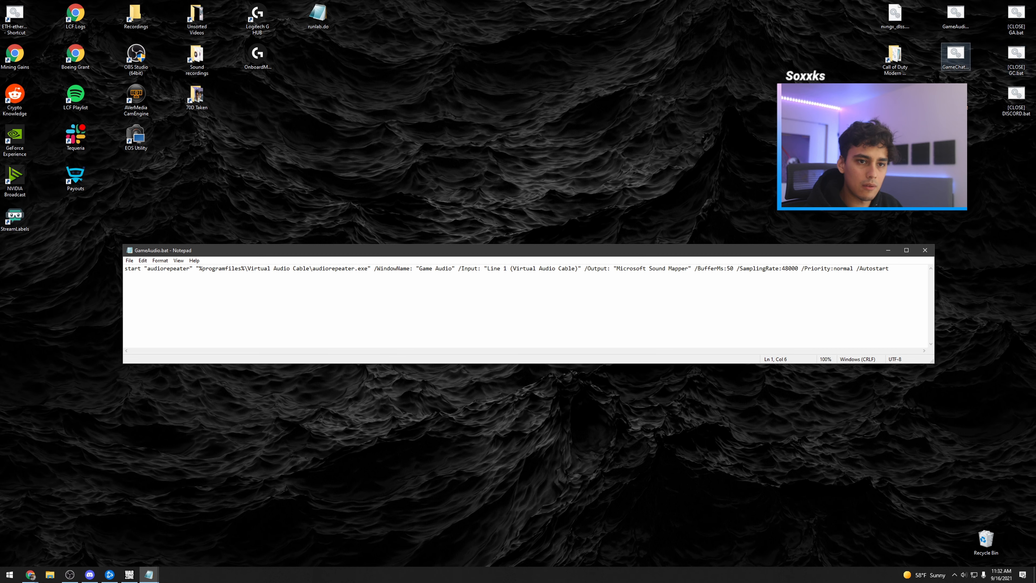
Run GameAudio.bat, close its Game Audio repeater with [CLOSE] GA.bat, and close GameAudio.bat in Notepad
double_click(956, 16)
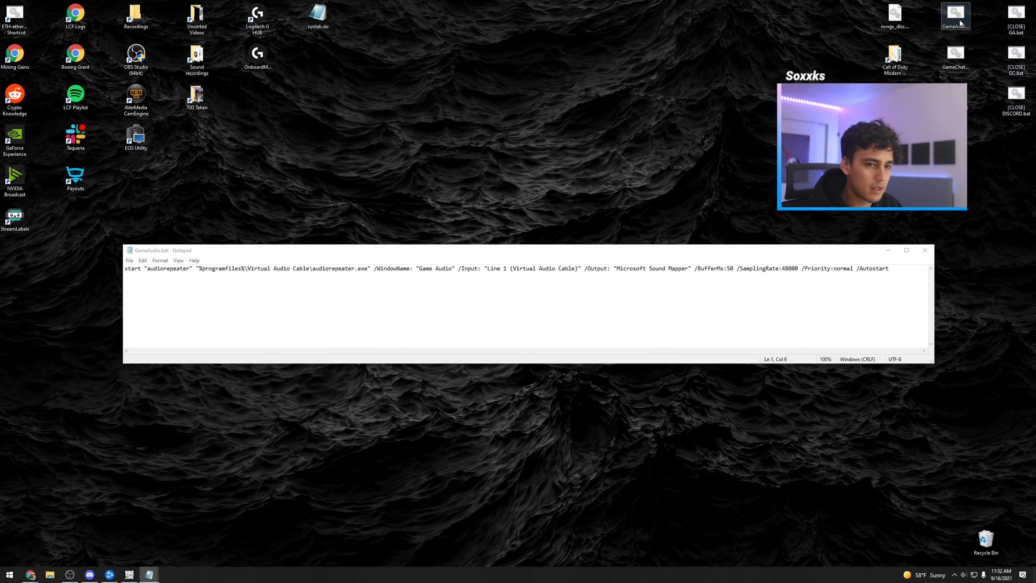
left_click_drag(549, 196, 622, 48)
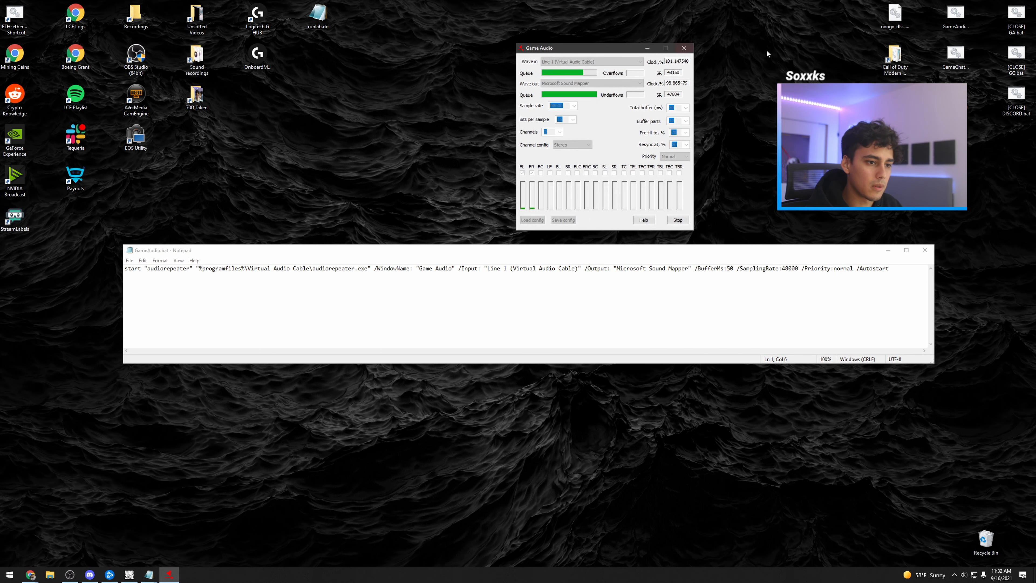
double_click(1016, 15)
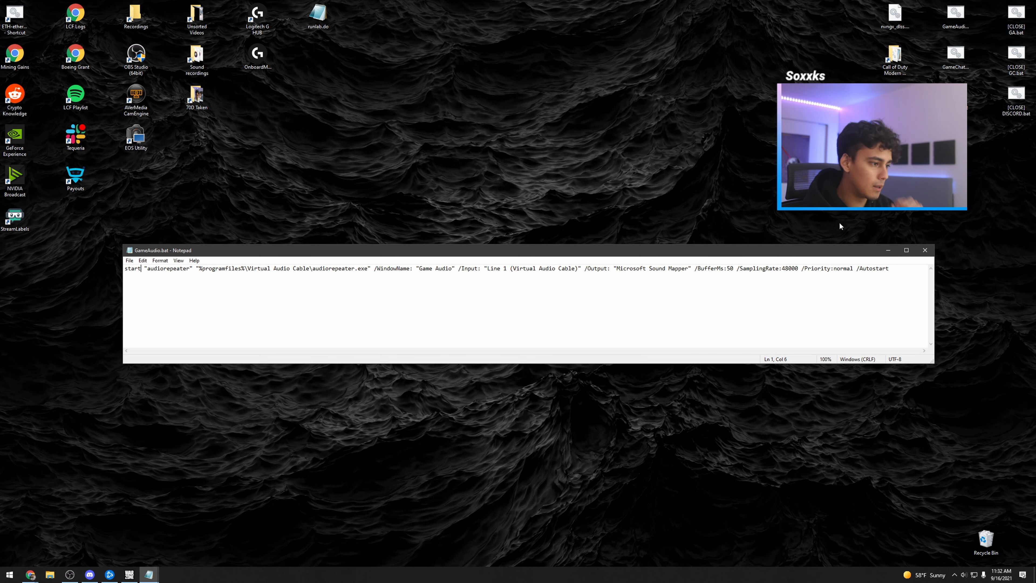
left_click(925, 250)
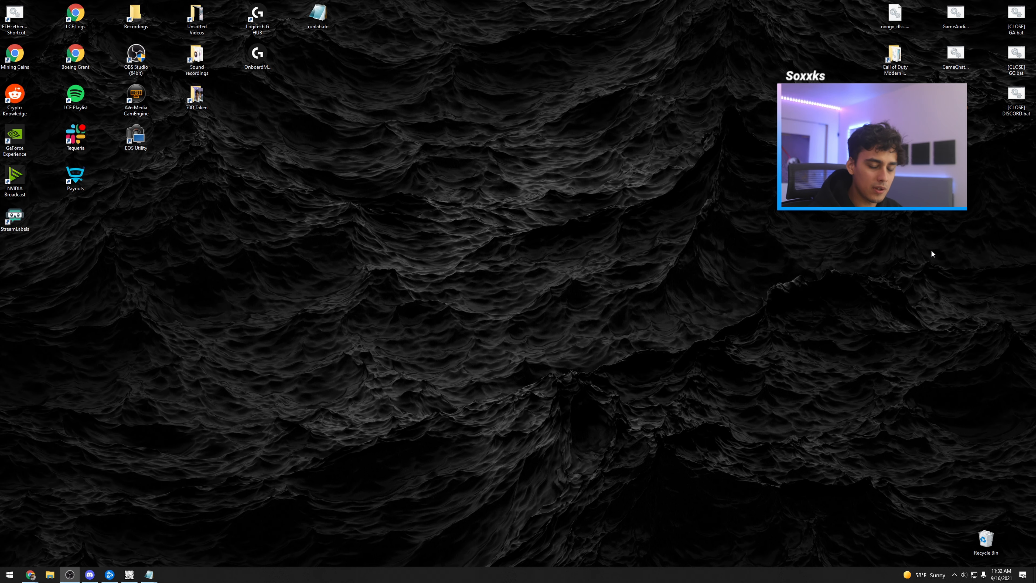
Open the Windows recording devices and examine the Listen settings of CABLE A Out
right_click(968, 575)
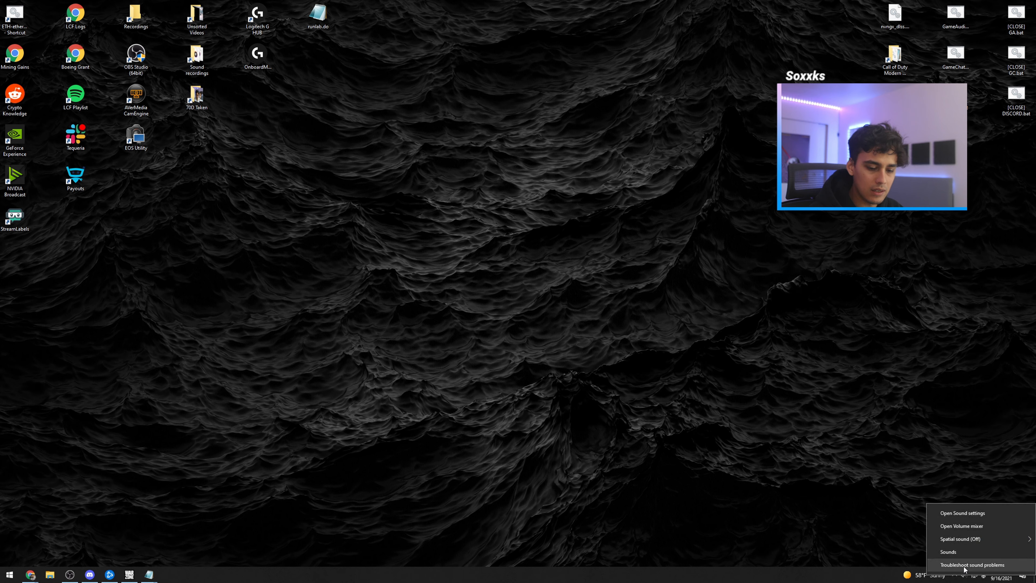
left_click(960, 554)
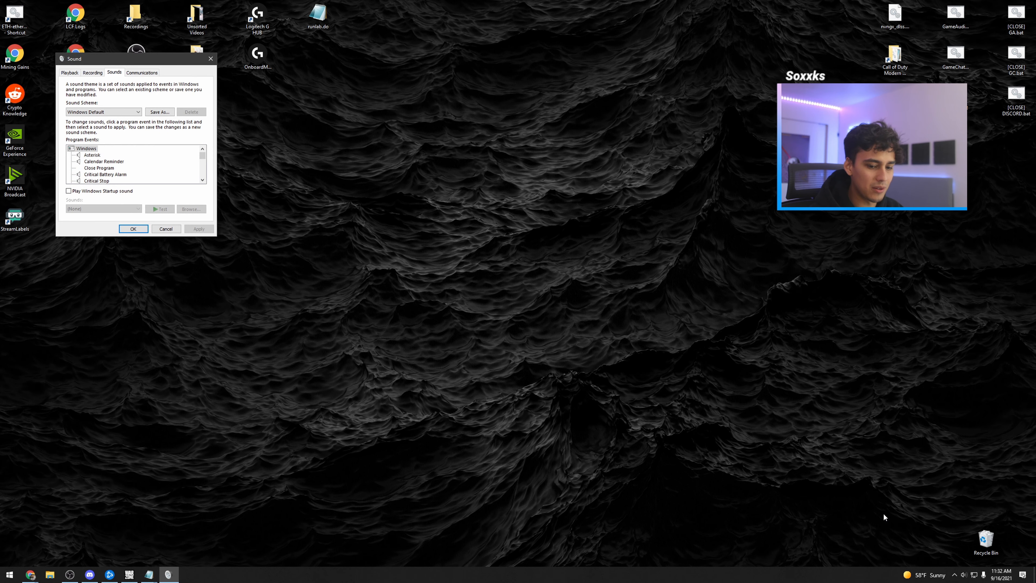
left_click(528, 218)
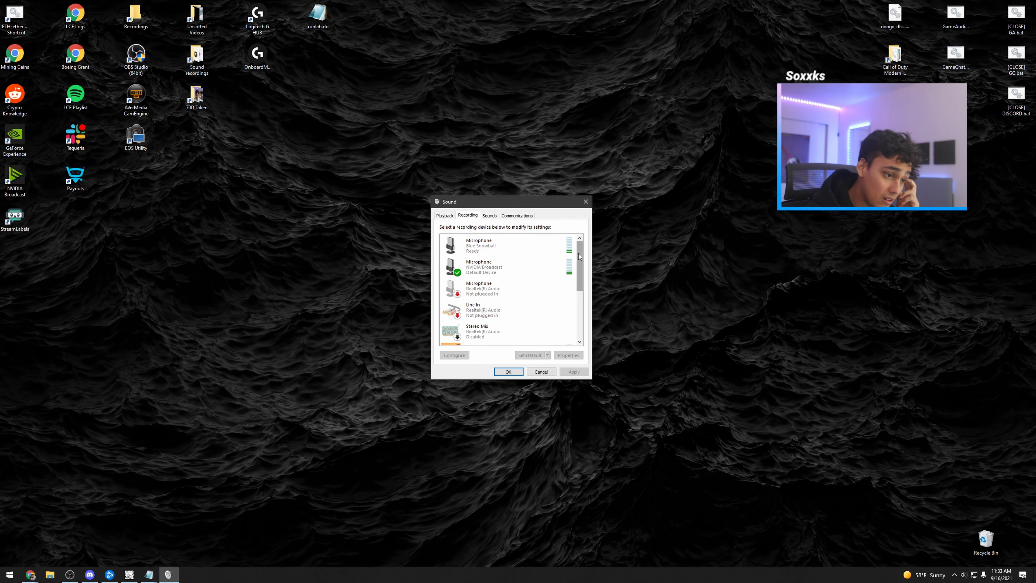
scroll(562, 270, "down", 3)
right_click(502, 253)
left_click(527, 308)
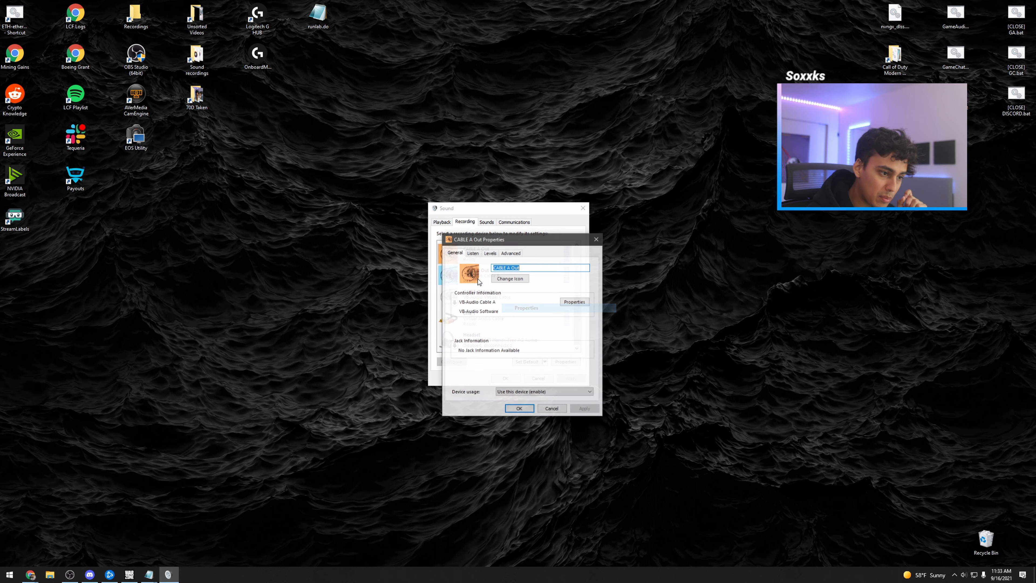
left_click(474, 253)
left_click(596, 239)
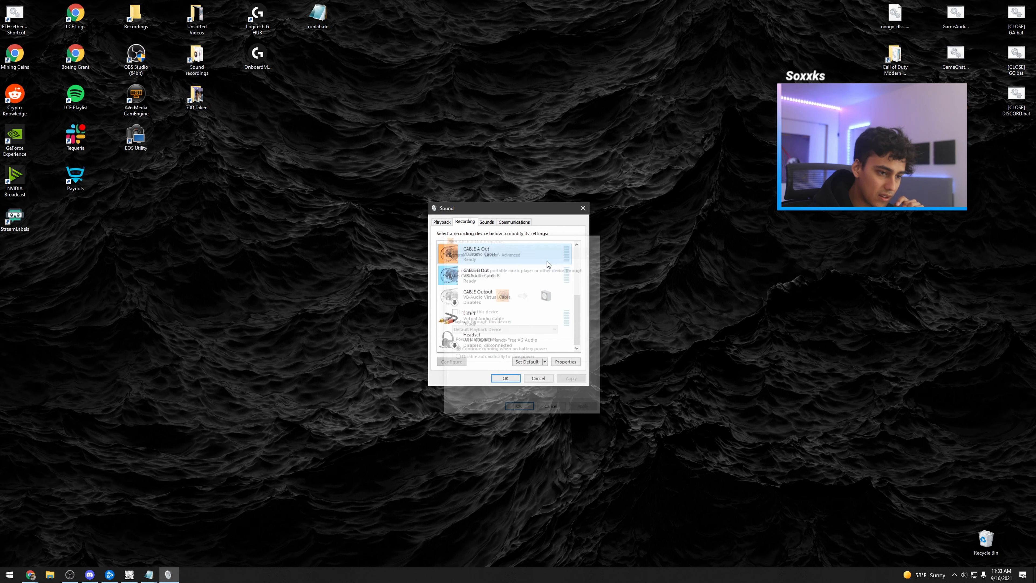
Examine the Listen settings of the CABLE B Out recording device and close its properties
right_click(496, 274)
left_click(526, 329)
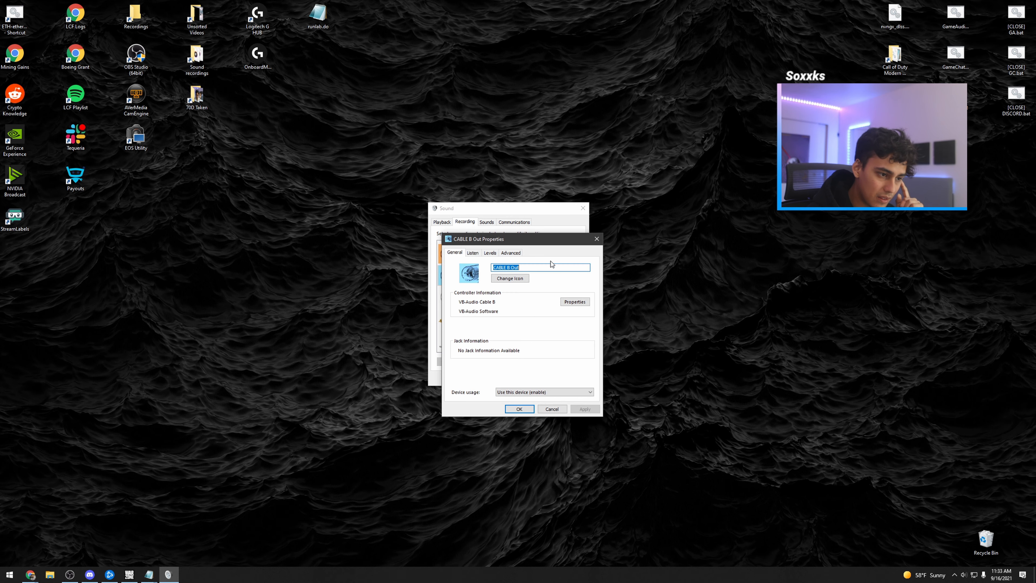
left_click(472, 253)
left_click(597, 239)
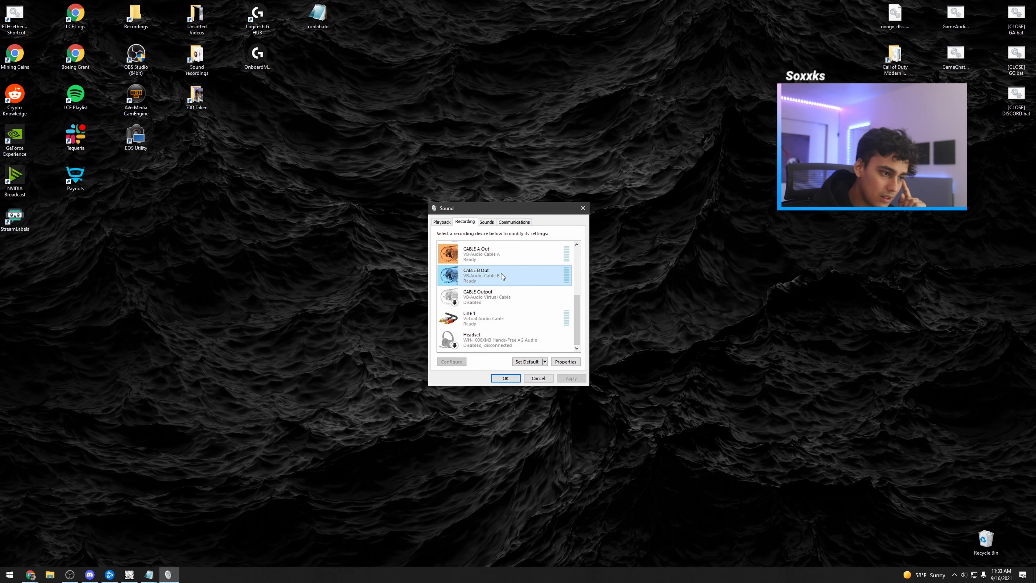
Examine the Listen settings of the Line 1 recording device and close the Sound window
right_click(490, 317)
left_click(510, 374)
left_click(473, 253)
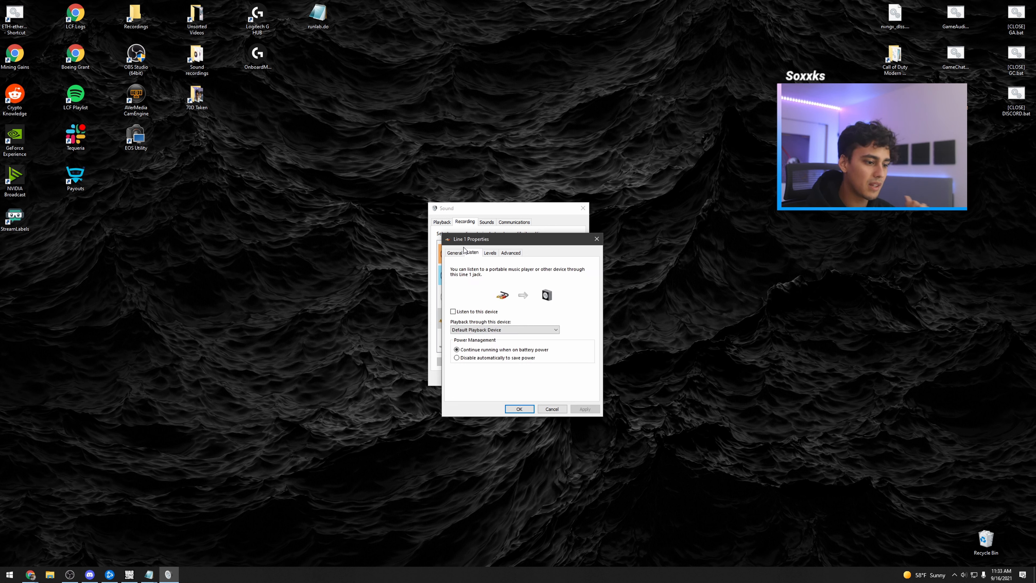
left_click(521, 409)
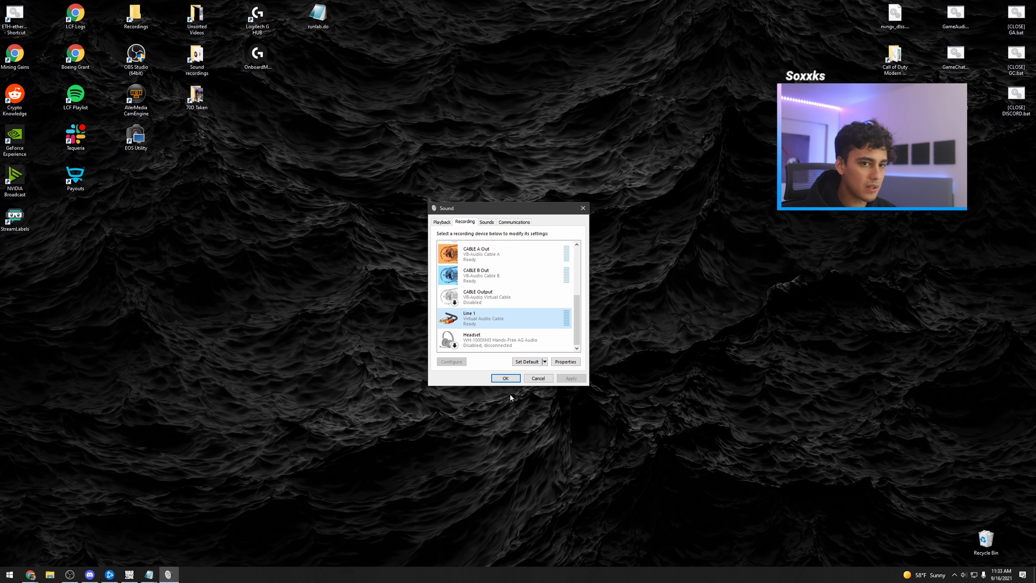
left_click(502, 378)
left_click_drag(464, 165, 522, 205)
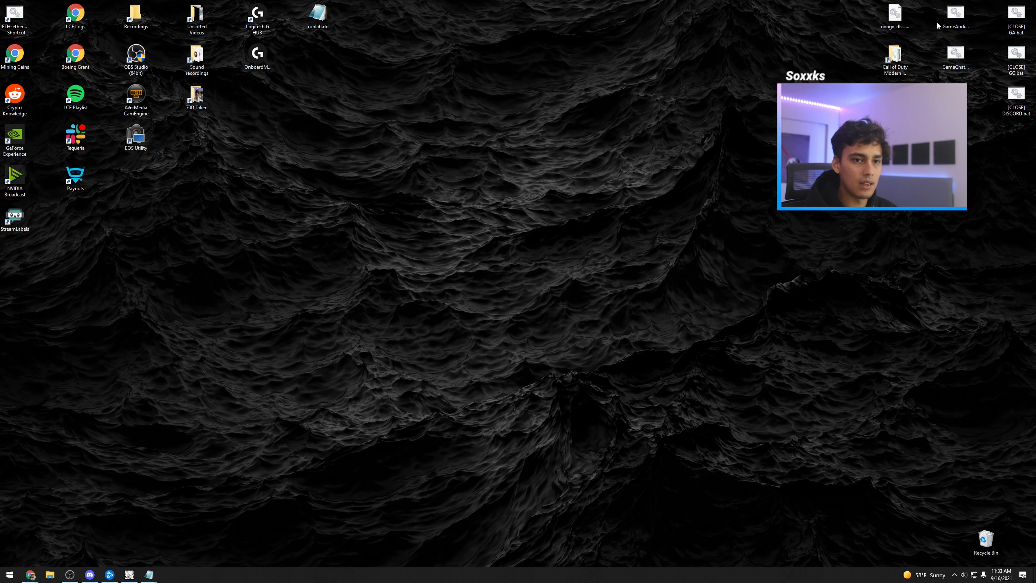
Run GameAudio.bat, open the file for editing in Notepad, and close the Game Audio repeater window
left_click(963, 20)
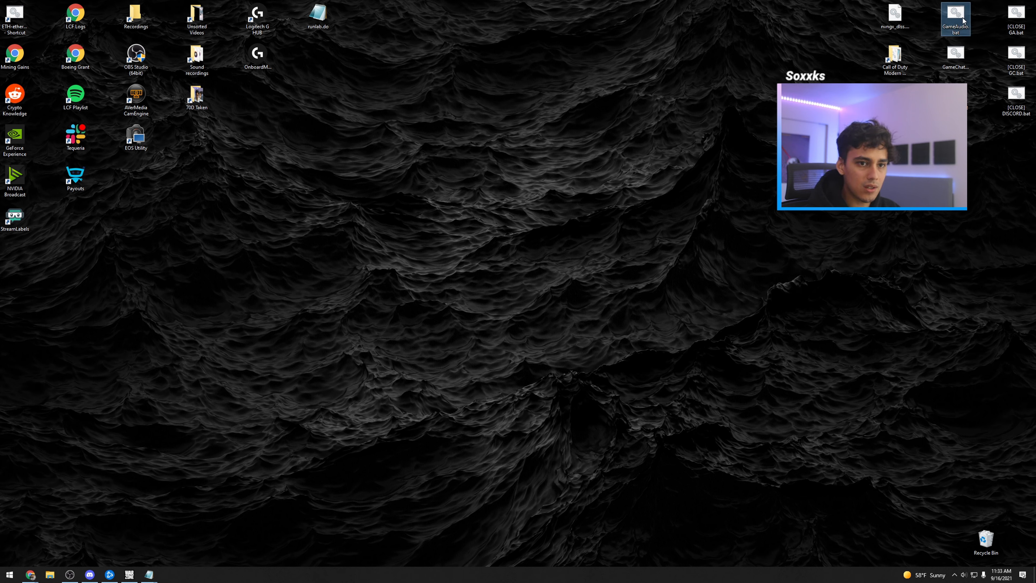
double_click(964, 20)
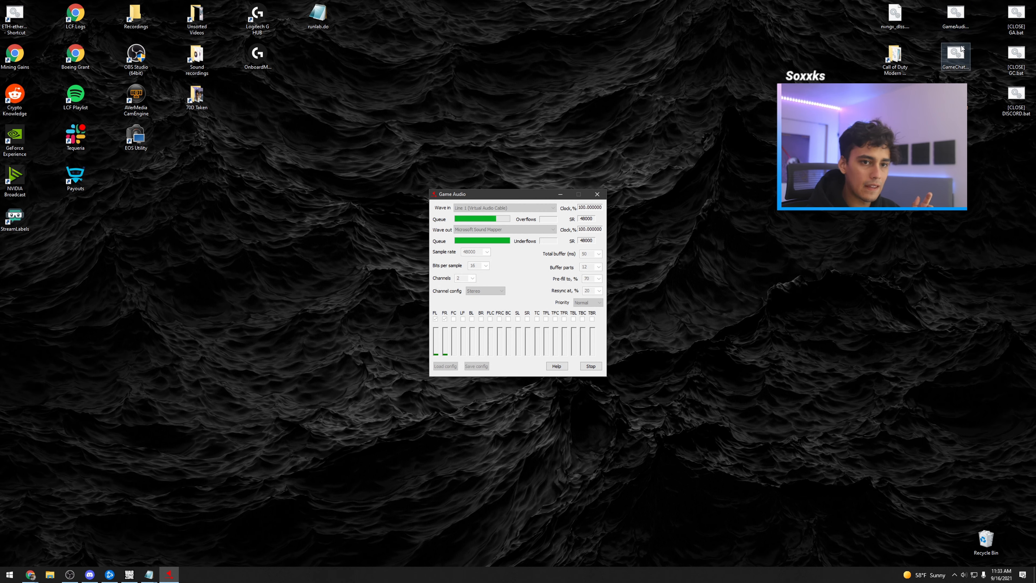
right_click(957, 21)
left_click(921, 41)
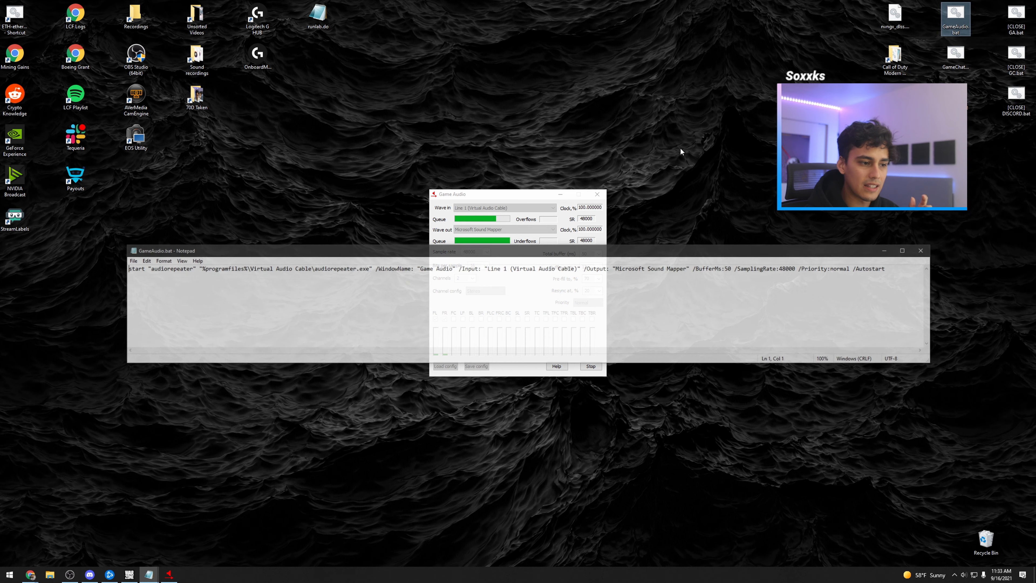
left_click_drag(538, 193, 566, 77)
left_click(620, 250)
left_click(620, 250)
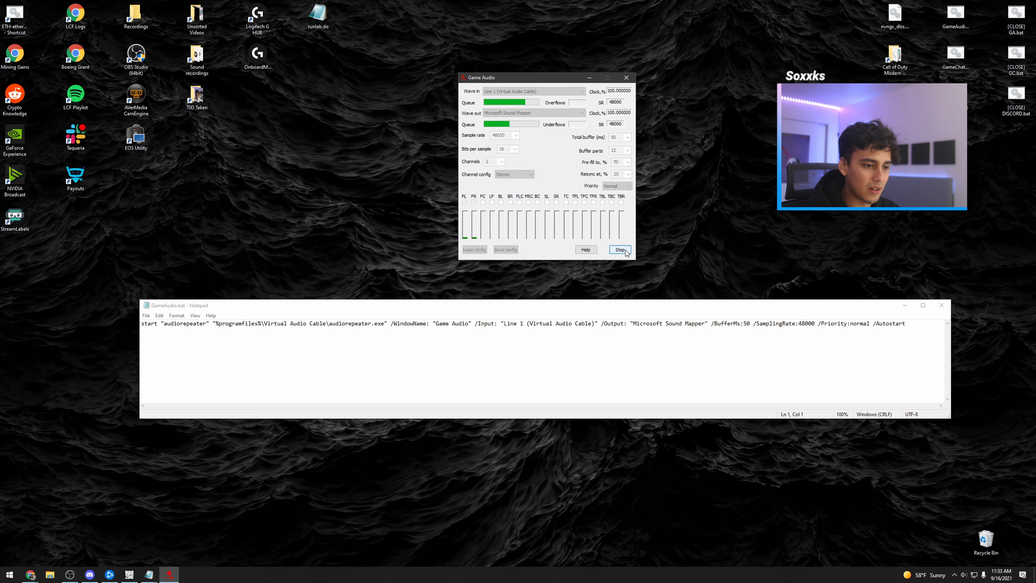
left_click(626, 78)
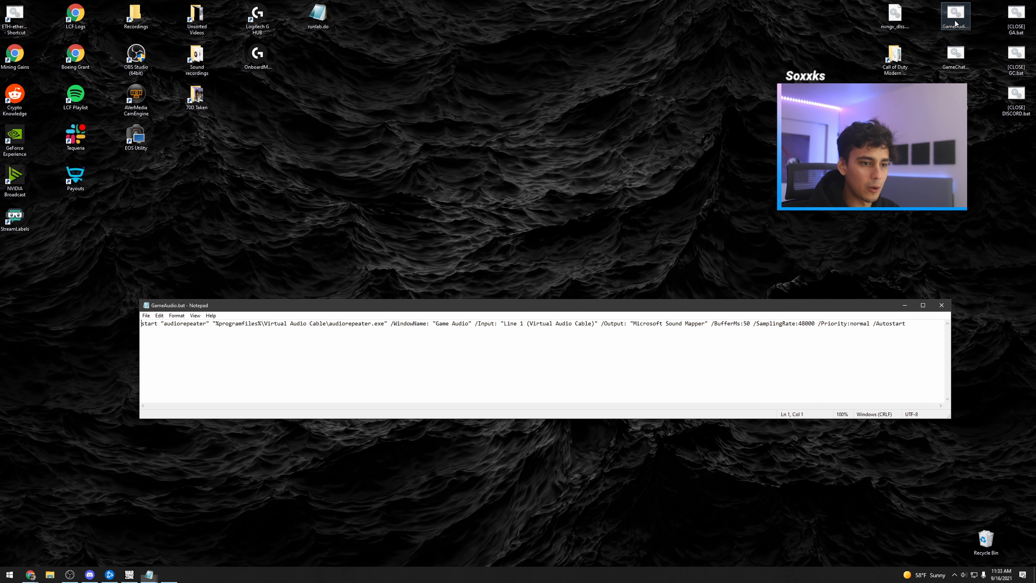
Run GameAudio.bat again, add the /min option after start in the file, save it and close Notepad
double_click(956, 23)
left_click(191, 332)
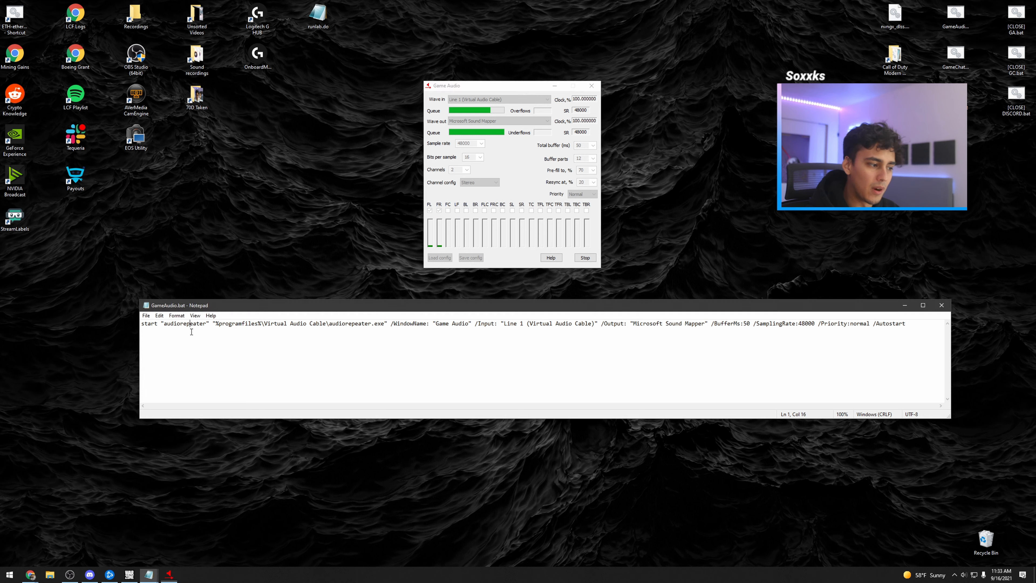
type("/min")
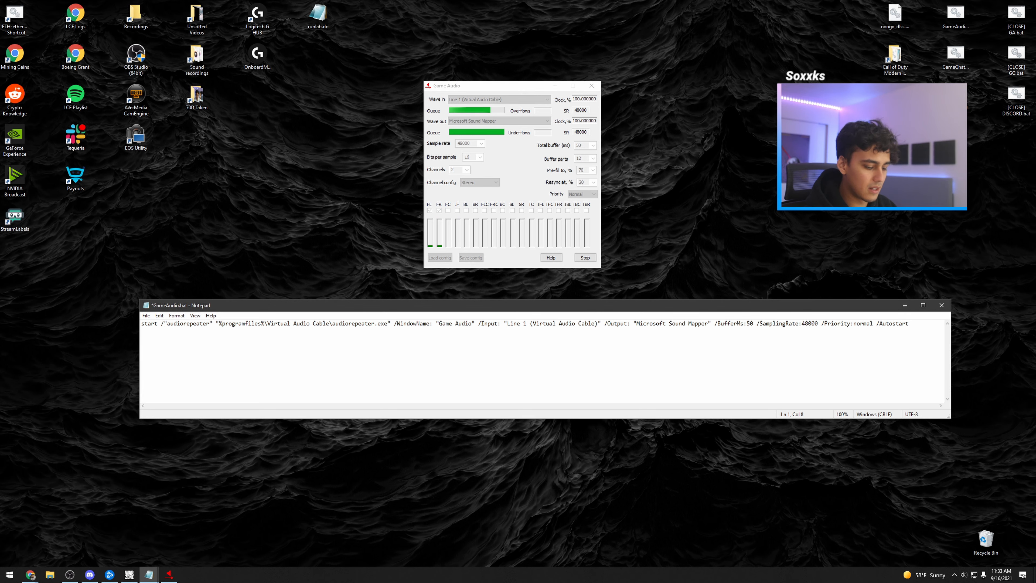
key("ctrl+s")
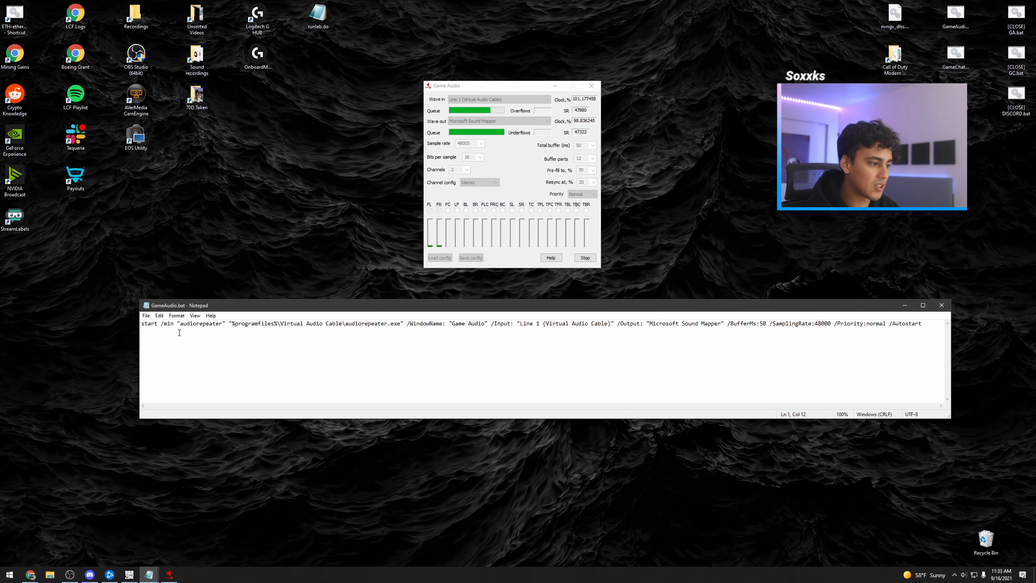
left_click(945, 304)
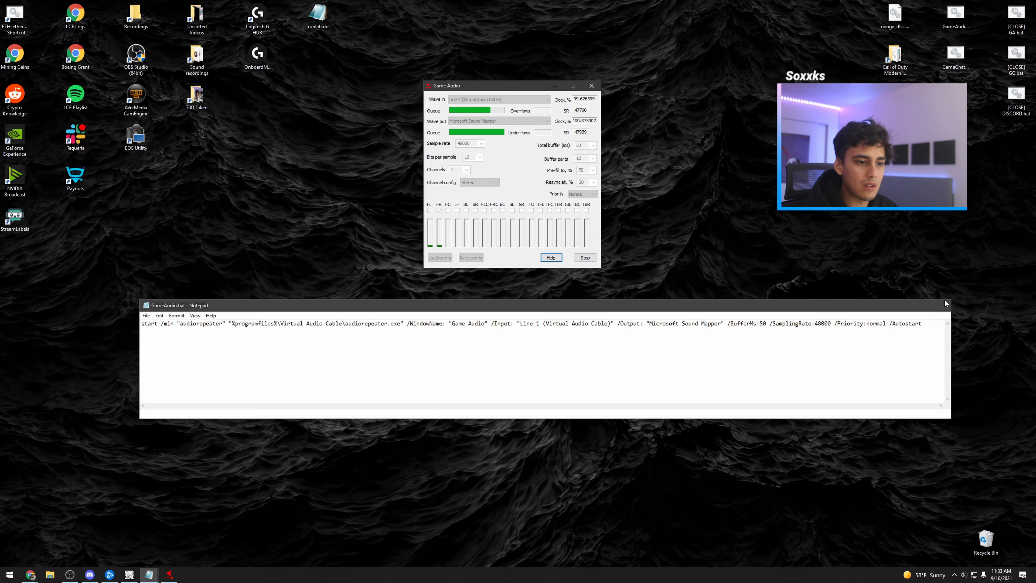
Switch to OBS, reposition its window, and examine the device assigned to the Game Audio source
mouse_move(136, 579)
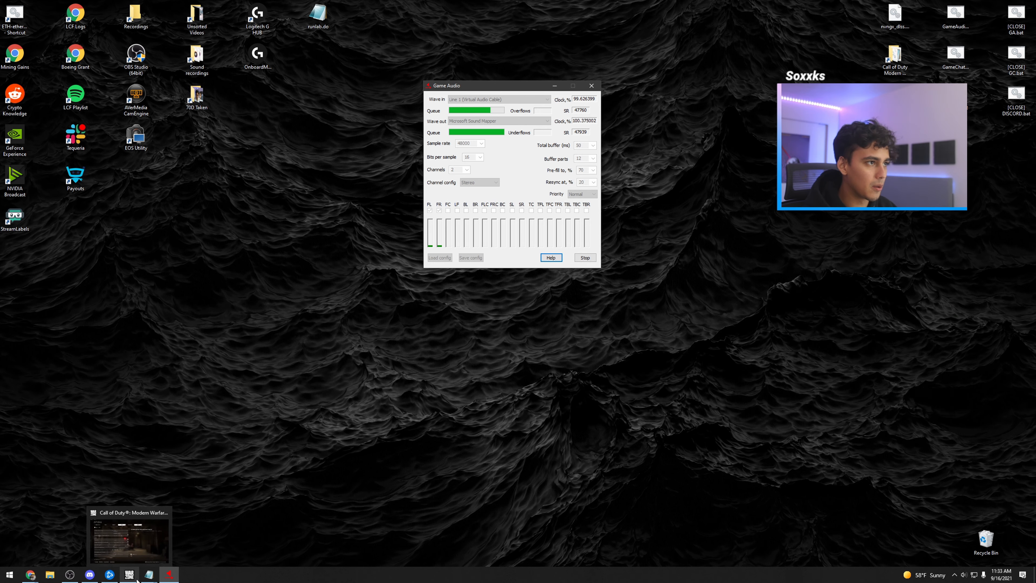
left_click(70, 575)
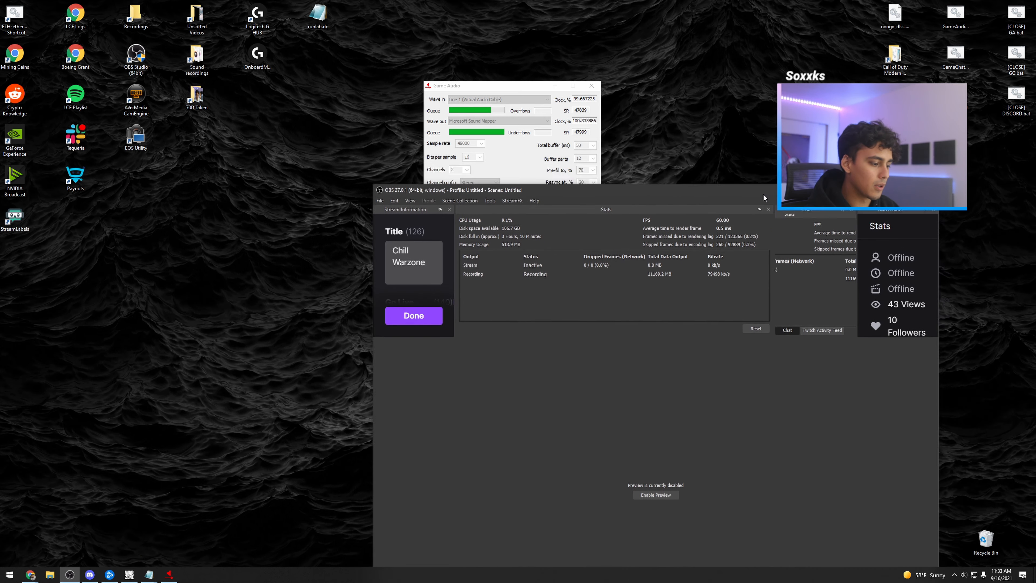
left_click_drag(764, 194, 0, 163)
left_click(129, 575)
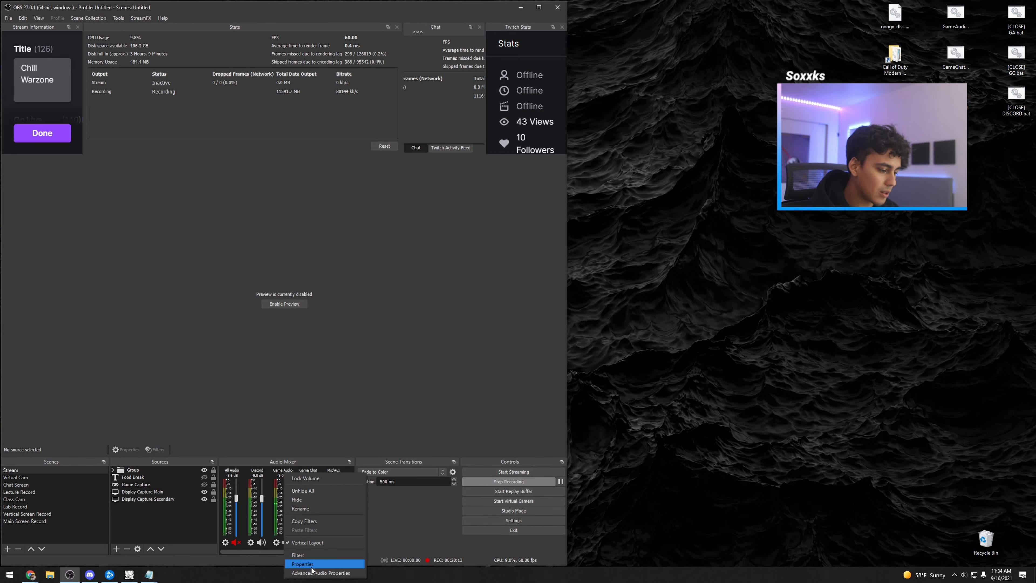
left_click(314, 564)
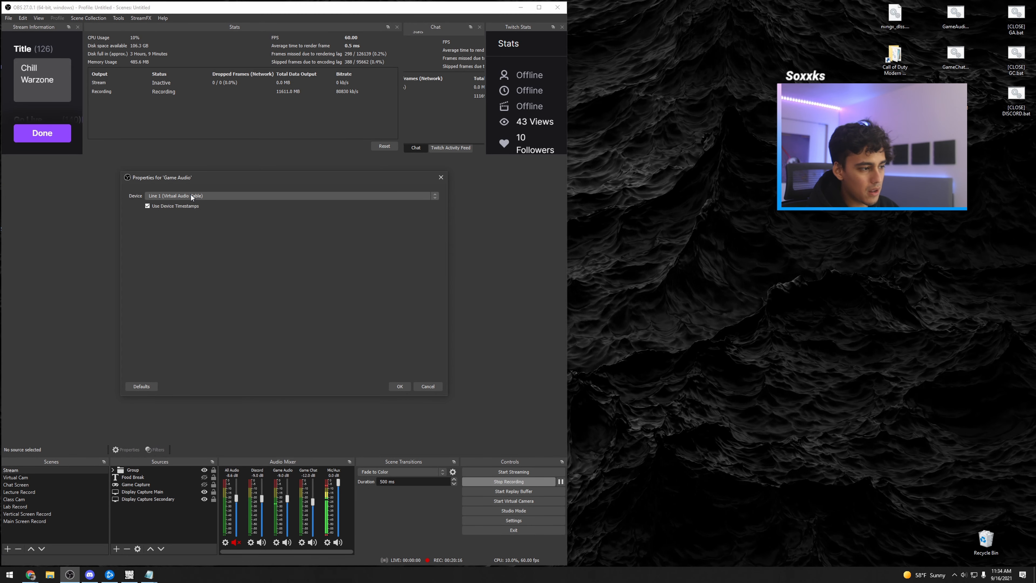
left_click(399, 387)
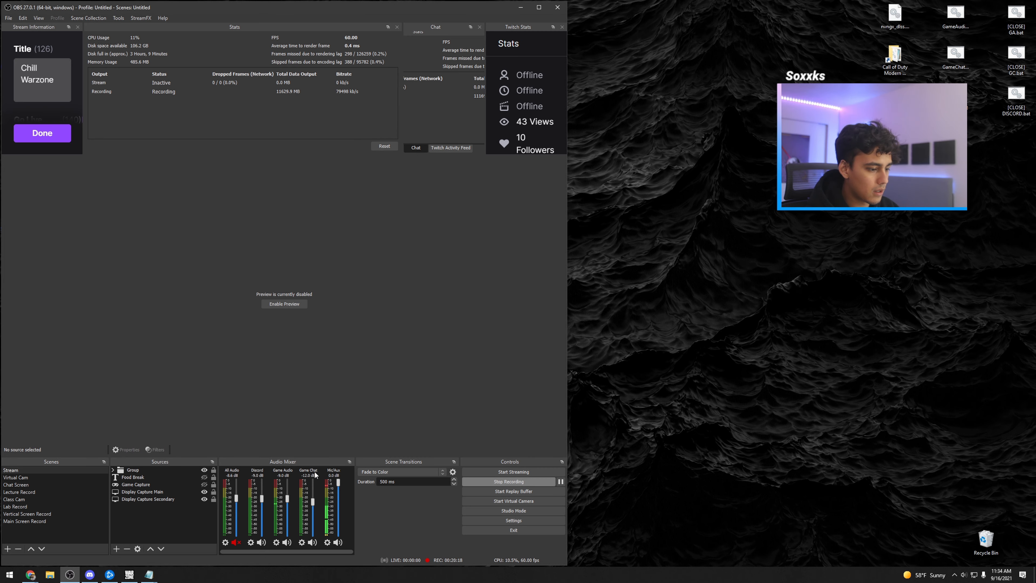
Examine the devices assigned to the Game Chat and Discord sources in the audio mixer
right_click(315, 472)
left_click(334, 567)
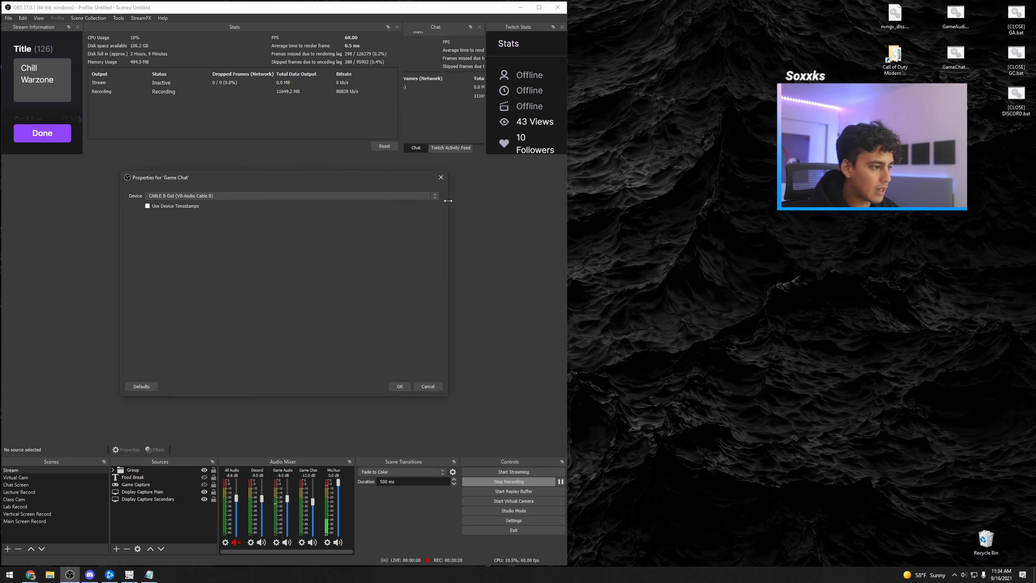
left_click(399, 387)
right_click(259, 472)
left_click(281, 567)
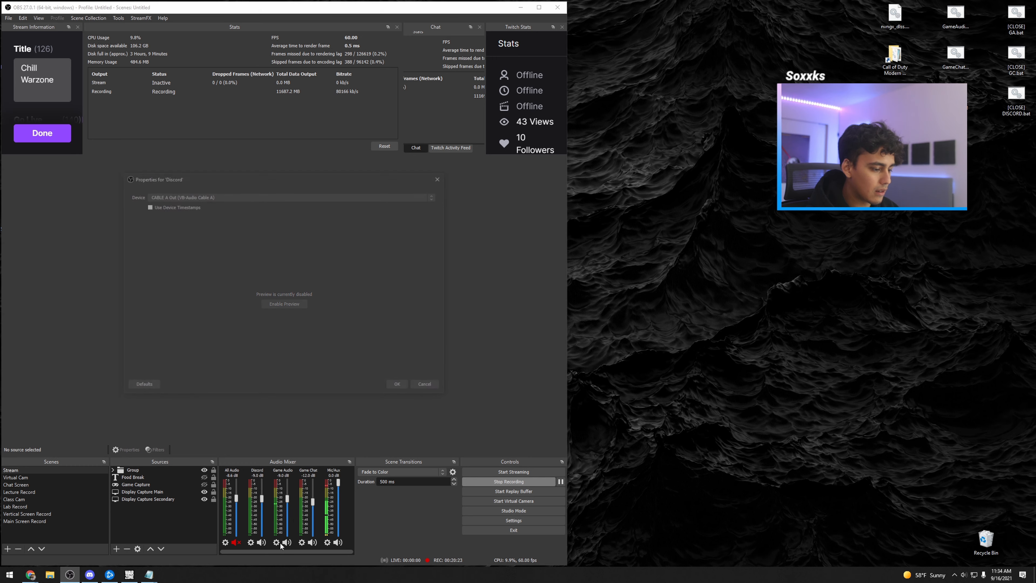
left_click(399, 387)
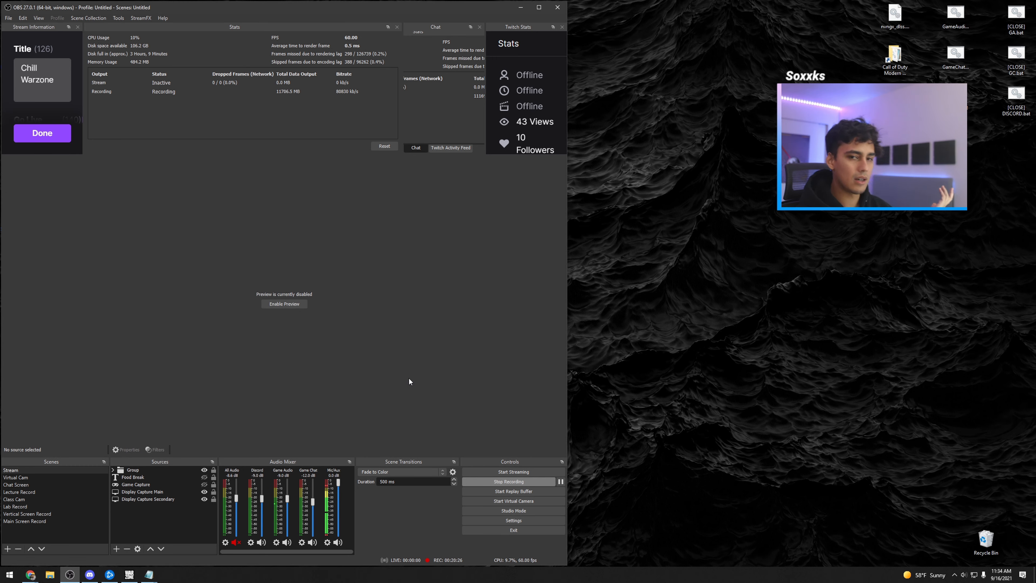